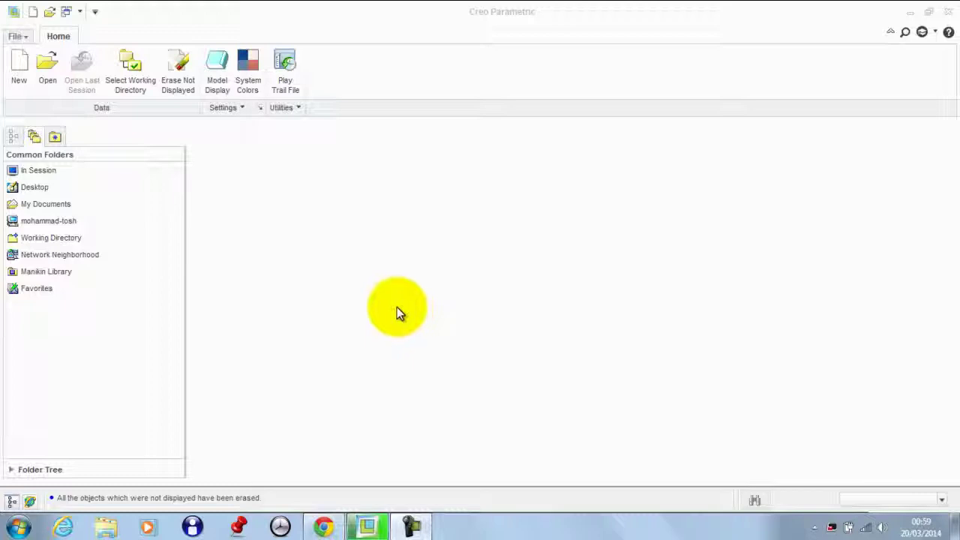
# Create a new assembly file named ASM0001.
pyautogui.click(22, 67)
pyautogui.click(428, 201)
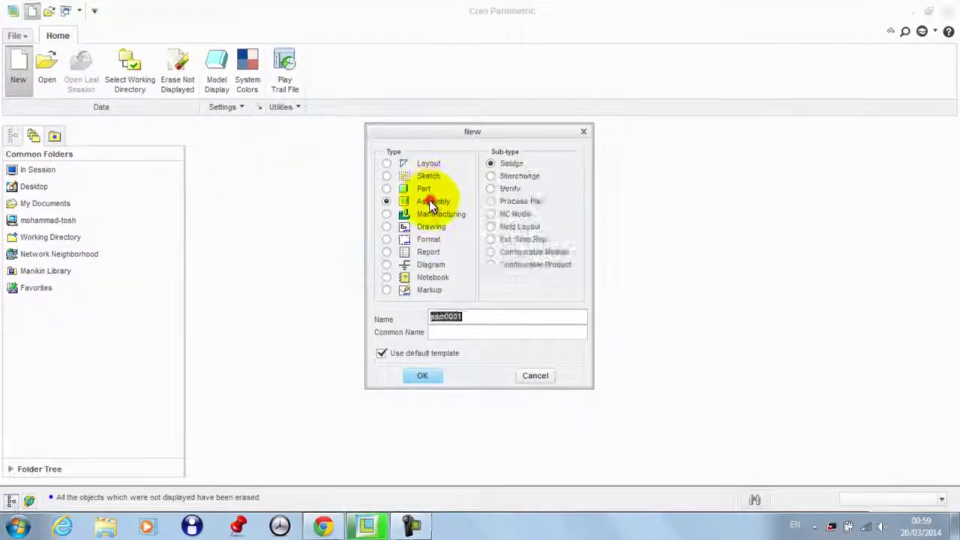
pyautogui.click(435, 376)
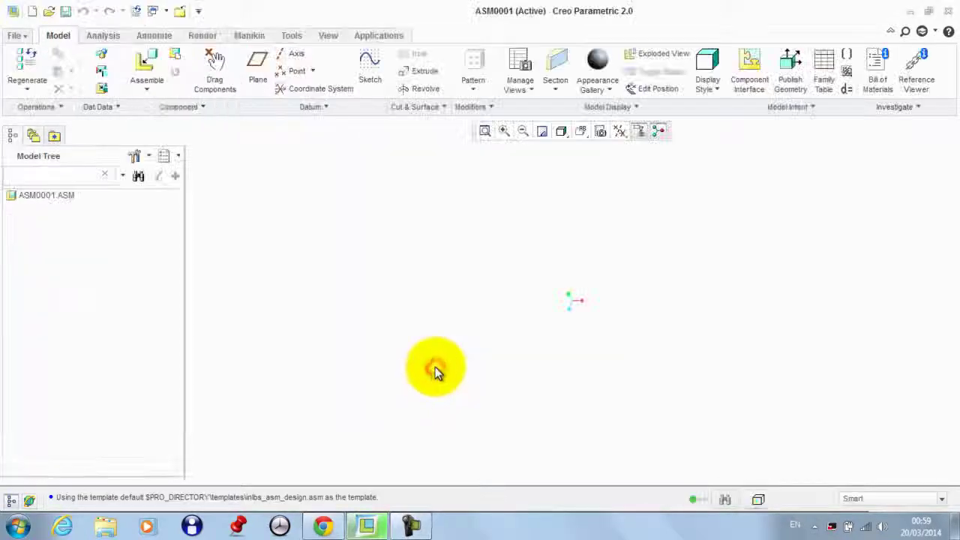
# Place the bracket prt0001.prt with a Default constraint and a Rigid connection.
pyautogui.click(163, 75)
pyautogui.doubleClick(363, 159)
pyautogui.moveTo(453, 208); pyautogui.dragTo(411, 193, button='middle')
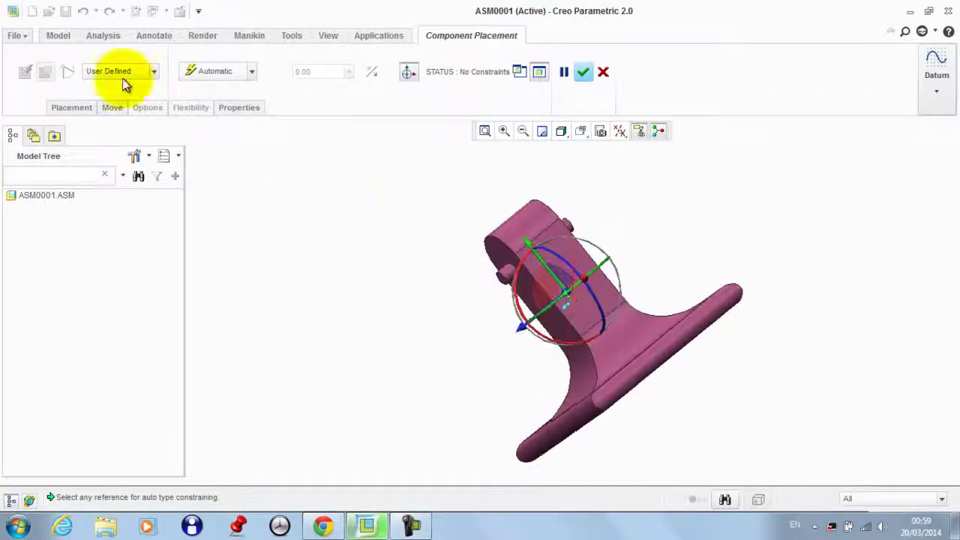
pyautogui.click(215, 71)
pyautogui.click(205, 244)
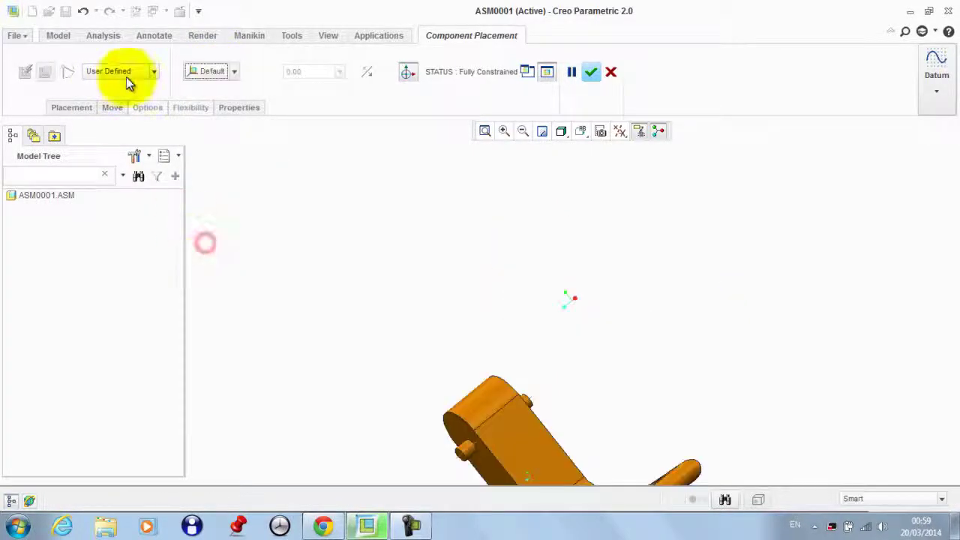
pyautogui.click(134, 68)
pyautogui.click(125, 95)
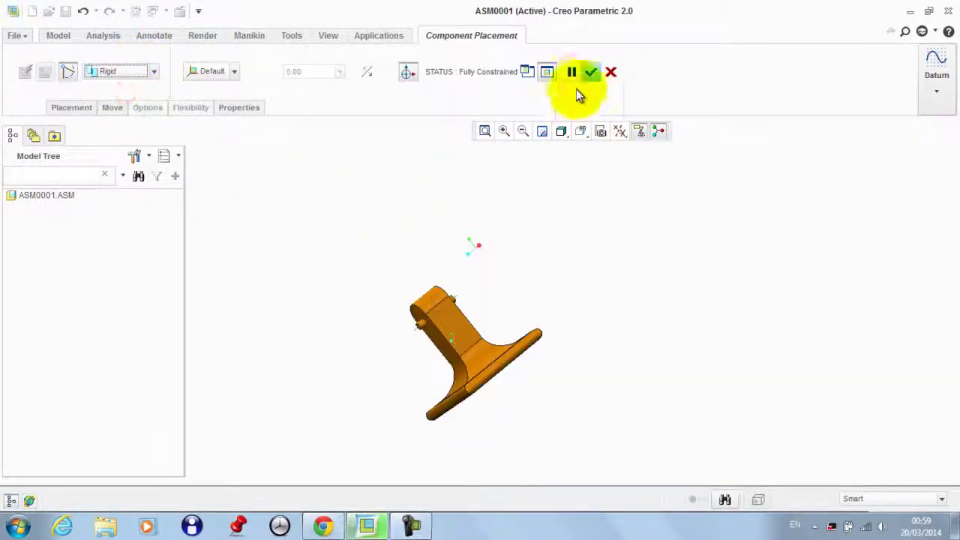
pyautogui.click(591, 72)
# Bring the disc part prt0002.prt into the assembly for placement.
pyautogui.click(161, 64)
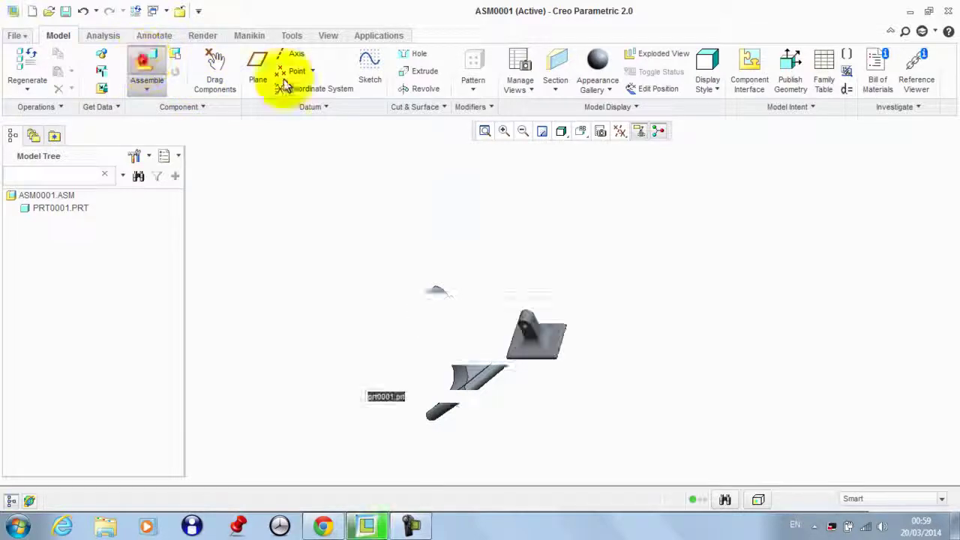
pyautogui.click(359, 163)
pyautogui.doubleClick(359, 175)
# Set the disc's connection type to Pin.
pyautogui.moveTo(439, 236); pyautogui.dragTo(425, 321, button='middle')
pyautogui.scroll(5, 424, 322)
pyautogui.scroll(-3, 430, 360)
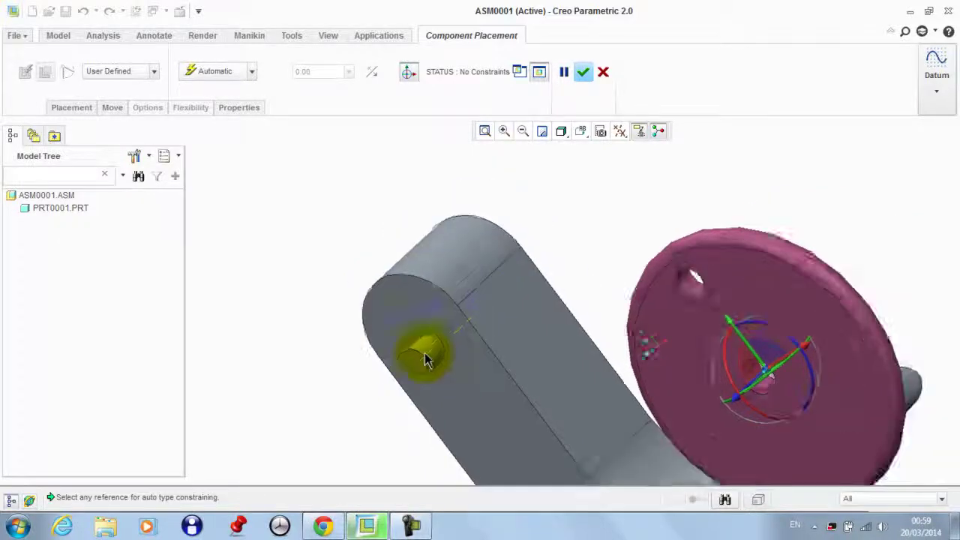
pyautogui.click(124, 71)
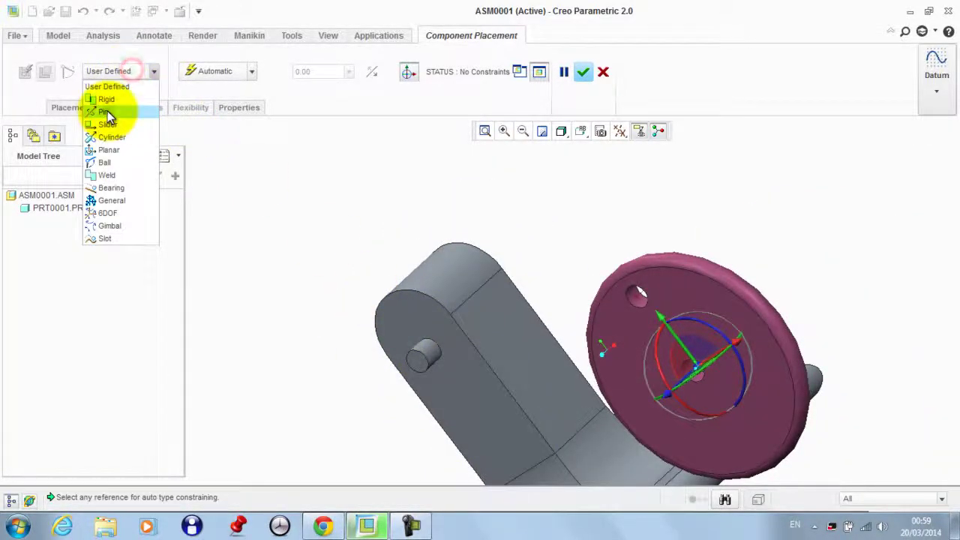
pyautogui.click(109, 107)
pyautogui.scroll(5, 566, 302)
pyautogui.scroll(-2, 684, 382)
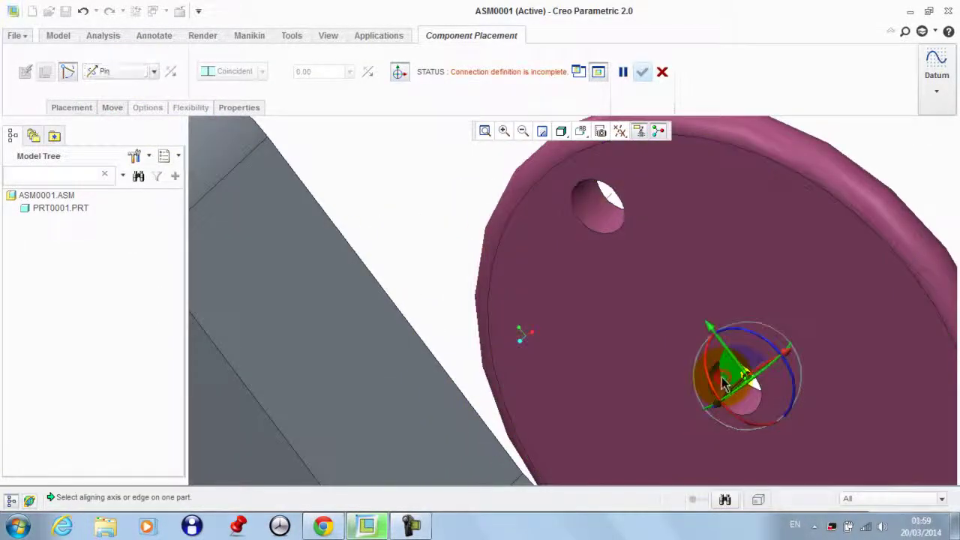
# Align the disc hole axis to the bracket pin axis, mate disc and pin faces, and confirm.
pyautogui.click(722, 384)
pyautogui.scroll(-3, 679, 373)
pyautogui.scroll(2, 472, 362)
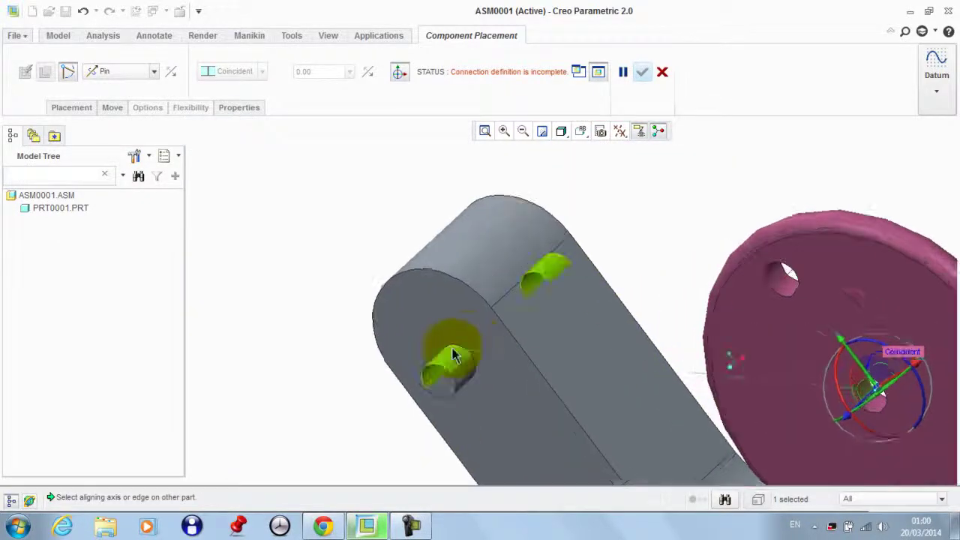
pyautogui.click(452, 353)
pyautogui.scroll(-3, 450, 348)
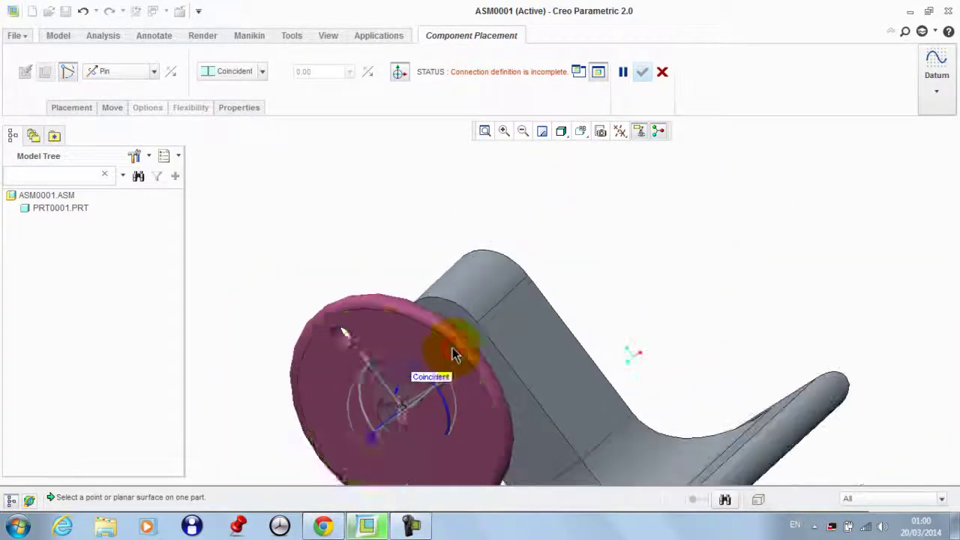
pyautogui.click(390, 355)
pyautogui.moveTo(390, 355); pyautogui.dragTo(510, 356, button='middle')
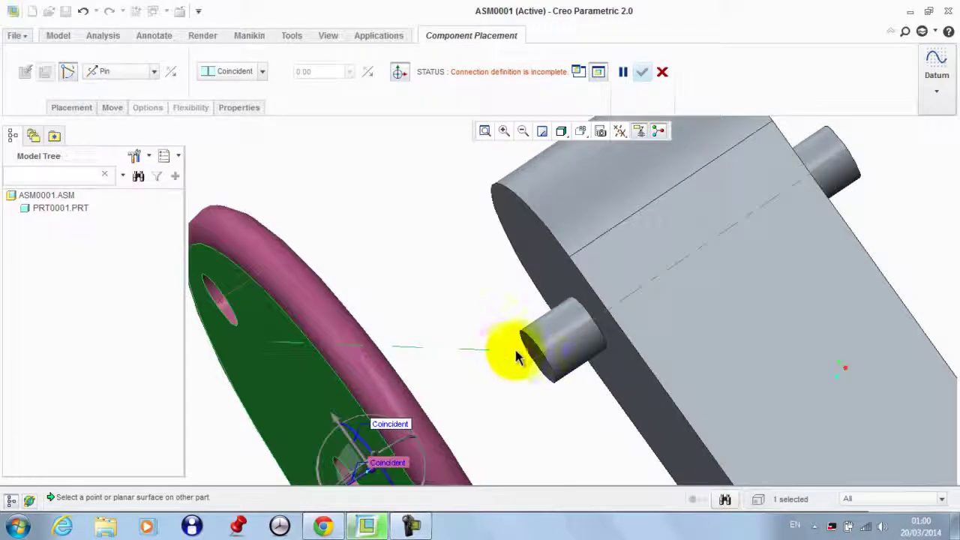
pyautogui.click(530, 355)
pyautogui.scroll(-3, 425, 360)
pyautogui.moveTo(425, 360); pyautogui.dragTo(364, 278, button='middle')
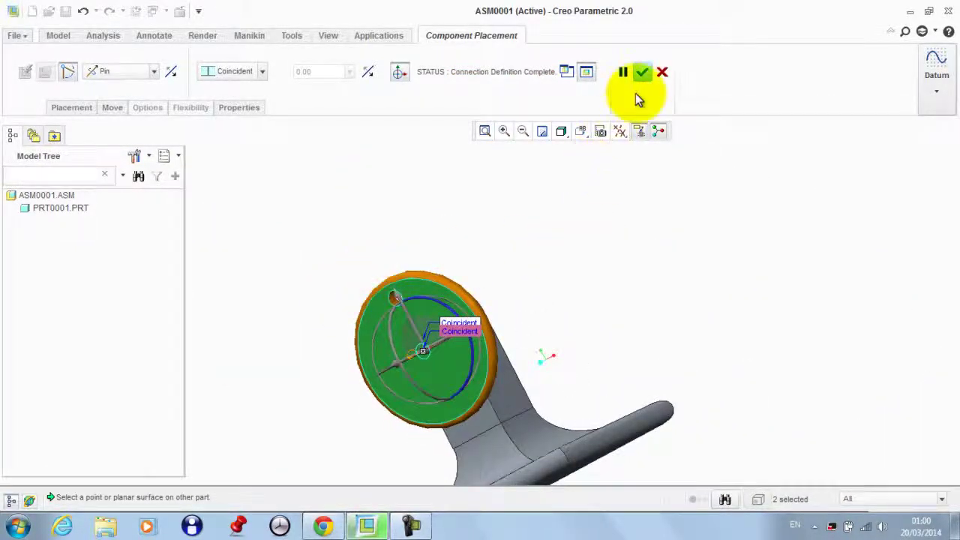
pyautogui.click(644, 75)
# Orbit the two-part assembly and start assembling another component.
pyautogui.scroll(-3, 500, 221)
pyautogui.moveTo(499, 220); pyautogui.dragTo(488, 225, button='middle')
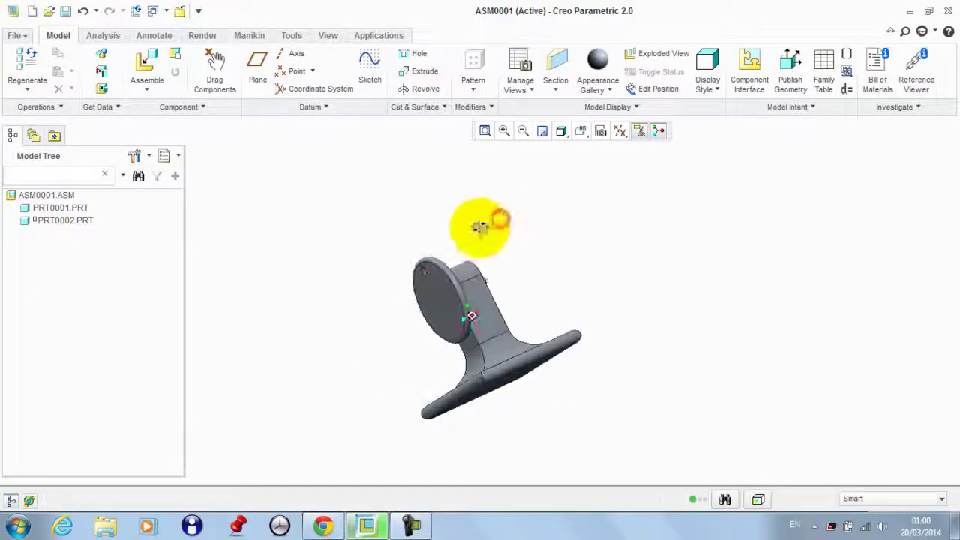
pyautogui.click(132, 79)
# Load a second copy of prt0002.prt and set its connection to Pin.
pyautogui.doubleClick(349, 173)
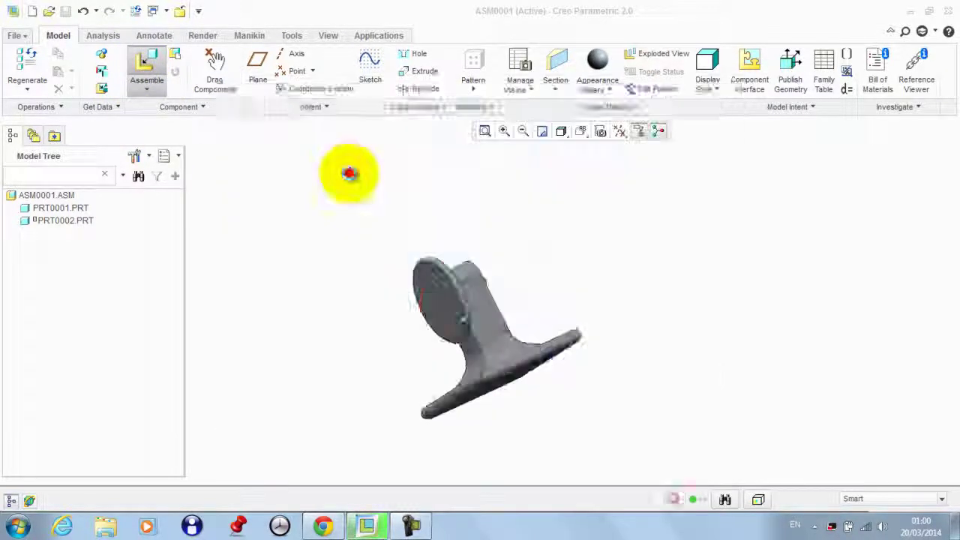
pyautogui.scroll(3, 497, 247)
pyautogui.click(124, 71)
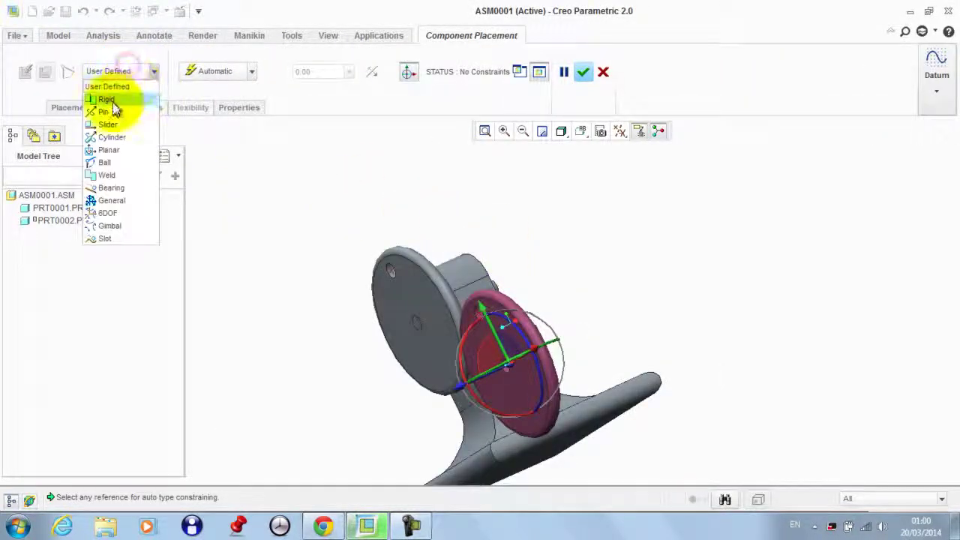
pyautogui.click(111, 108)
pyautogui.scroll(5, 471, 375)
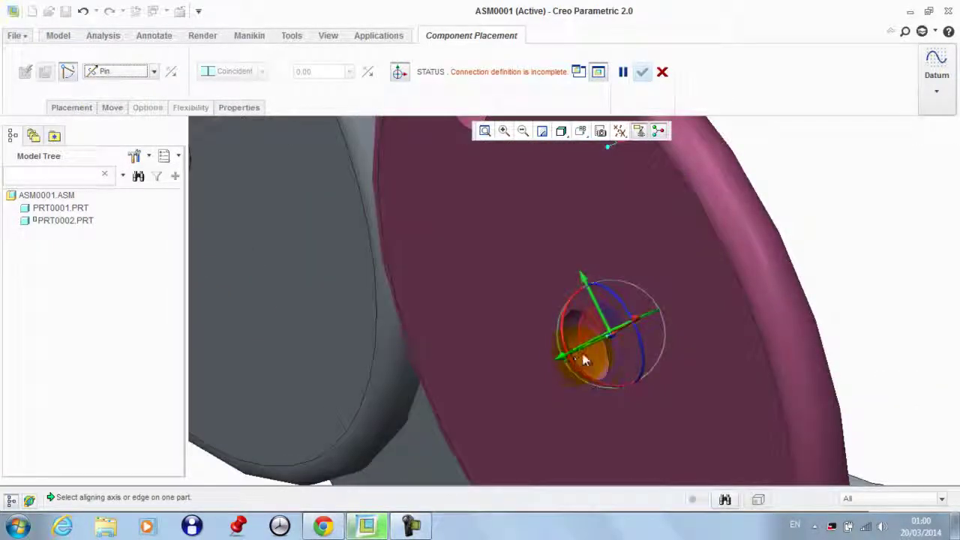
# Align the second disc's hole to the other pin, mate the faces, confirm, and reset to standard view.
pyautogui.click(606, 359)
pyautogui.scroll(-5, 587, 357)
pyautogui.moveTo(587, 358); pyautogui.dragTo(568, 322, button='middle')
pyautogui.click(520, 352)
pyautogui.moveTo(304, 272); pyautogui.dragTo(396, 351, button='middle')
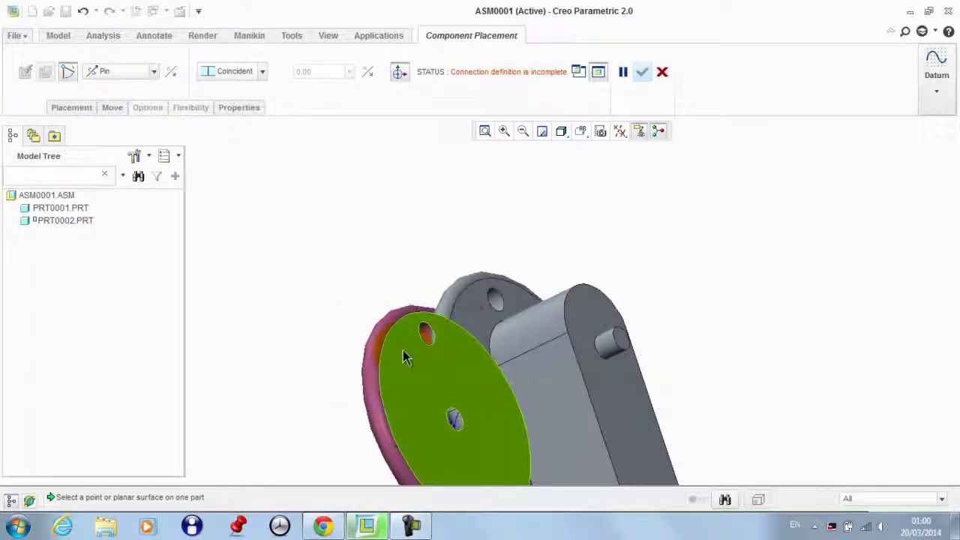
pyautogui.click(404, 358)
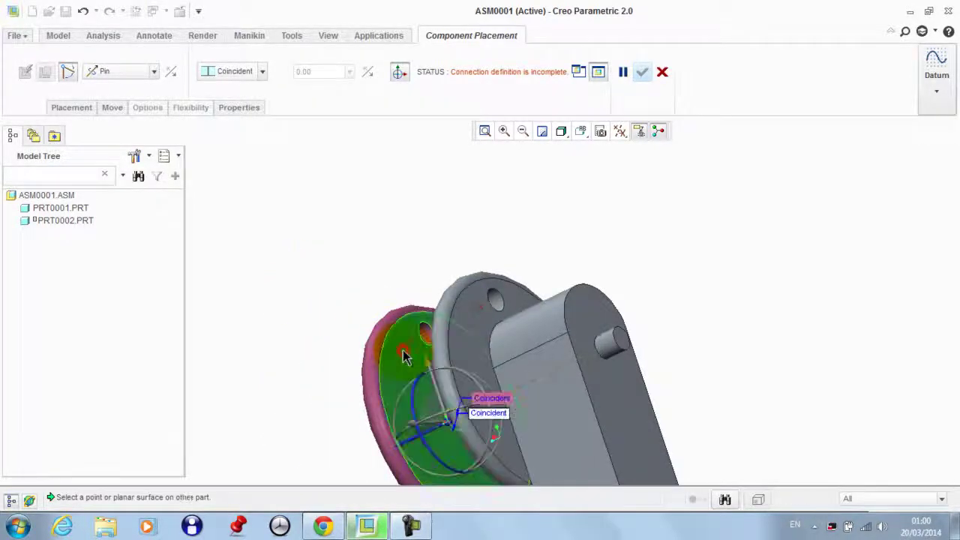
pyautogui.click(627, 343)
pyautogui.moveTo(412, 260); pyautogui.dragTo(444, 268, button='middle')
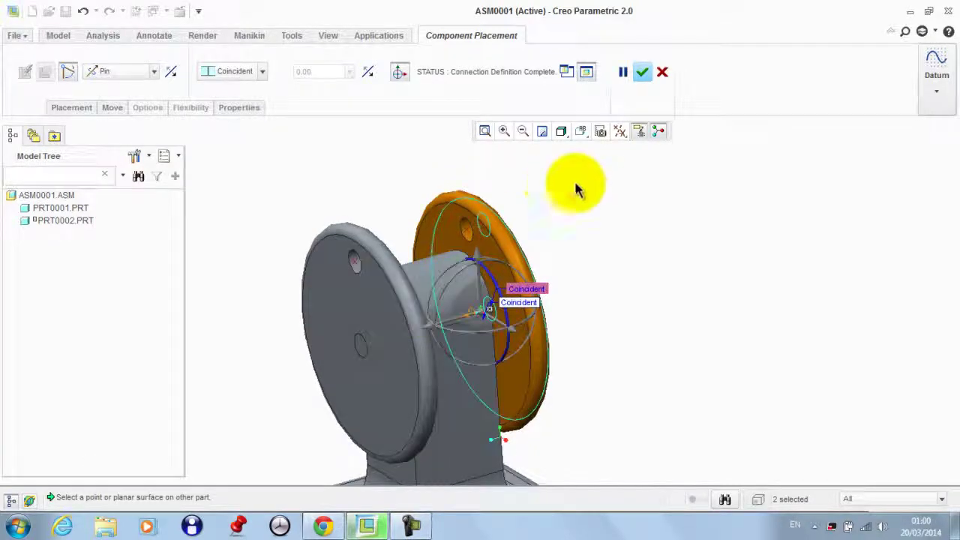
pyautogui.click(644, 75)
pyautogui.hotkey('ctrl', 'd')
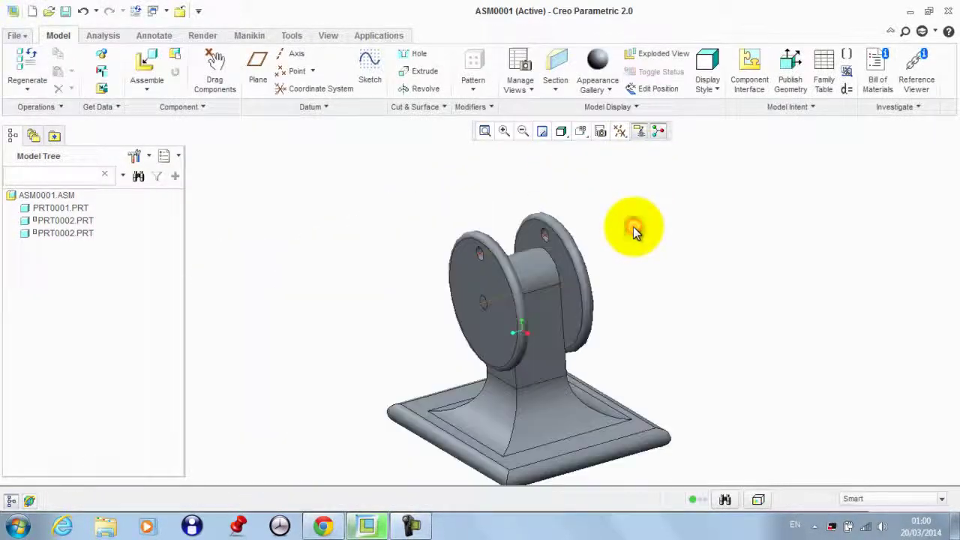
# Inspect the assembly, then Edit Definition of the second PRT0002.PRT from the Model Tree.
pyautogui.moveTo(634, 231)
pyautogui.mouseDown(button='middle')
pyautogui.moveTo(595, 220)
pyautogui.moveTo(625, 229)
pyautogui.mouseUp(button='middle')
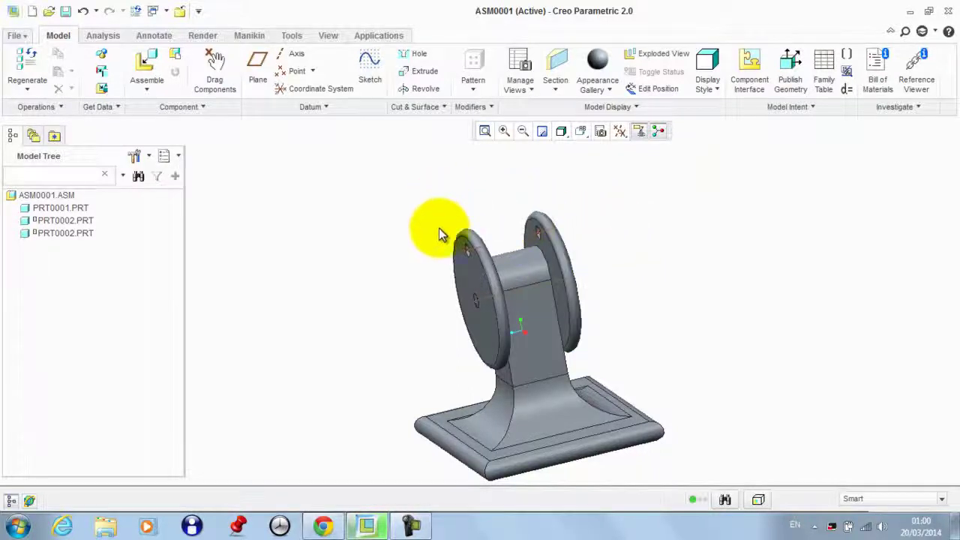
pyautogui.scroll(5, 439, 235)
pyautogui.moveTo(450, 224); pyautogui.dragTo(636, 403, button='middle')
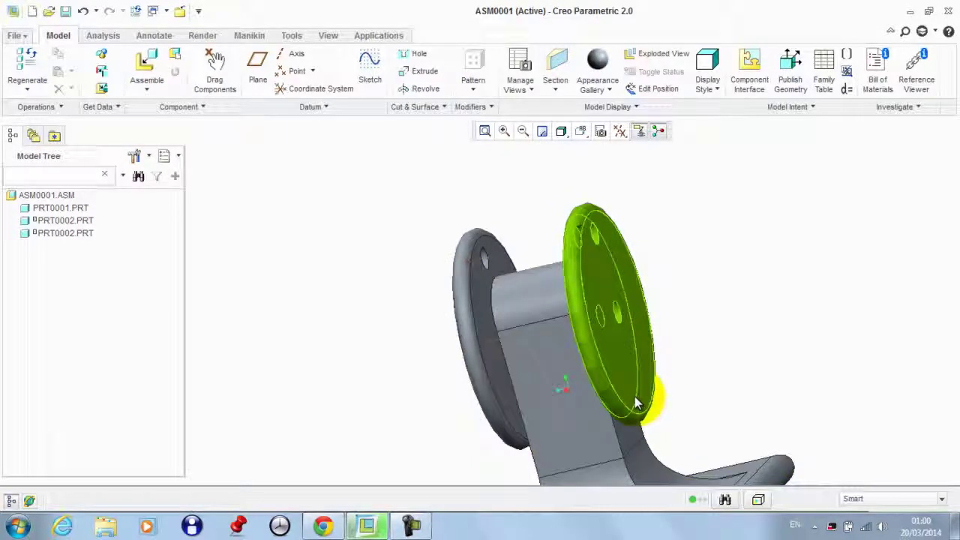
pyautogui.click(78, 232)
pyautogui.rightClick(75, 231)
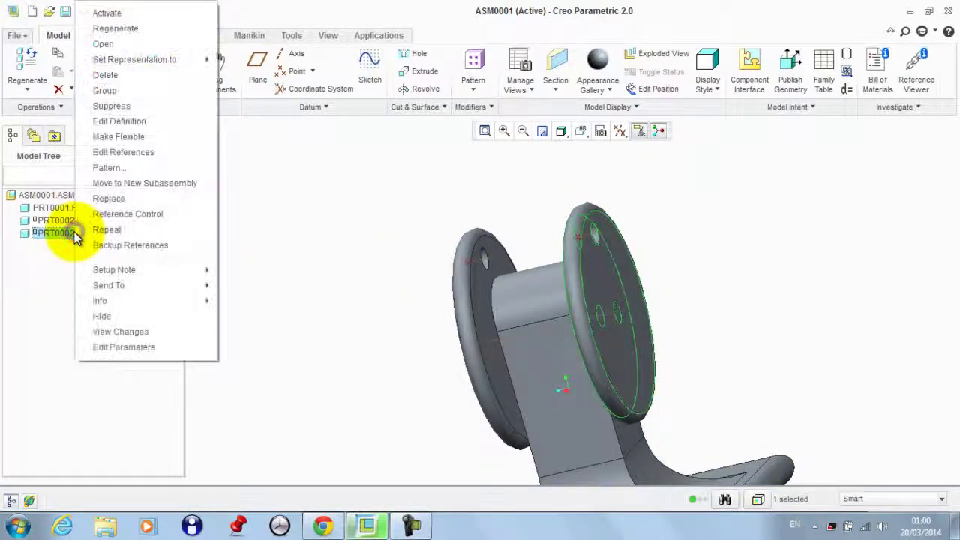
pyautogui.click(120, 121)
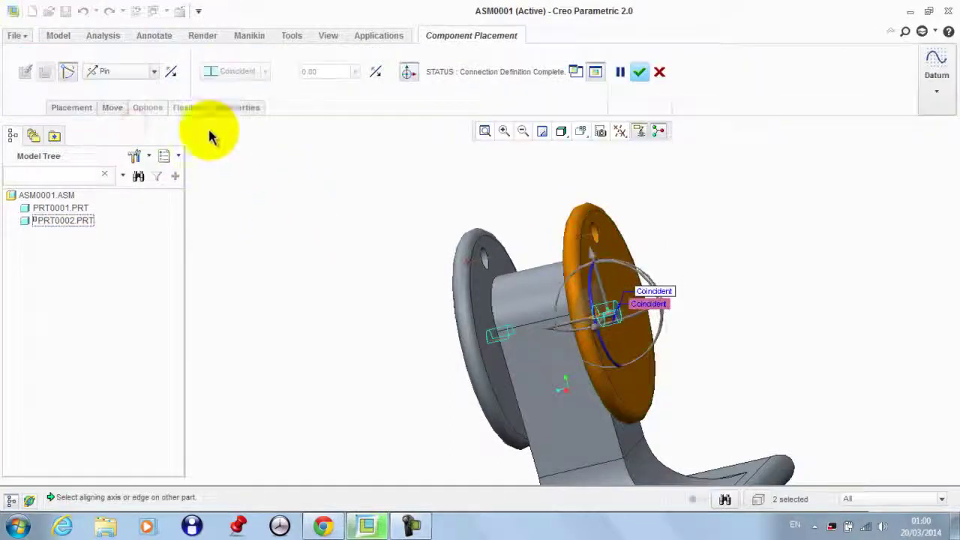
# Open the pin's Rotation Axis settings, pick the flange as zero reference, and rotate the disc.
pyautogui.click(68, 109)
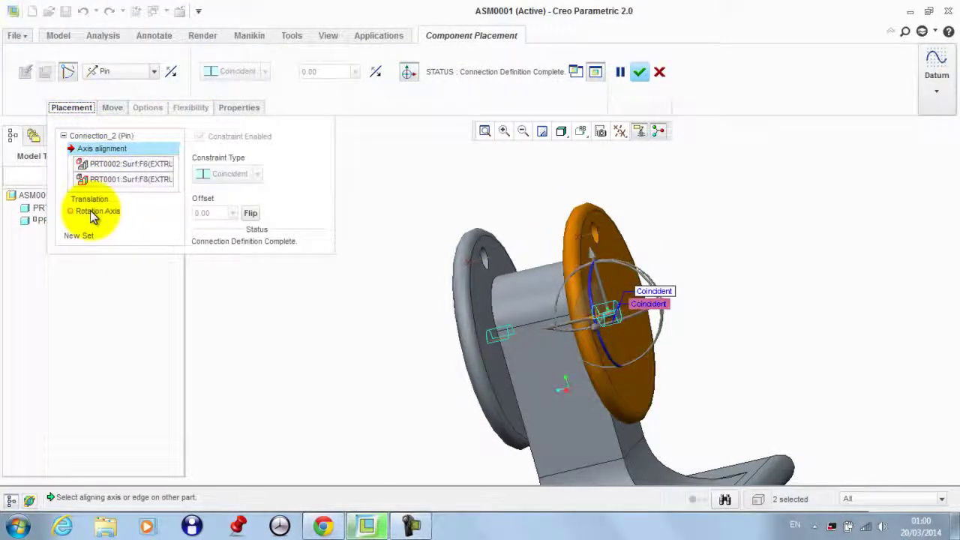
pyautogui.click(86, 212)
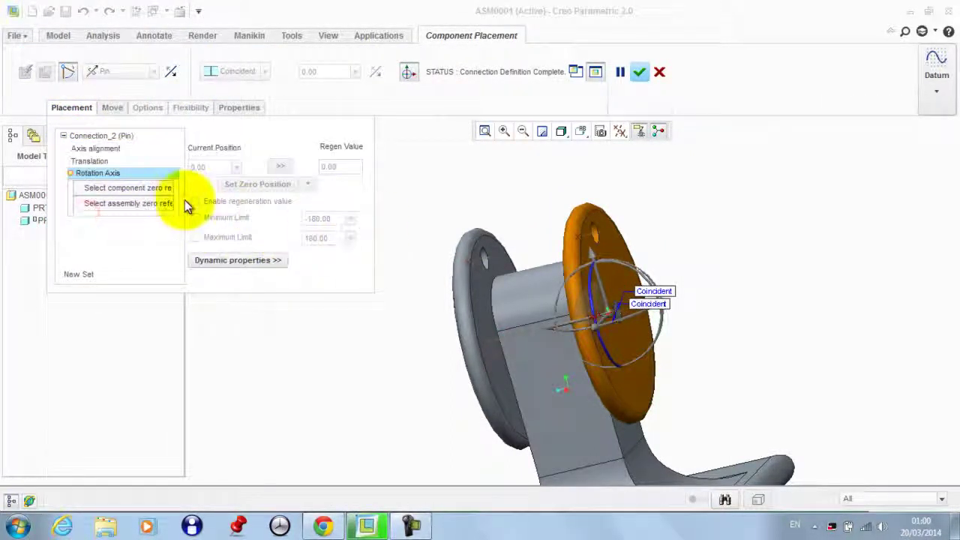
pyautogui.scroll(3, 585, 242)
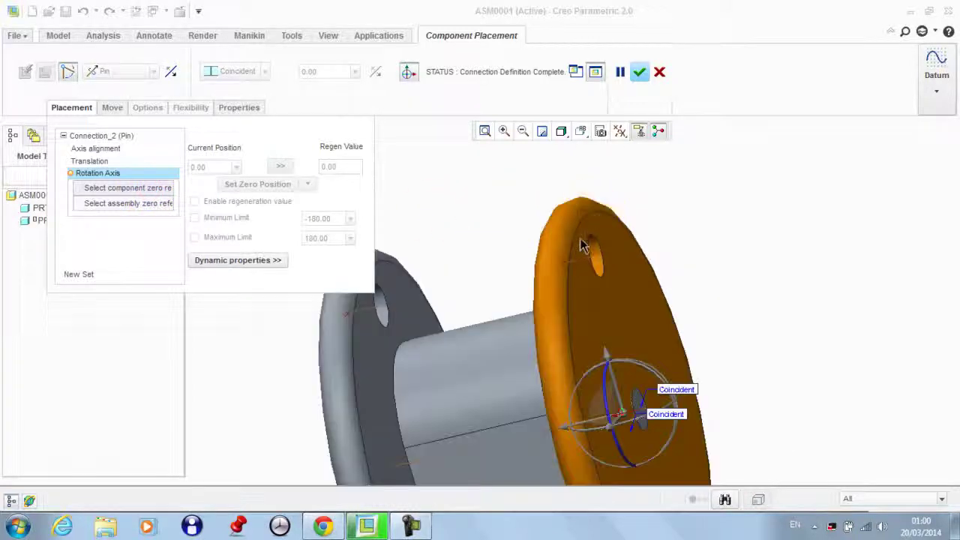
pyautogui.moveTo(566, 271); pyautogui.dragTo(530, 276, button='middle')
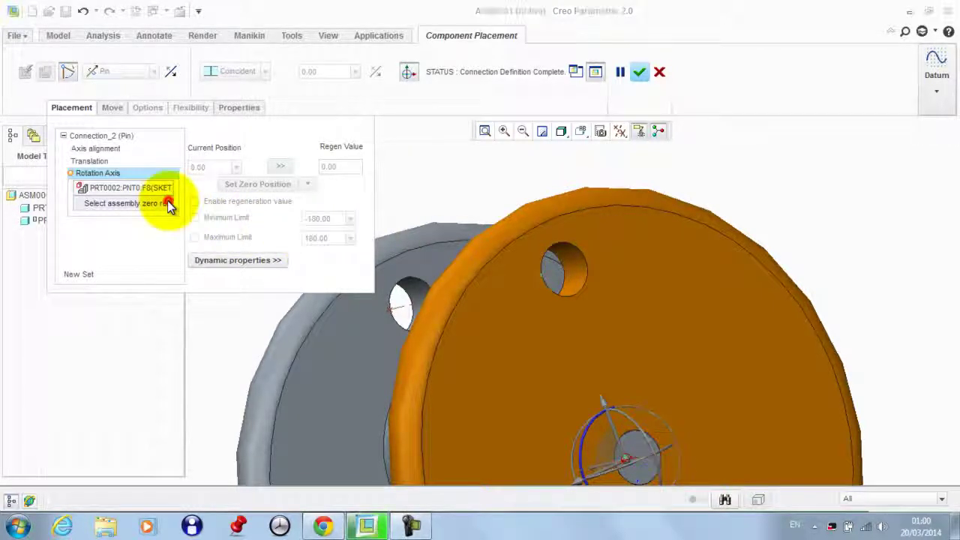
pyautogui.moveTo(615, 172); pyautogui.dragTo(589, 360, button='middle')
pyautogui.click(589, 360)
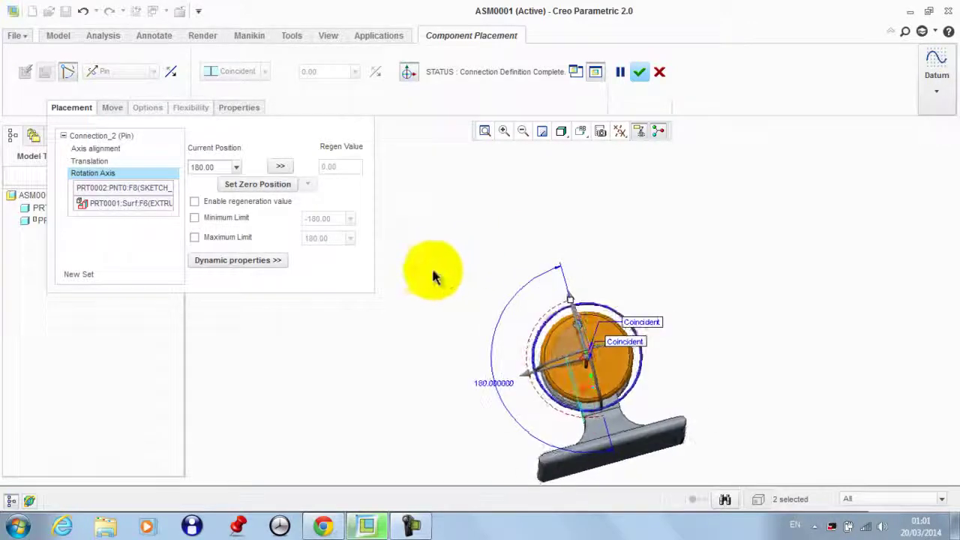
pyautogui.scroll(-3, 604, 285)
pyautogui.scroll(2, 569, 258)
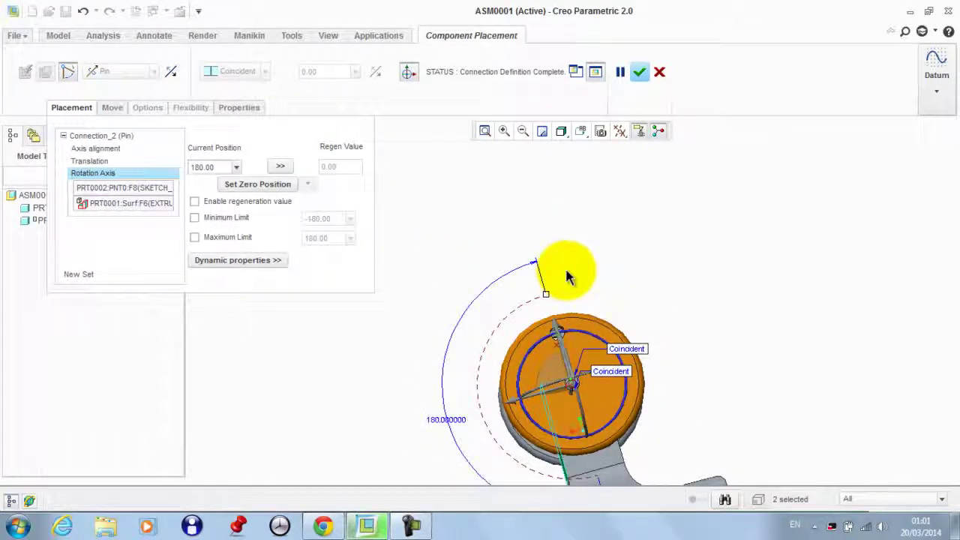
pyautogui.scroll(2, 574, 241)
pyautogui.moveTo(556, 279); pyautogui.dragTo(498, 309)
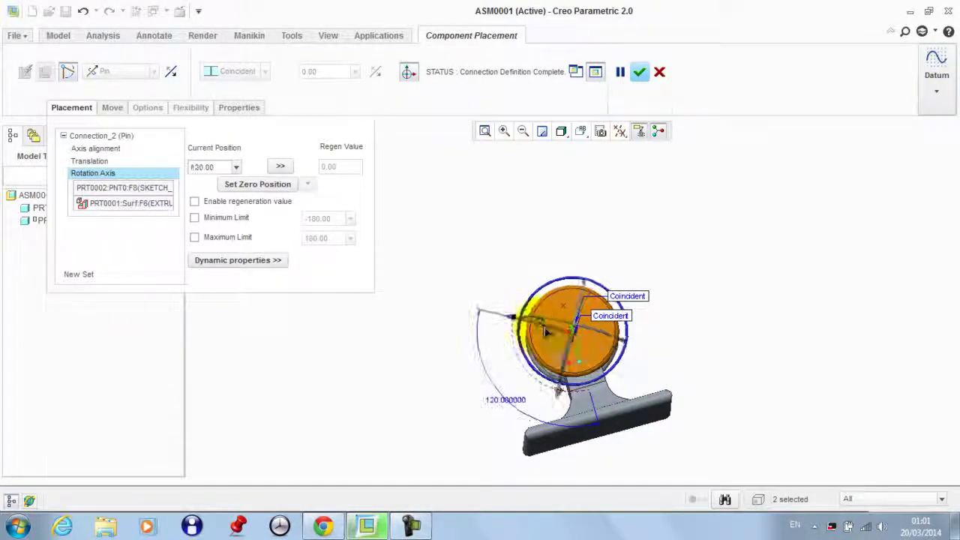
pyautogui.scroll(-2, 407, 264)
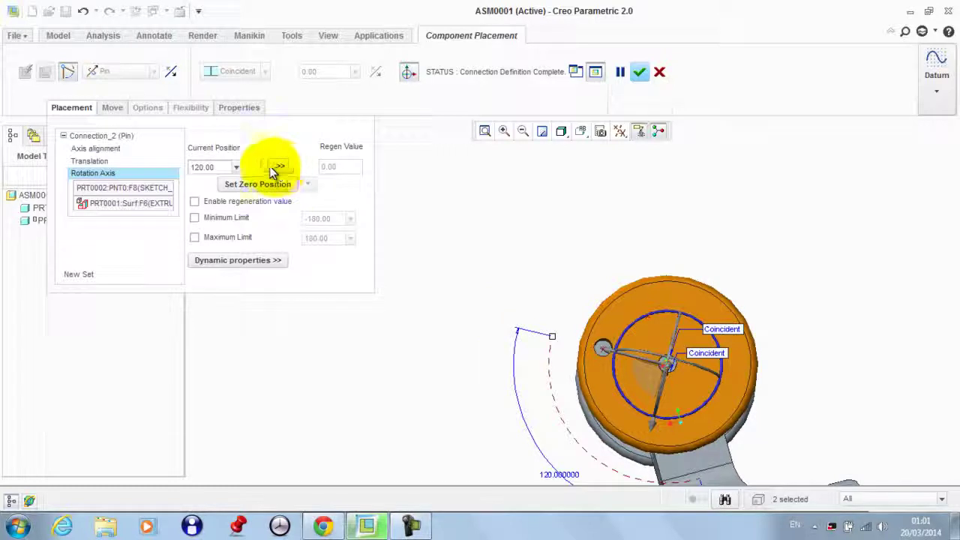
# Set current position to 0, make it the zero position with regeneration value 0.00 enabled, and finish.
pyautogui.write('180')
pyautogui.press('Return')
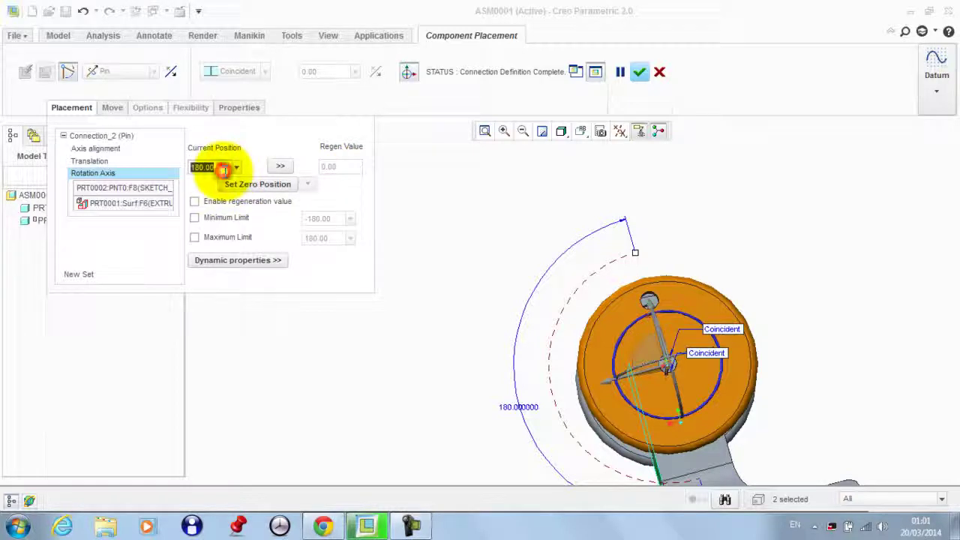
pyautogui.write('0')
pyautogui.press('Return')
pyautogui.moveTo(540, 300)
pyautogui.mouseDown(button='middle')
pyautogui.moveTo(593, 292)
pyautogui.moveTo(541, 290)
pyautogui.mouseUp(button='middle')
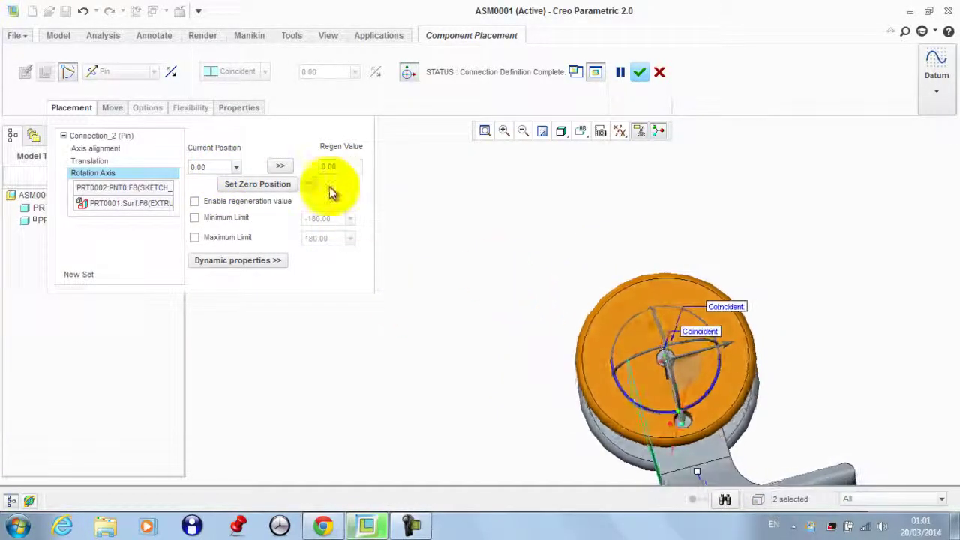
pyautogui.click(279, 166)
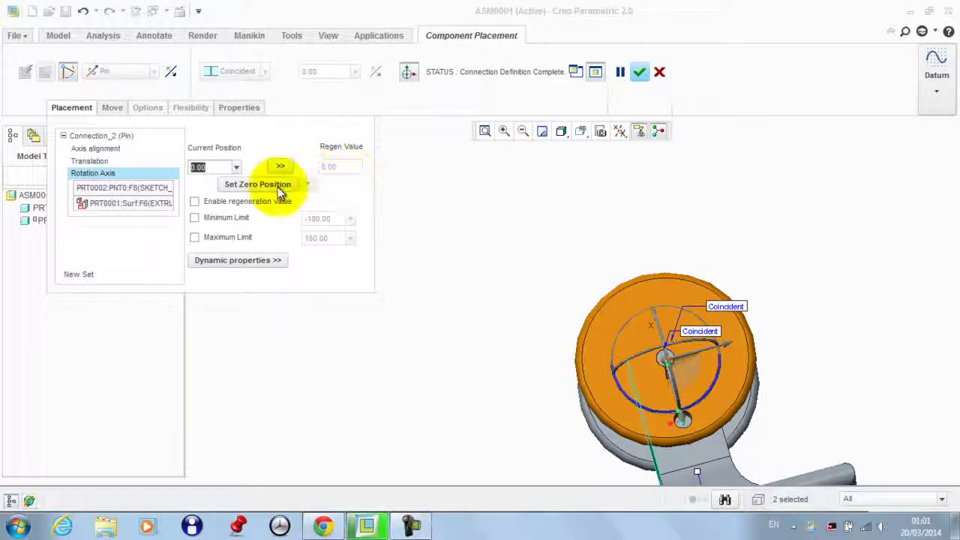
pyautogui.click(240, 186)
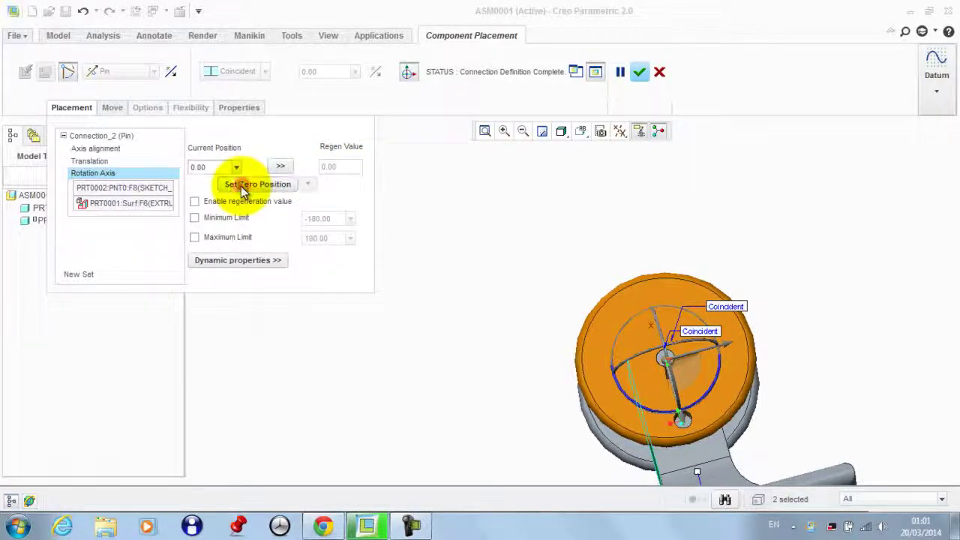
pyautogui.click(195, 202)
pyautogui.moveTo(491, 225); pyautogui.dragTo(559, 229, button='middle')
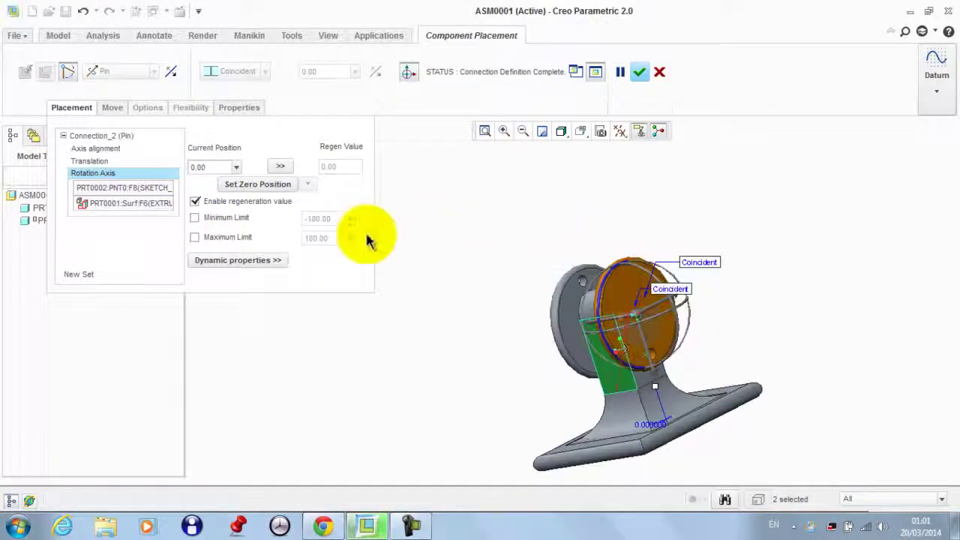
pyautogui.click(636, 71)
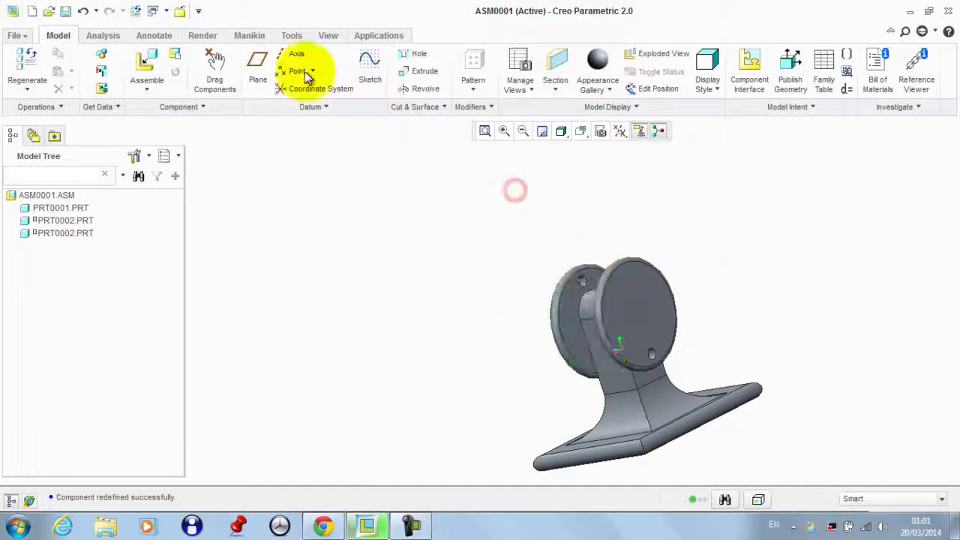
# Drag a disc to test its rotation, then regenerate the assembly to restore it.
pyautogui.click(218, 71)
pyautogui.click(610, 353)
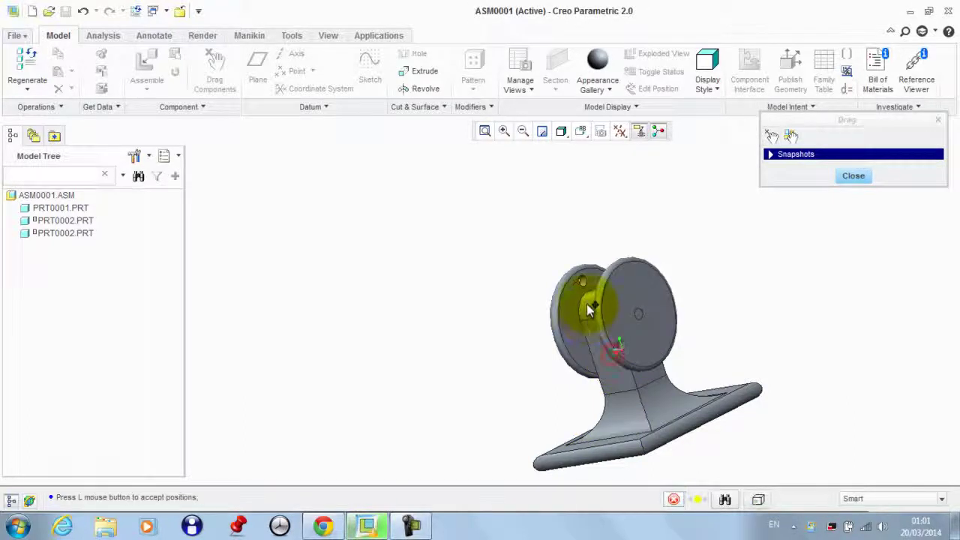
pyautogui.click(590, 307)
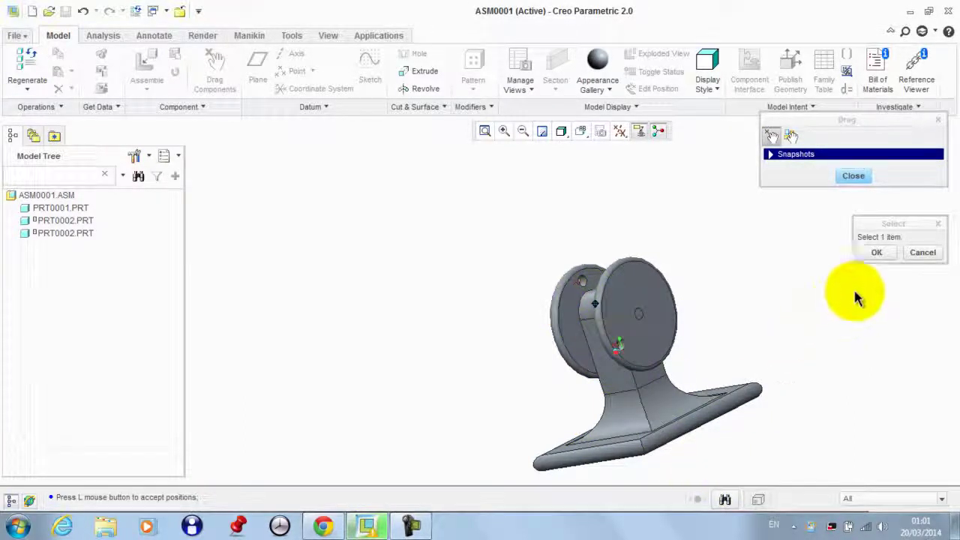
pyautogui.click(878, 253)
pyautogui.click(854, 175)
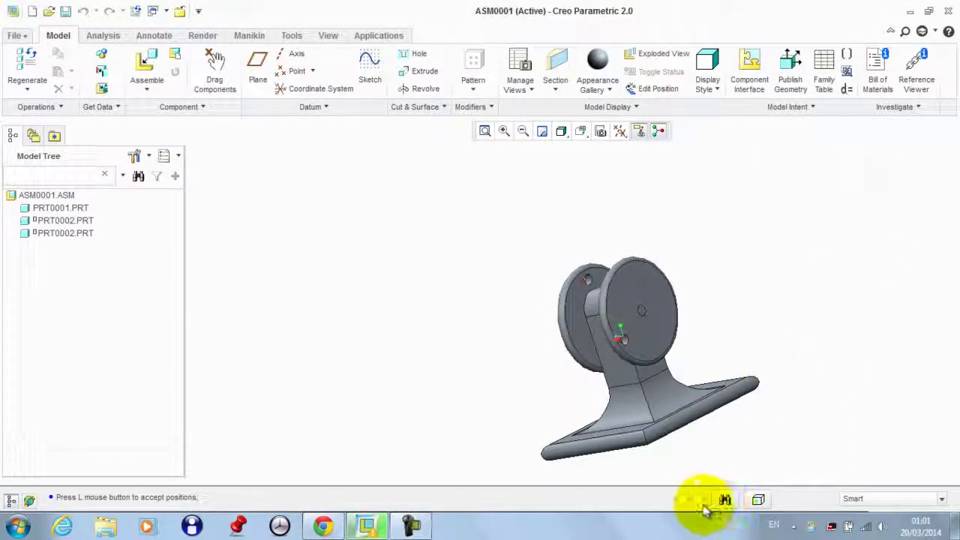
pyautogui.click(699, 501)
pyautogui.moveTo(511, 39); pyautogui.dragTo(351, 48)
pyautogui.click(588, 259)
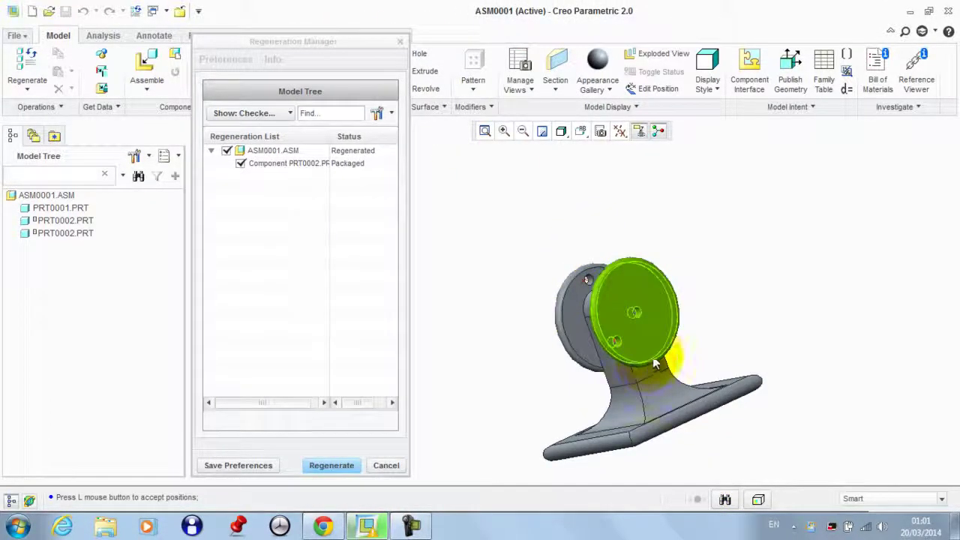
pyautogui.click(324, 466)
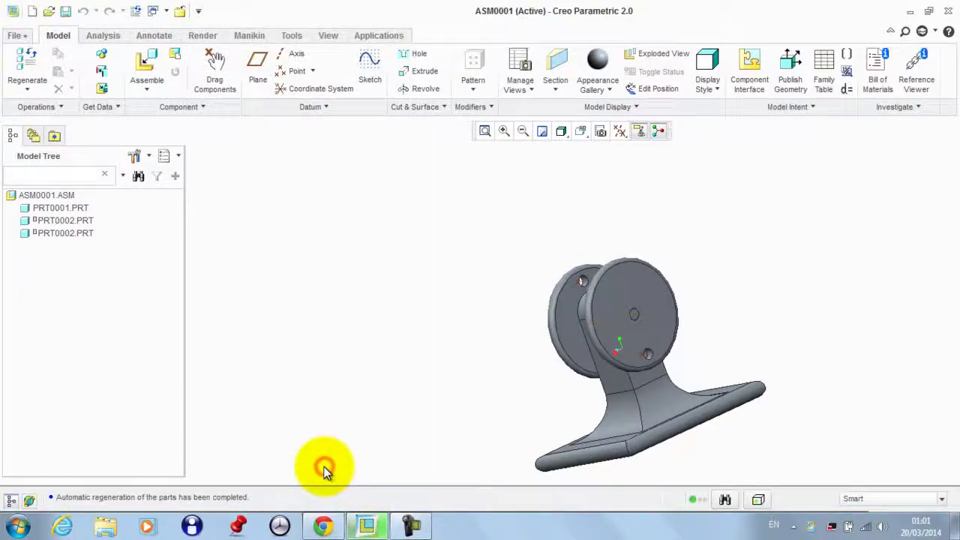
# Drag a disc once more and regenerate so the discs return to their set positions.
pyautogui.click(216, 75)
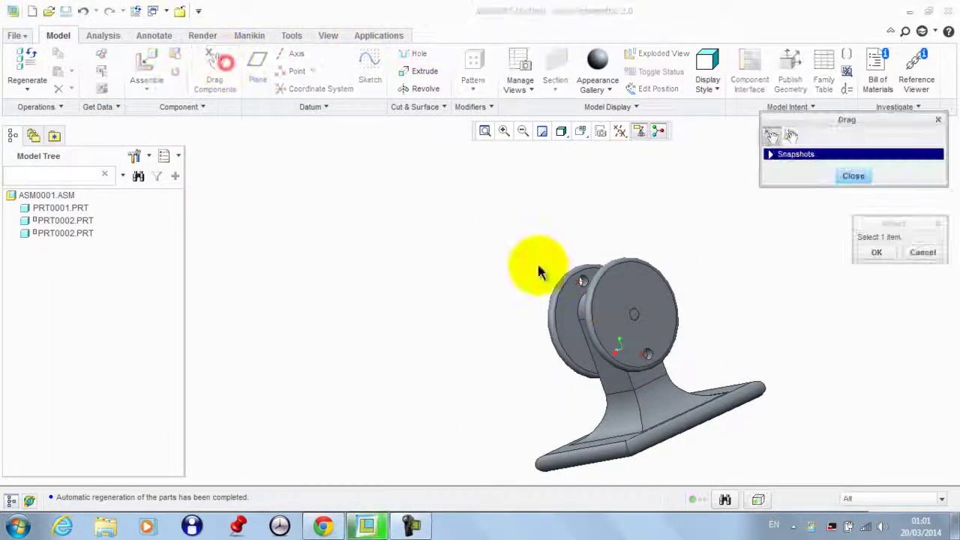
pyautogui.click(567, 292)
pyautogui.click(537, 345)
pyautogui.click(853, 175)
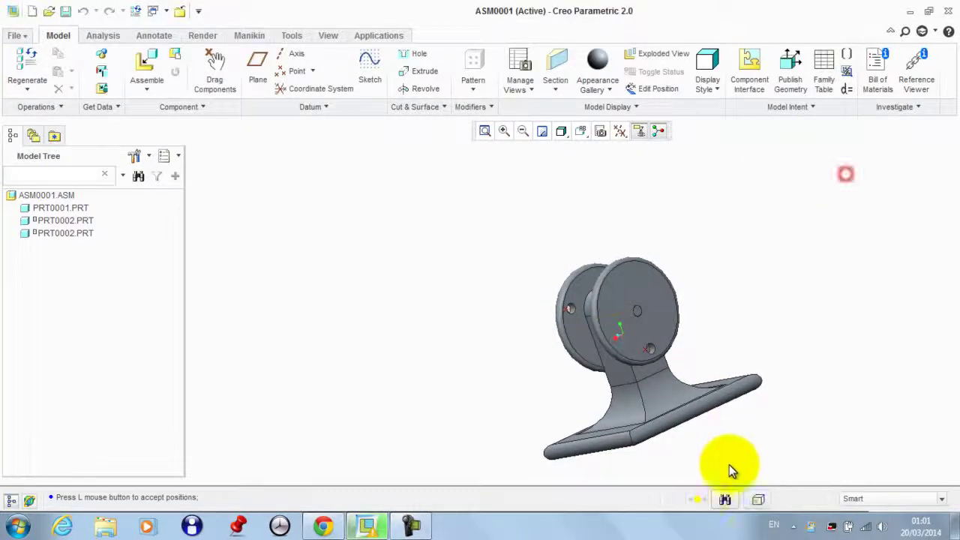
pyautogui.click(698, 499)
pyautogui.moveTo(463, 38); pyautogui.dragTo(329, 11)
pyautogui.click(379, 435)
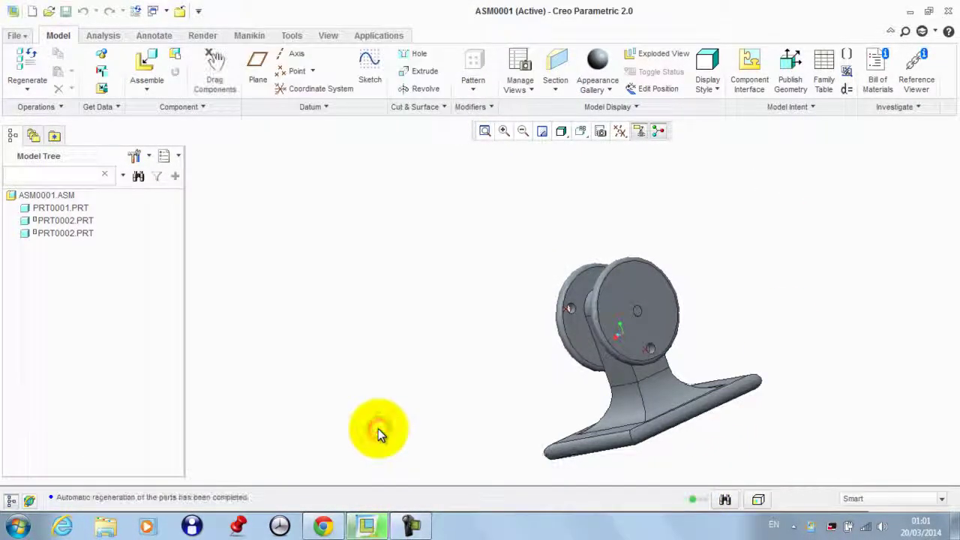
# Edit the first PRT0002 disc's definition and show its pin Rotation Axis settings.
pyautogui.click(562, 322)
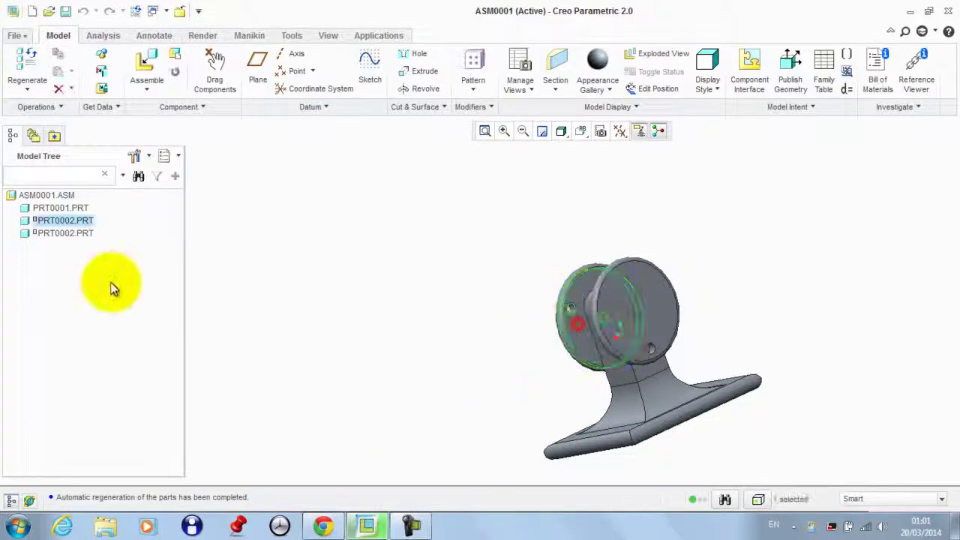
pyautogui.rightClick(79, 221)
pyautogui.click(137, 122)
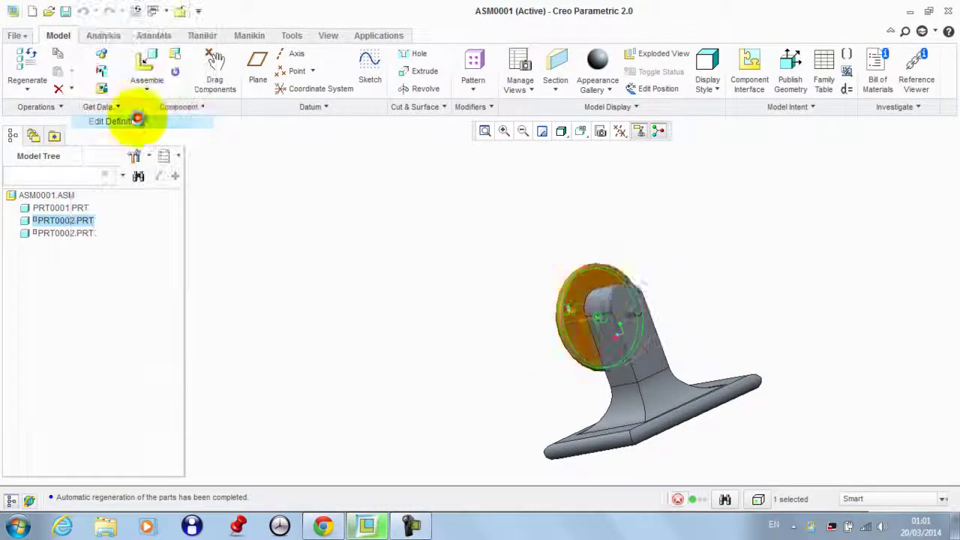
pyautogui.click(81, 107)
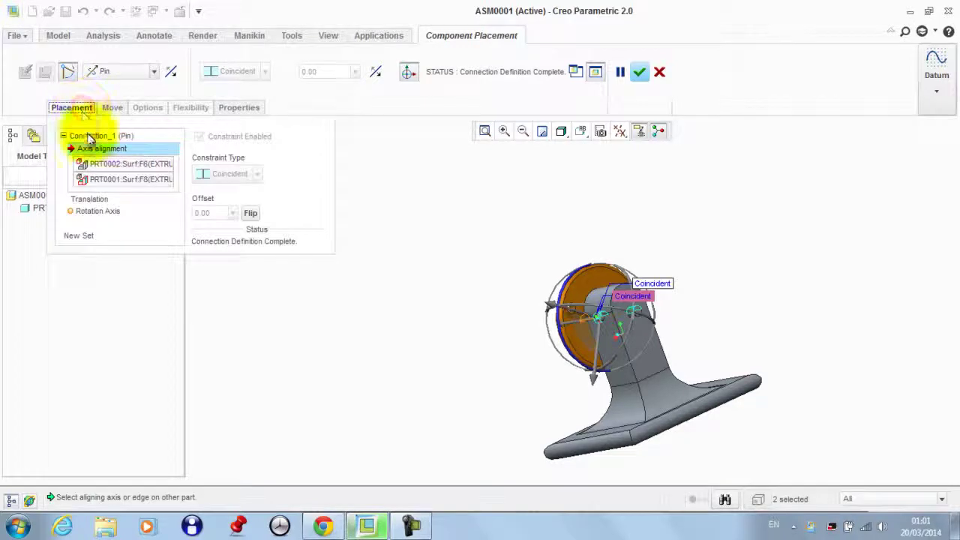
pyautogui.click(95, 211)
# Pick a disc point as component zero reference and a bracket face as assembly zero reference.
pyautogui.click(135, 188)
pyautogui.moveTo(420, 218); pyautogui.dragTo(622, 218, button='middle')
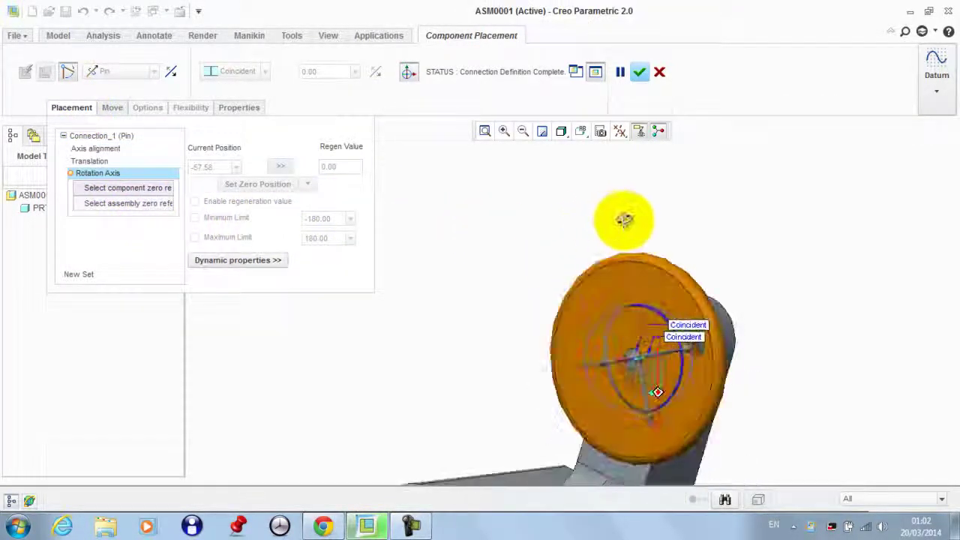
pyautogui.scroll(4, 725, 353)
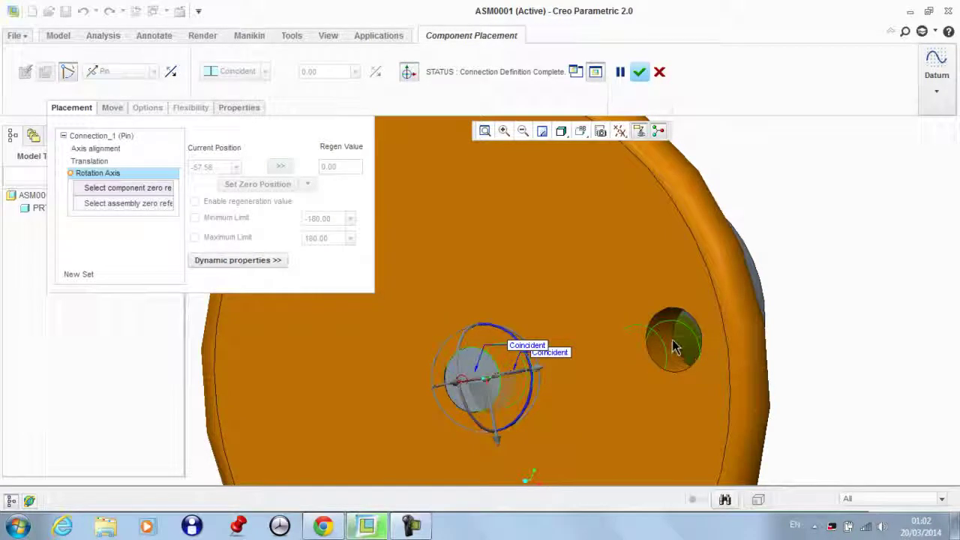
pyautogui.scroll(-4, 673, 347)
pyautogui.click(159, 203)
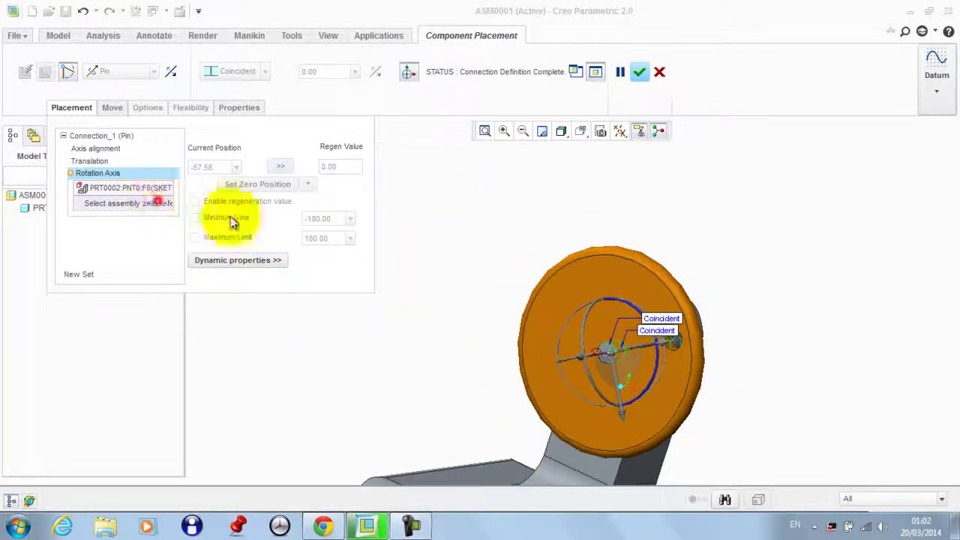
pyautogui.scroll(-2, 434, 259)
pyautogui.moveTo(433, 259); pyautogui.dragTo(558, 366, button='middle')
pyautogui.click(553, 358)
pyautogui.moveTo(431, 265); pyautogui.dragTo(540, 270, button='middle')
# Set a 180° regeneration value as the zero position, enable it, and finish redefining.
pyautogui.doubleClick(223, 165)
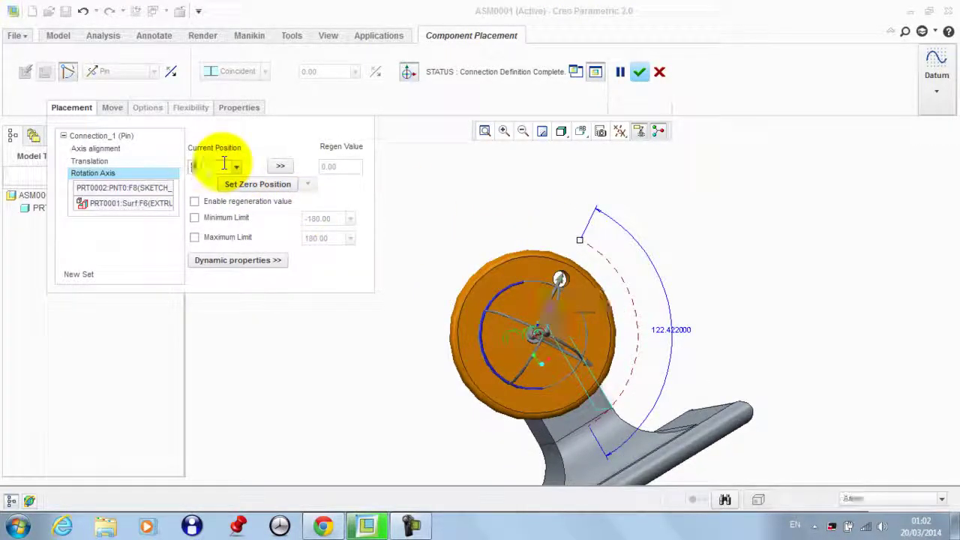
pyautogui.write('0')
pyautogui.press('Return')
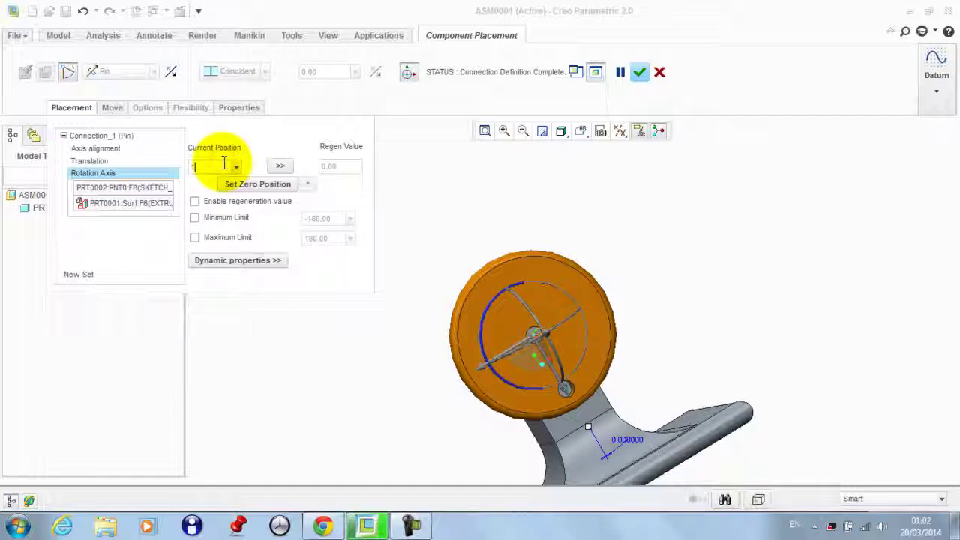
pyautogui.press('Return')
pyautogui.click(280, 166)
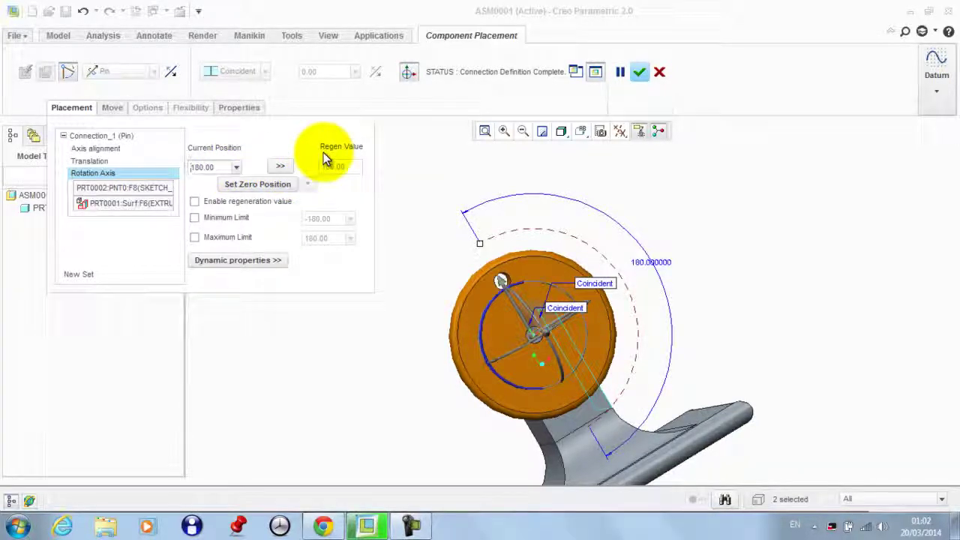
pyautogui.click(267, 185)
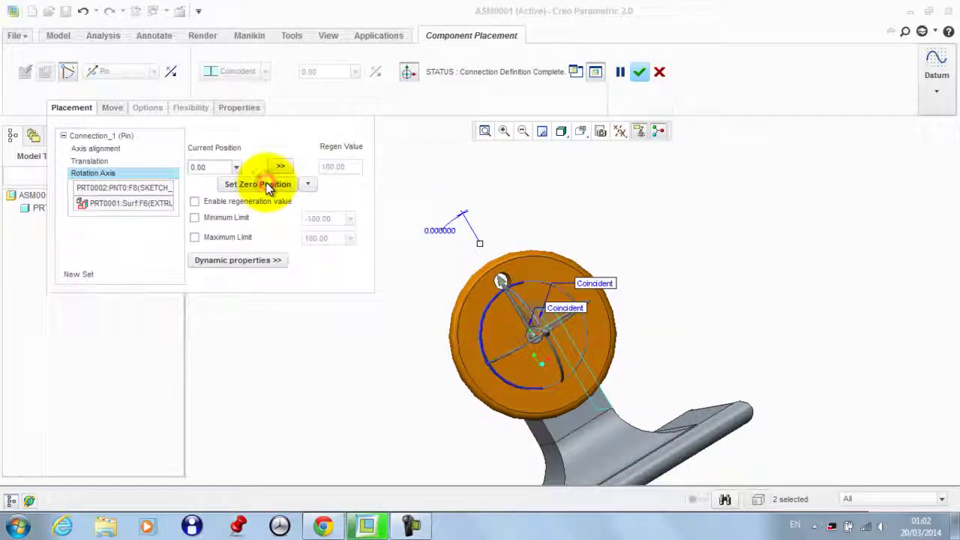
pyautogui.click(194, 202)
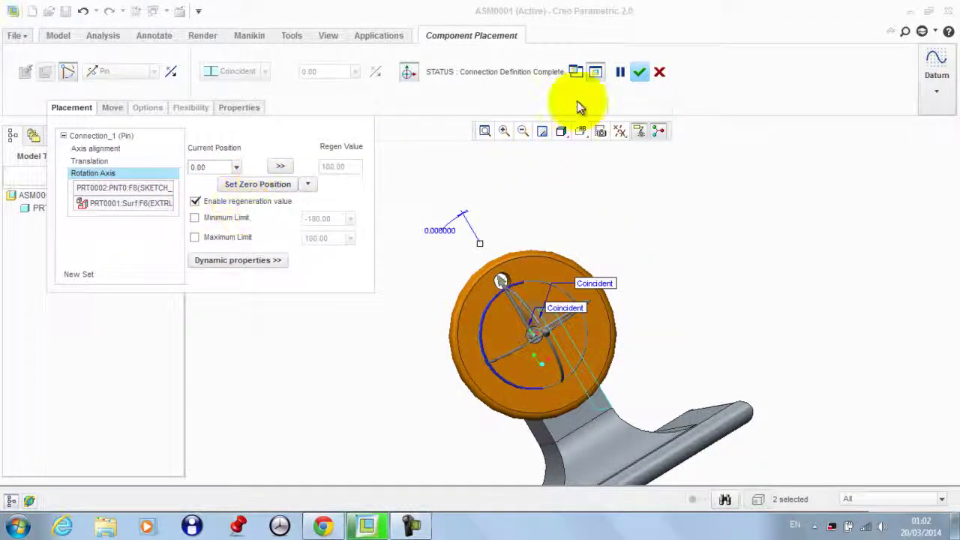
pyautogui.click(633, 73)
pyautogui.moveTo(682, 251); pyautogui.dragTo(690, 503, button='middle')
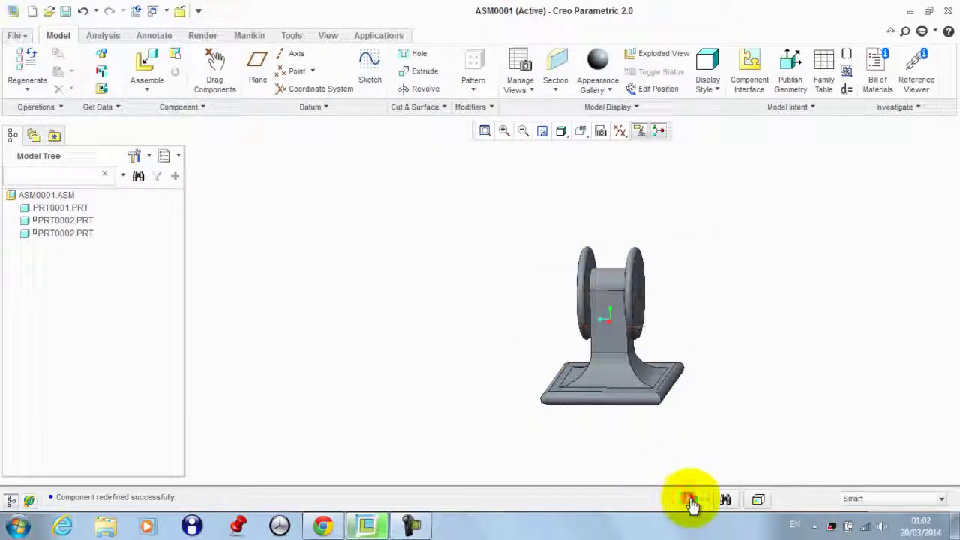
# Reopen the PRT0002 disc's placement definition at its pin Rotation Axis settings.
pyautogui.click(45, 221)
pyautogui.rightClick(43, 220)
pyautogui.click(83, 136)
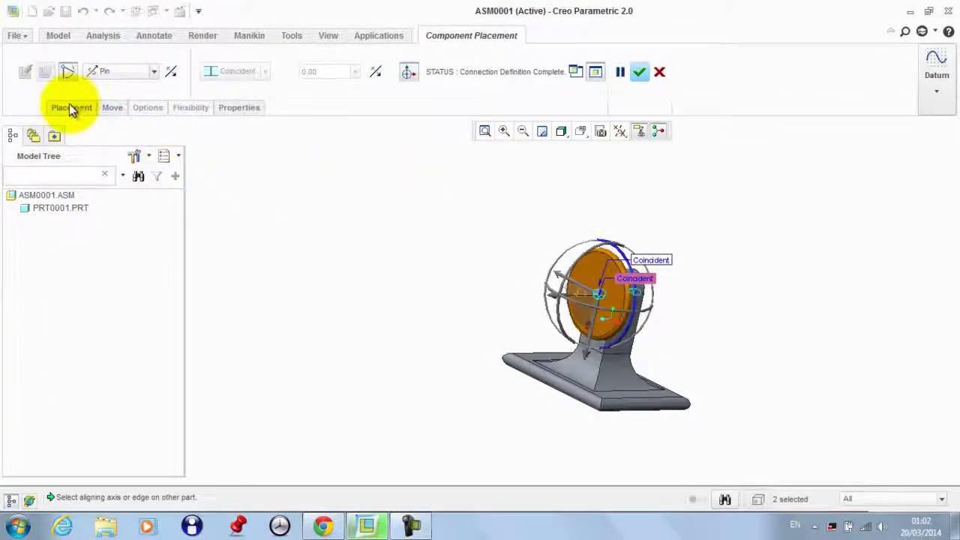
pyautogui.click(70, 107)
pyautogui.click(89, 213)
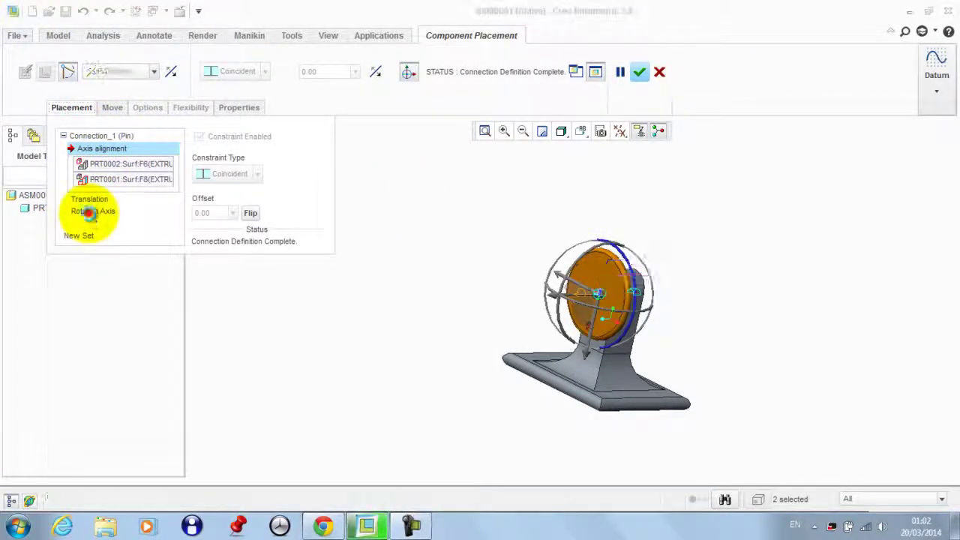
# Enter 0 as the current rotation position and complete the disc's placement.
pyautogui.scroll(3, 472, 242)
pyautogui.scroll(-3, 472, 240)
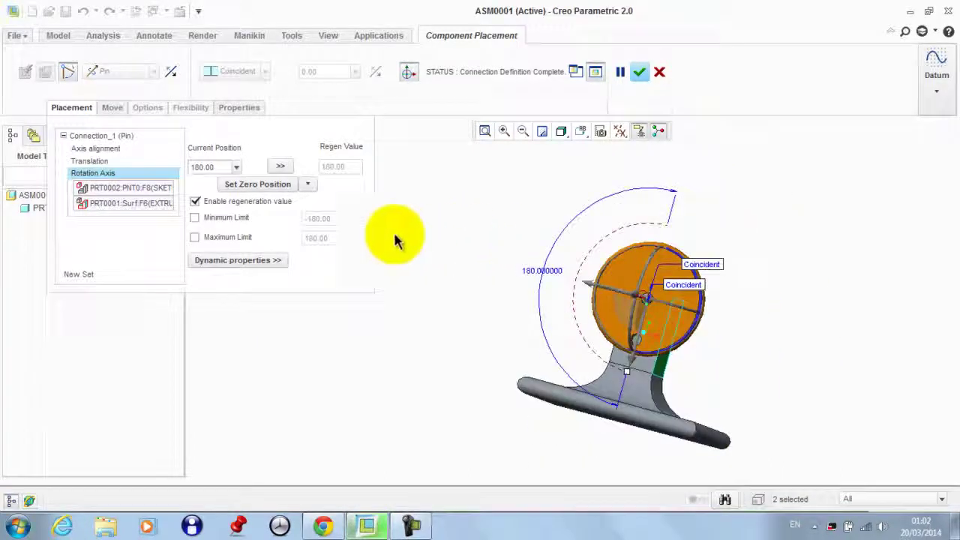
pyautogui.write('0')
pyautogui.press('Return')
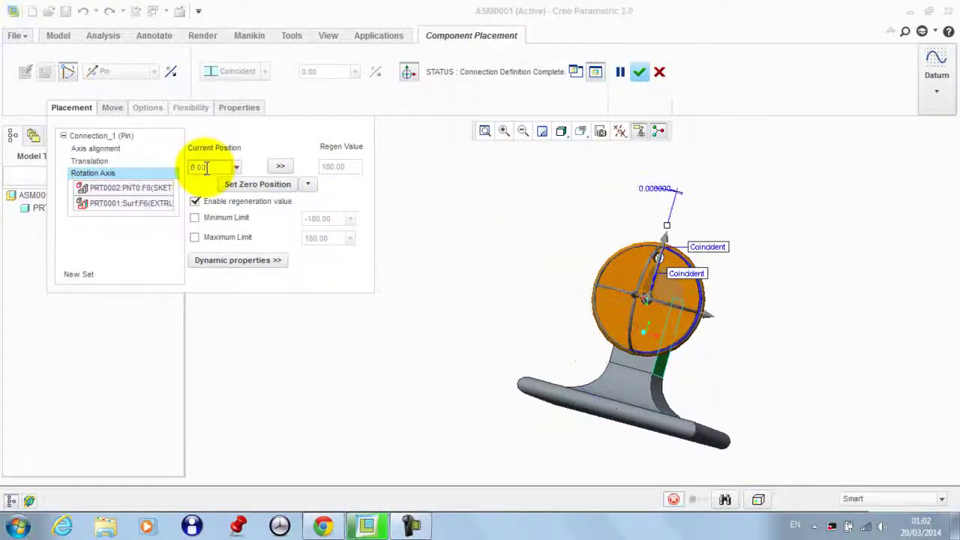
pyautogui.click(640, 72)
pyautogui.moveTo(551, 188); pyautogui.dragTo(435, 218, button='middle')
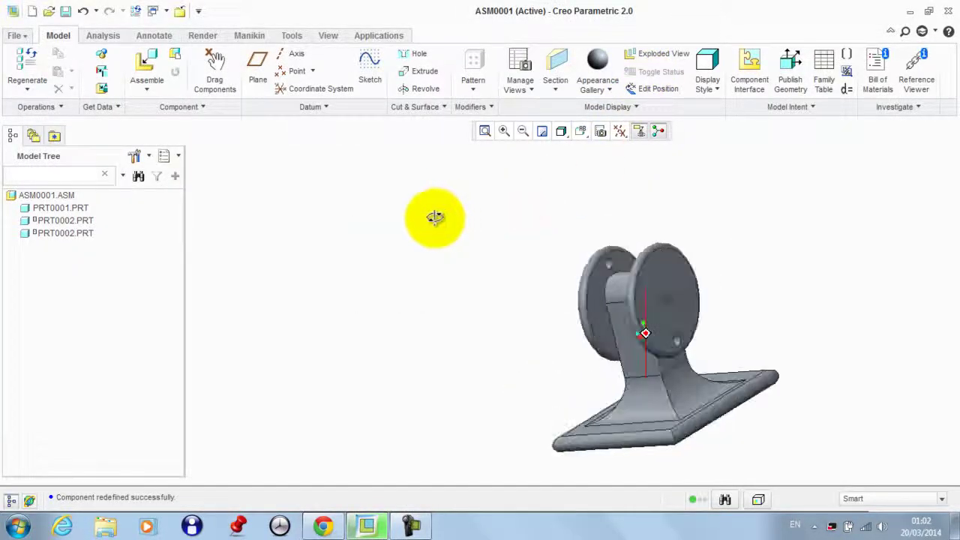
# Drag the front disc to test its rotation, then close the Drag dialog.
pyautogui.click(214, 64)
pyautogui.click(639, 279)
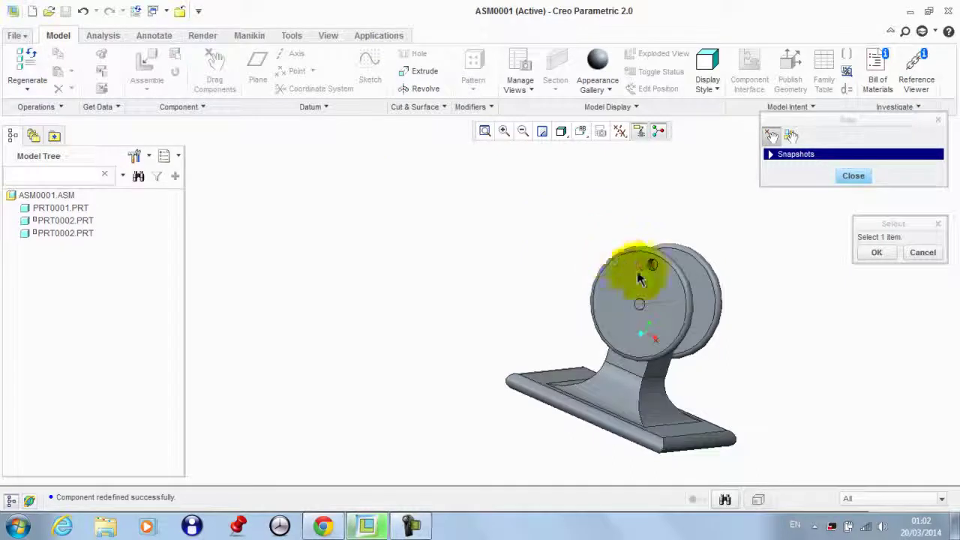
pyautogui.click(632, 263)
pyautogui.click(565, 273)
pyautogui.moveTo(564, 268); pyautogui.dragTo(662, 258, button='middle')
pyautogui.moveTo(664, 217); pyautogui.dragTo(673, 246, button='middle')
pyautogui.moveTo(691, 292); pyautogui.dragTo(756, 487, button='middle')
pyautogui.click(878, 253)
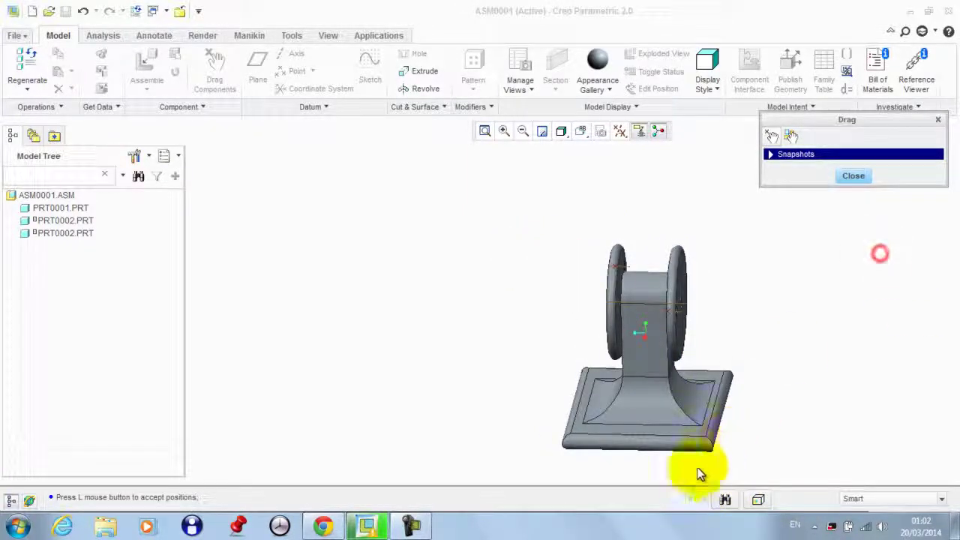
pyautogui.click(854, 175)
# Regenerate the assembly from the Regeneration Manager so parts return to their defined positions.
pyautogui.click(697, 499)
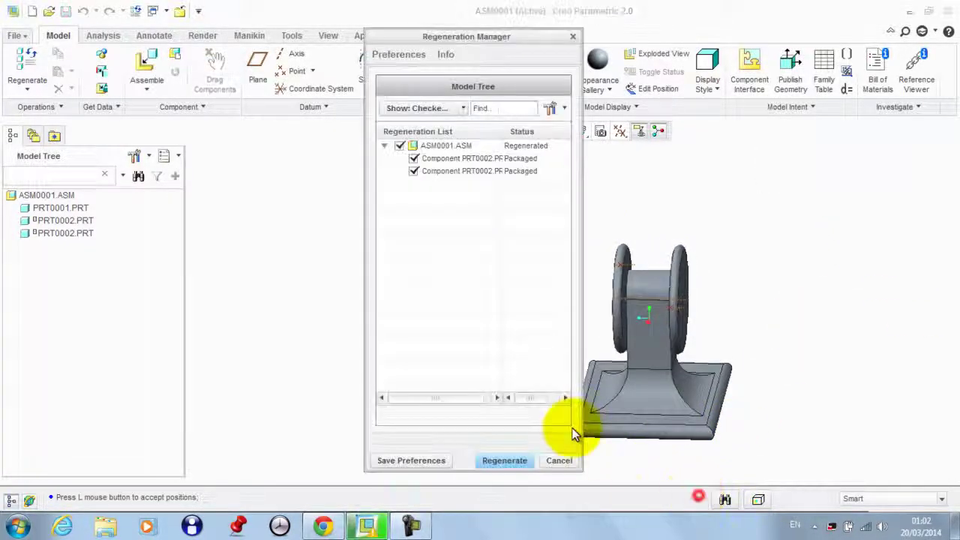
pyautogui.moveTo(691, 240); pyautogui.dragTo(747, 208, button='middle')
pyautogui.click(504, 459)
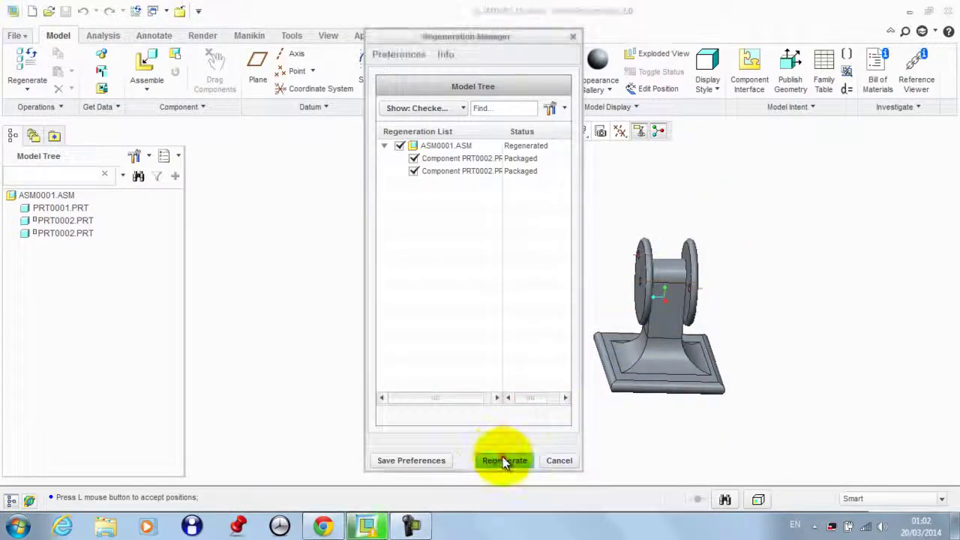
pyautogui.moveTo(506, 306); pyautogui.dragTo(651, 304, button='middle')
pyautogui.scroll(-3, 652, 304)
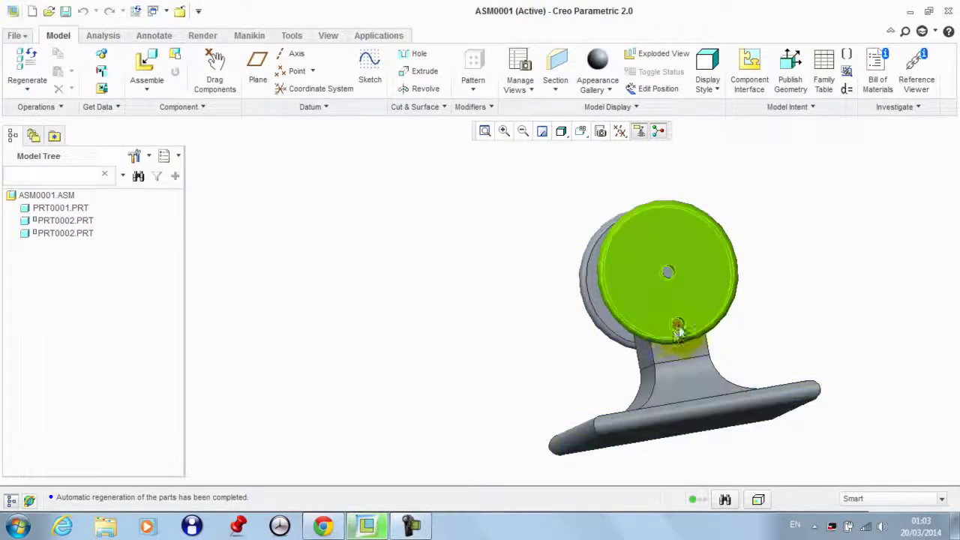
pyautogui.moveTo(441, 315); pyautogui.dragTo(480, 325, button='middle')
pyautogui.moveTo(437, 285); pyautogui.dragTo(510, 300, button='middle')
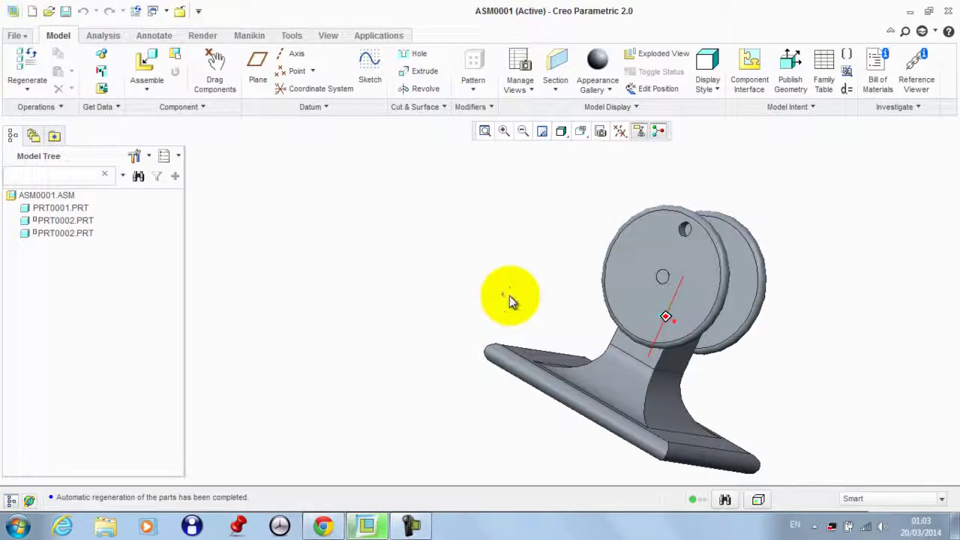
pyautogui.moveTo(745, 204); pyautogui.dragTo(697, 208, button='middle')
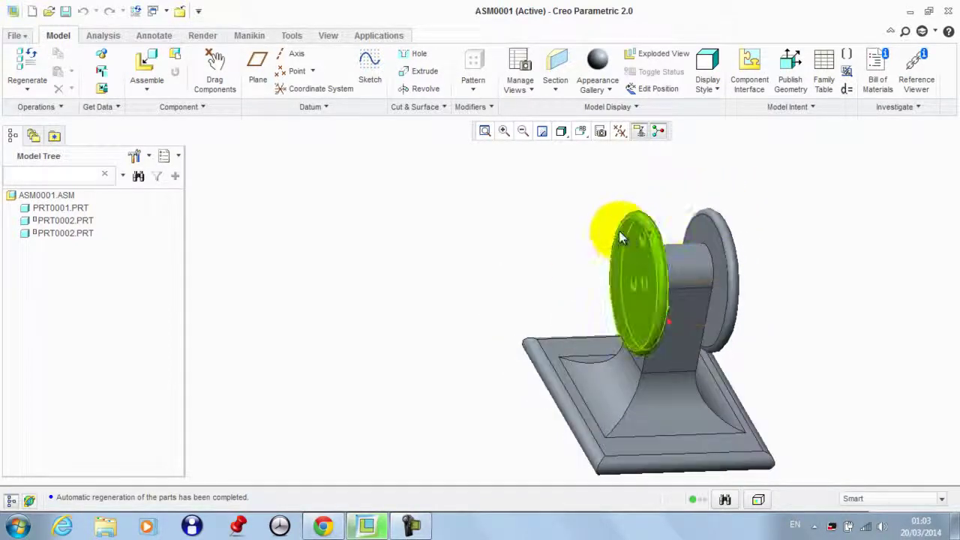
pyautogui.scroll(2, 513, 233)
pyautogui.moveTo(645, 242); pyautogui.dragTo(435, 206, button='middle')
# Bring prt0003.prt into the assembly for placement.
pyautogui.click(146, 66)
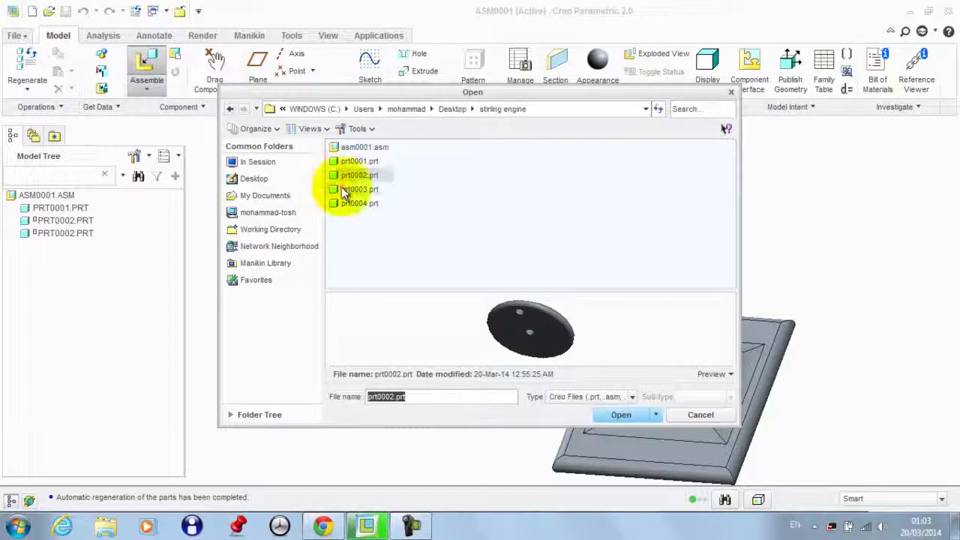
pyautogui.doubleClick(343, 183)
pyautogui.scroll(3, 514, 375)
pyautogui.scroll(-3, 508, 342)
pyautogui.scroll(-2, 450, 338)
pyautogui.moveTo(450, 338); pyautogui.dragTo(399, 297, button='middle')
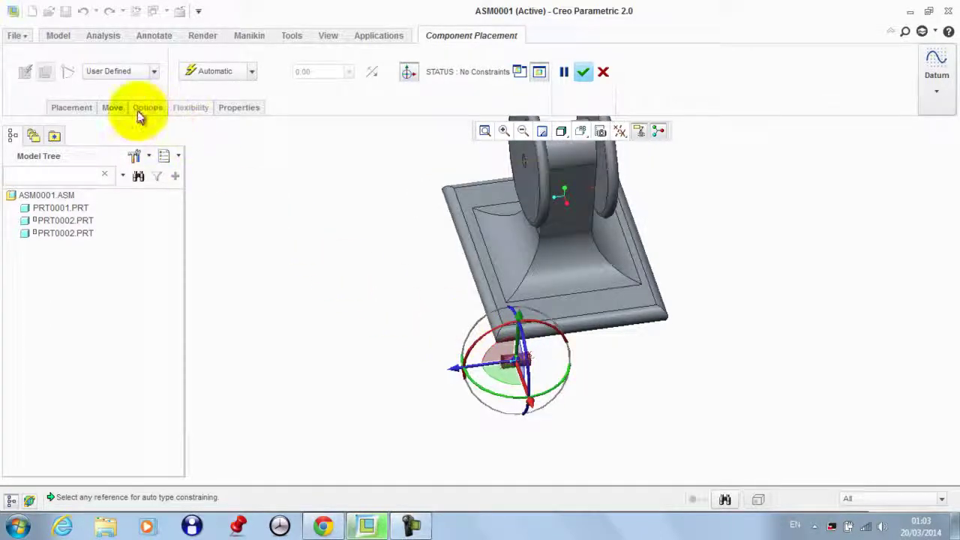
# Use a Pin connection, aligning the pin's axis with the front disc hole's axis.
pyautogui.click(105, 115)
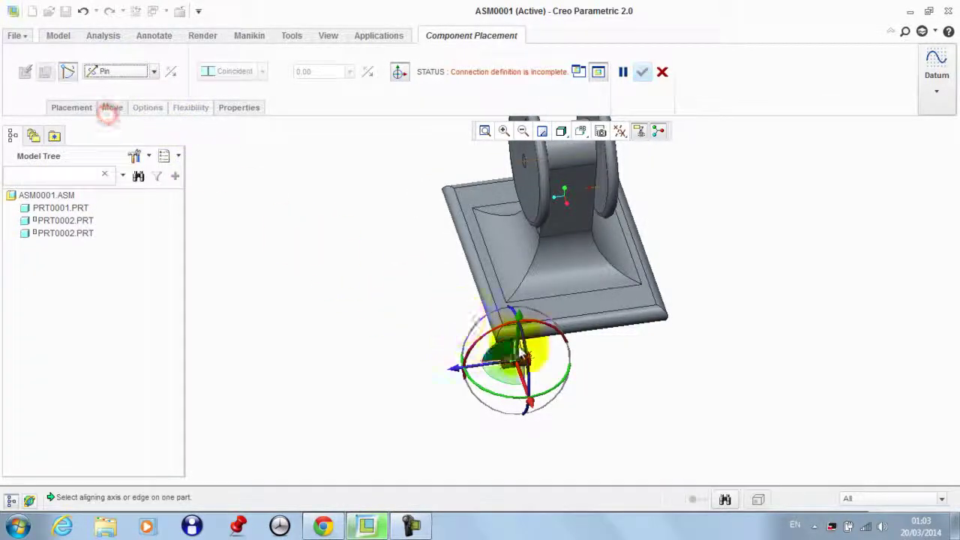
pyautogui.scroll(3, 517, 352)
pyautogui.click(514, 382)
pyautogui.scroll(-2, 525, 398)
pyautogui.scroll(-3, 528, 405)
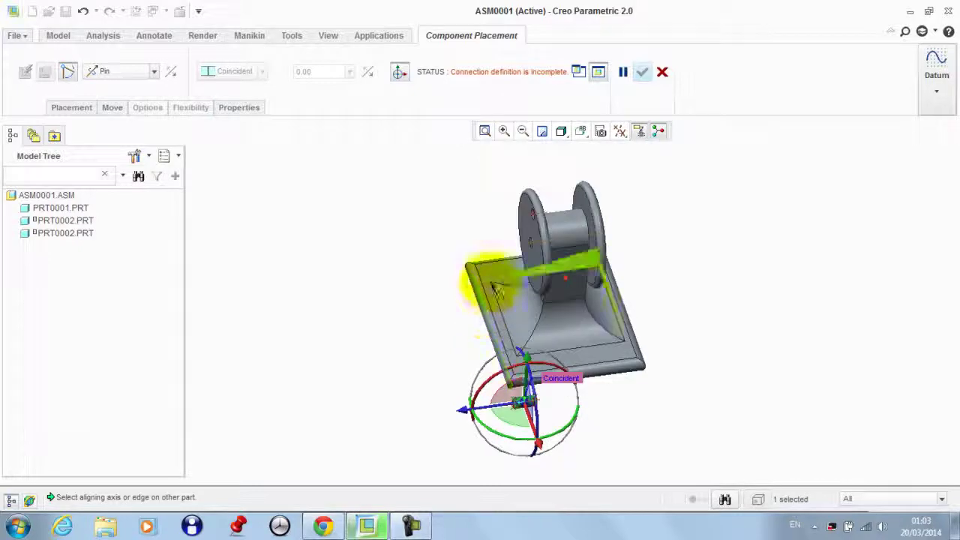
pyautogui.scroll(3, 515, 210)
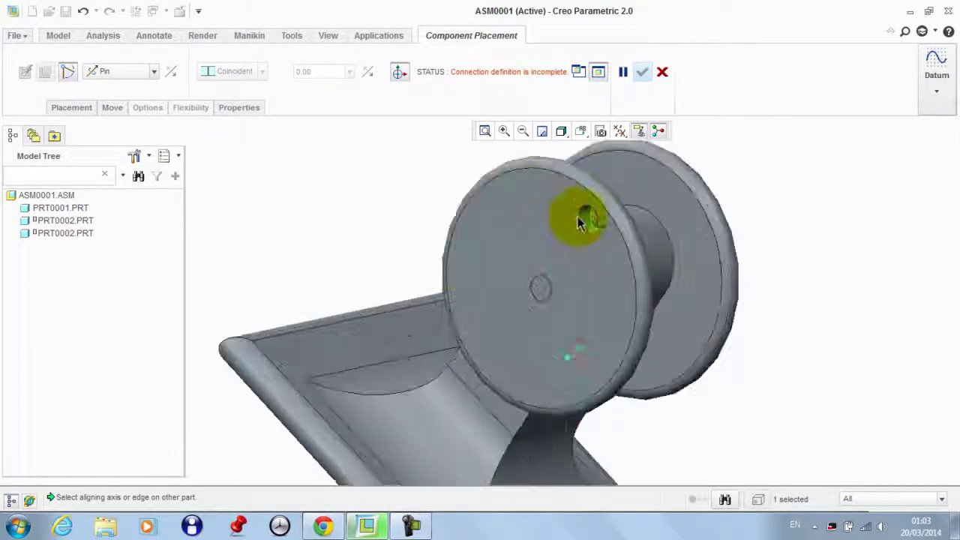
pyautogui.click(587, 222)
# Mate the pin face against the disc face and confirm the placement.
pyautogui.scroll(-3, 418, 210)
pyautogui.moveTo(418, 210); pyautogui.dragTo(422, 215, button='middle')
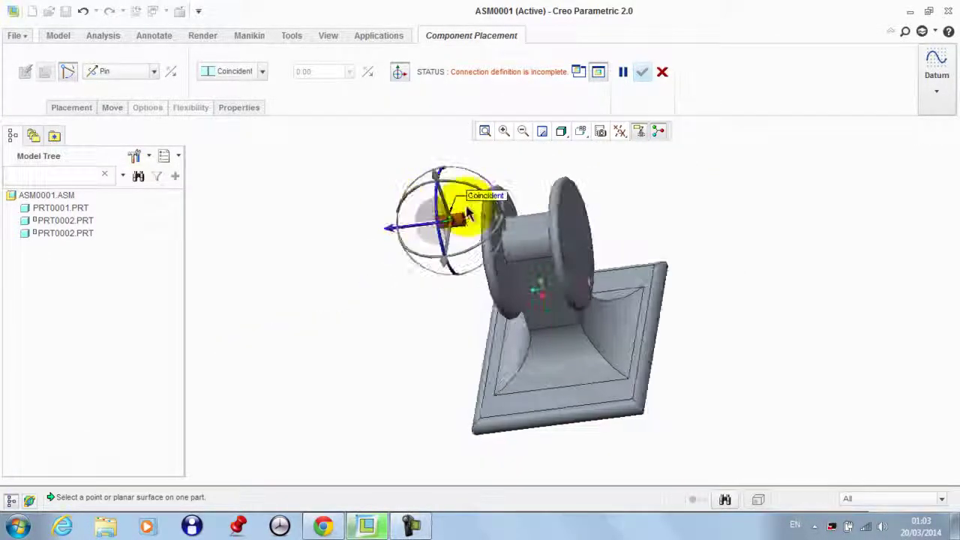
pyautogui.scroll(3, 443, 221)
pyautogui.scroll(2, 454, 234)
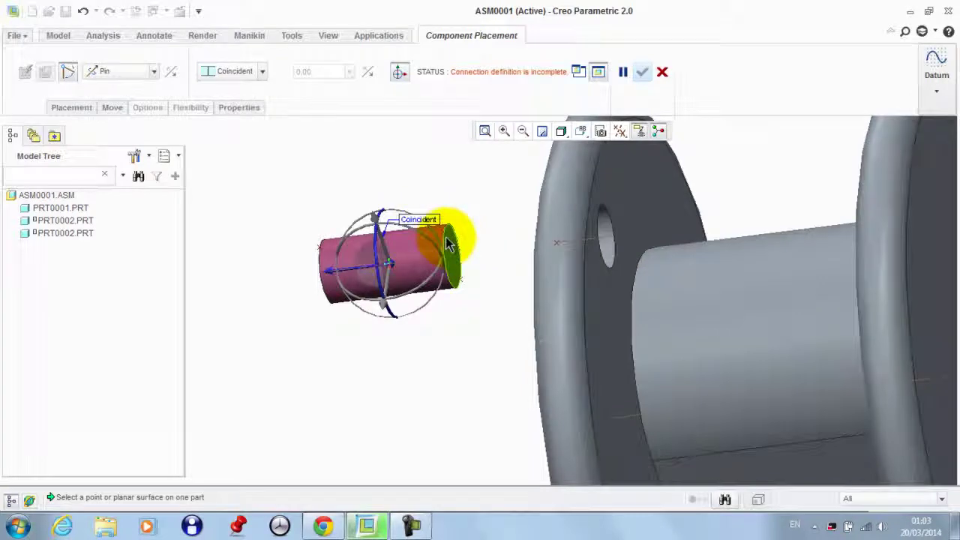
pyautogui.click(606, 176)
pyautogui.moveTo(606, 176); pyautogui.dragTo(664, 182, button='middle')
pyautogui.click(641, 72)
pyautogui.scroll(-3, 621, 228)
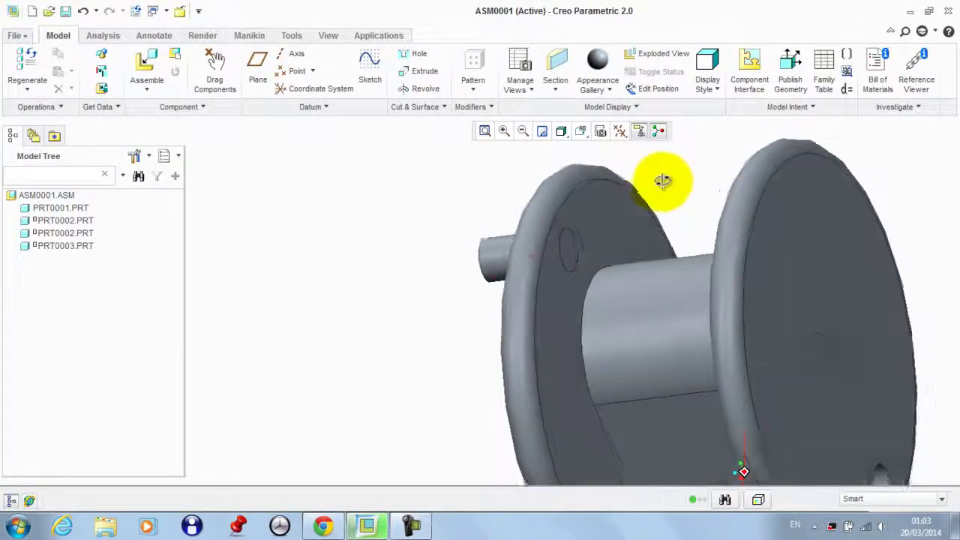
# Edit the PRT0003 pin definition and remove both translation references.
pyautogui.rightClick(75, 251)
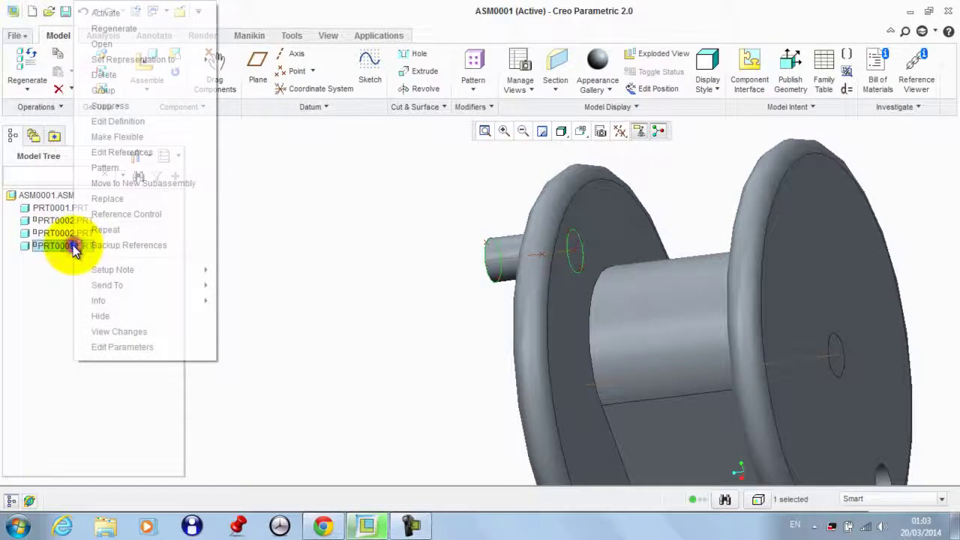
pyautogui.click(131, 123)
pyautogui.click(75, 109)
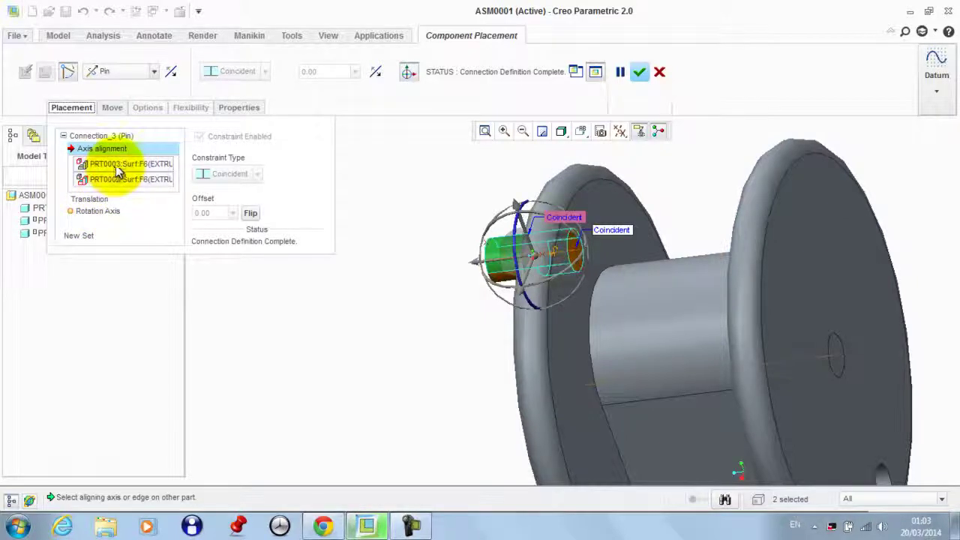
pyautogui.click(88, 201)
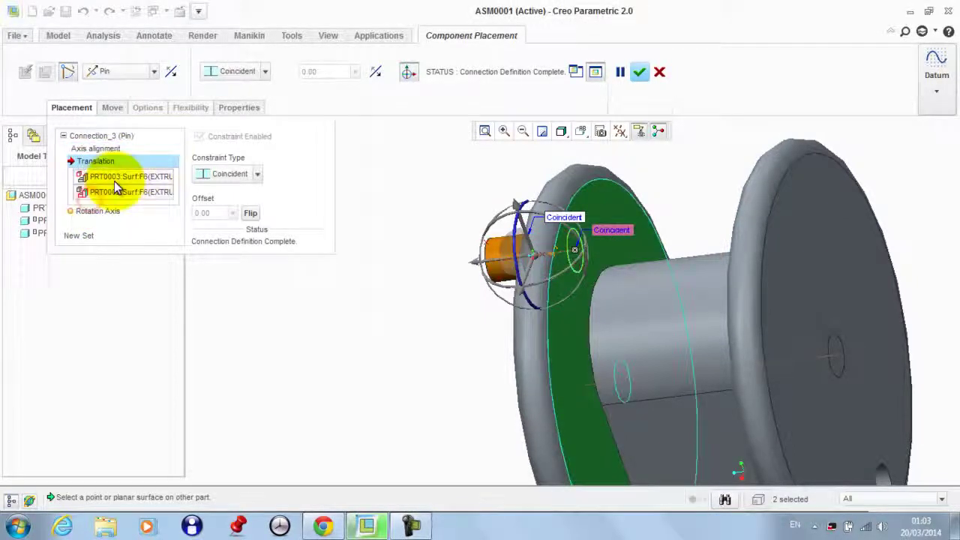
pyautogui.rightClick(117, 178)
pyautogui.click(139, 187)
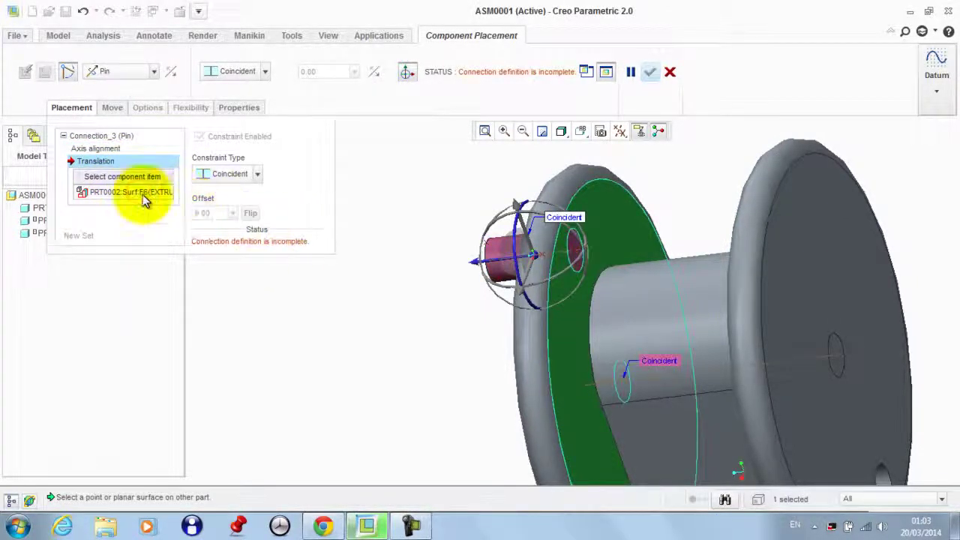
pyautogui.rightClick(129, 194)
pyautogui.click(136, 197)
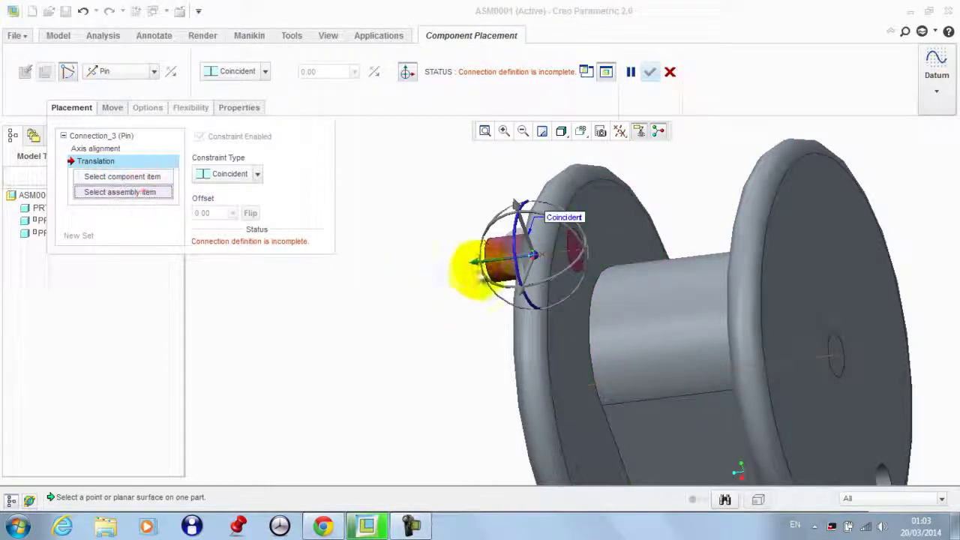
# Seat the pin end on the disc's inner face, flipped, then bring in the next part.
pyautogui.moveTo(480, 266); pyautogui.dragTo(330, 271)
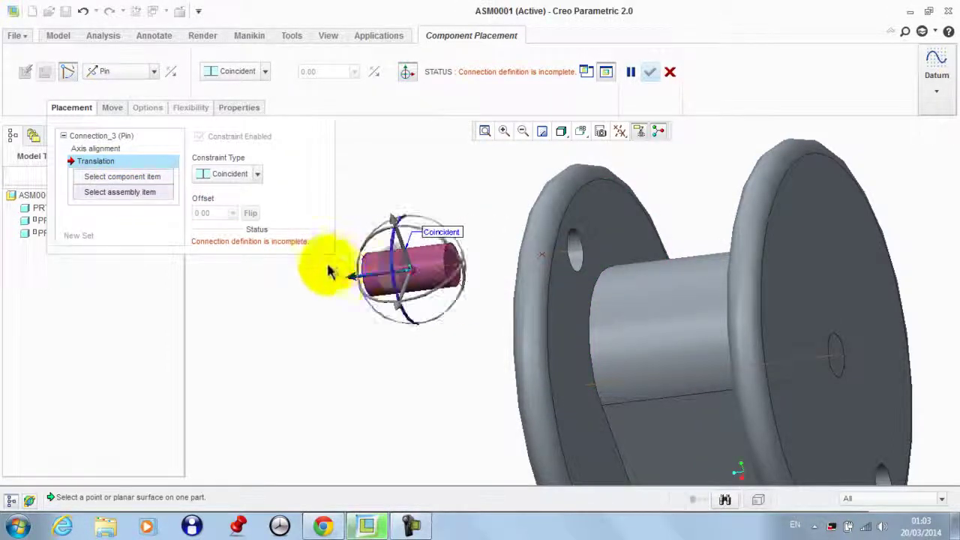
pyautogui.scroll(3, 347, 300)
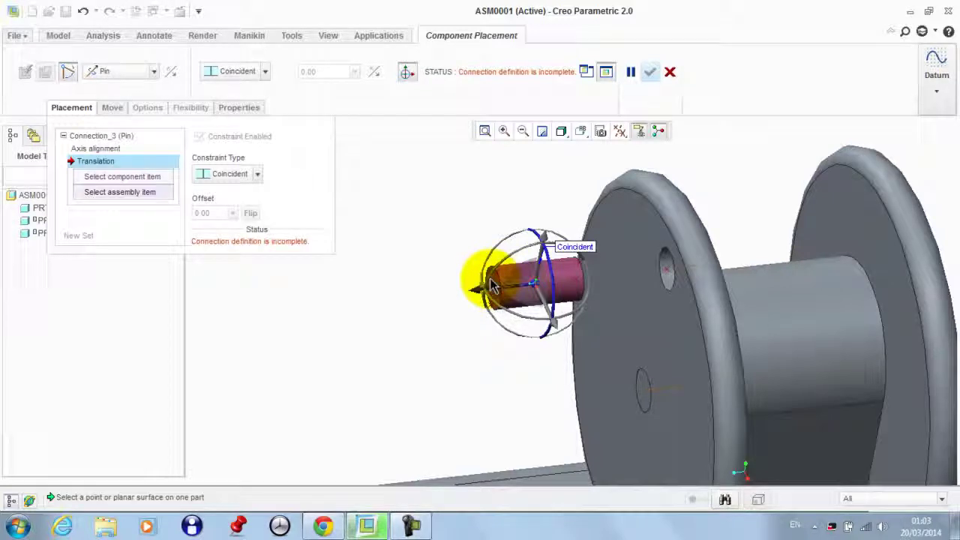
pyautogui.scroll(2, 493, 286)
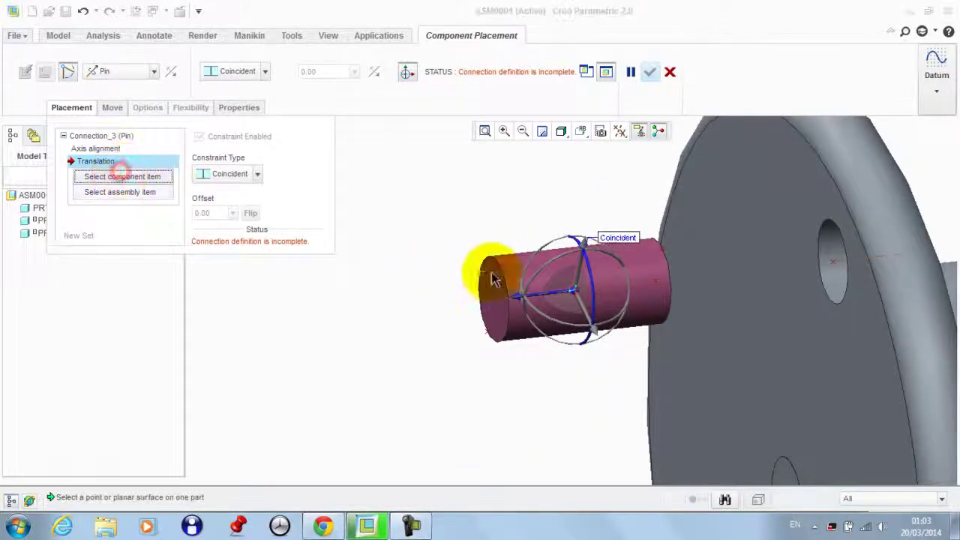
pyautogui.click(480, 278)
pyautogui.hotkey('ctrl', 'd')
pyautogui.click(525, 257)
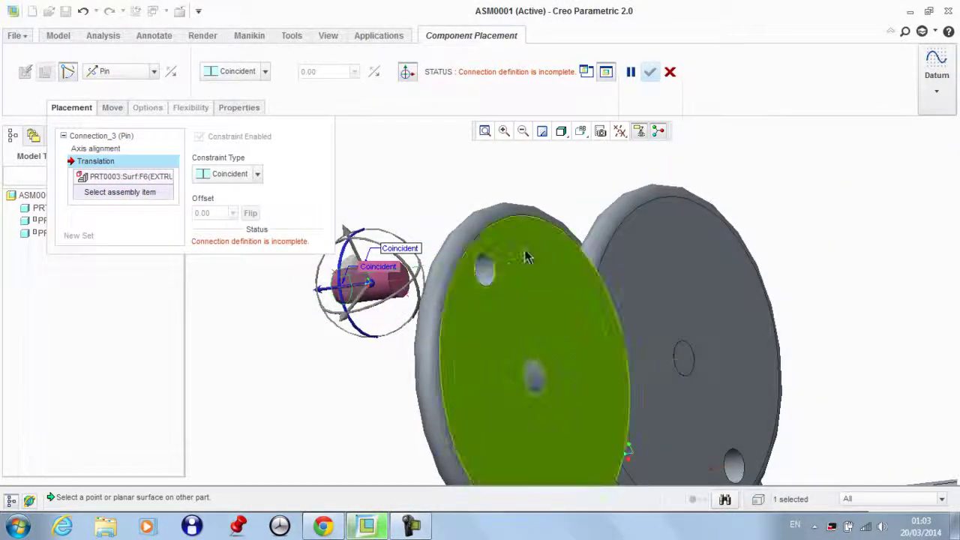
pyautogui.click(249, 216)
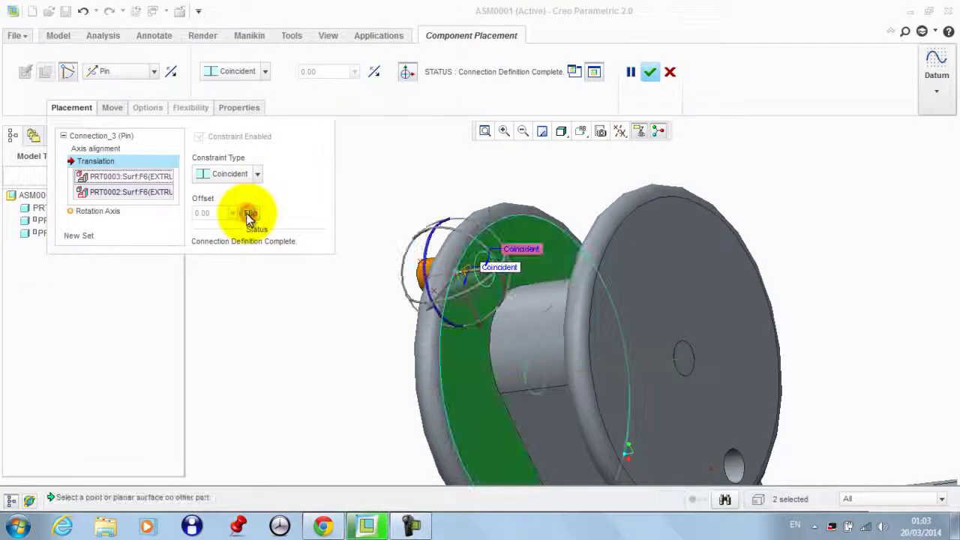
pyautogui.moveTo(400, 199); pyautogui.dragTo(453, 204, button='middle')
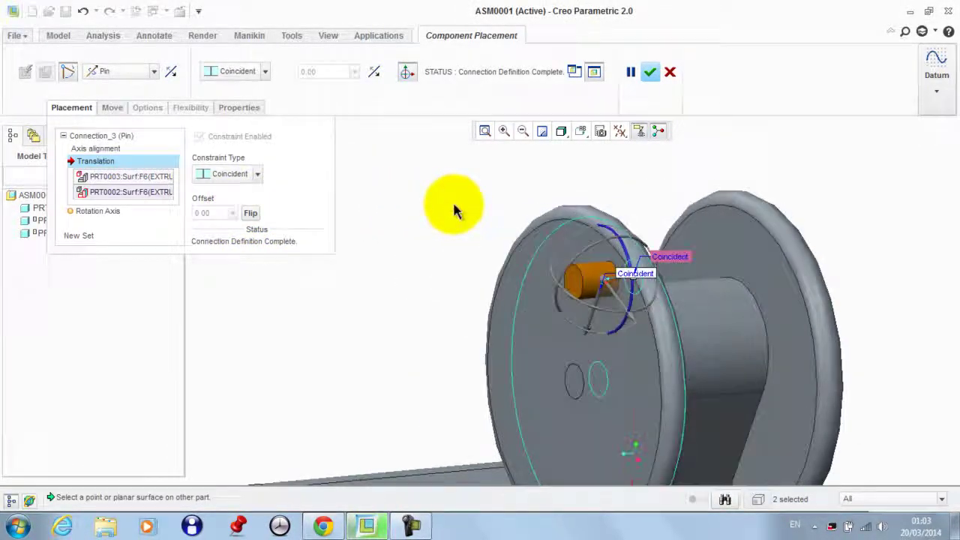
pyautogui.click(650, 70)
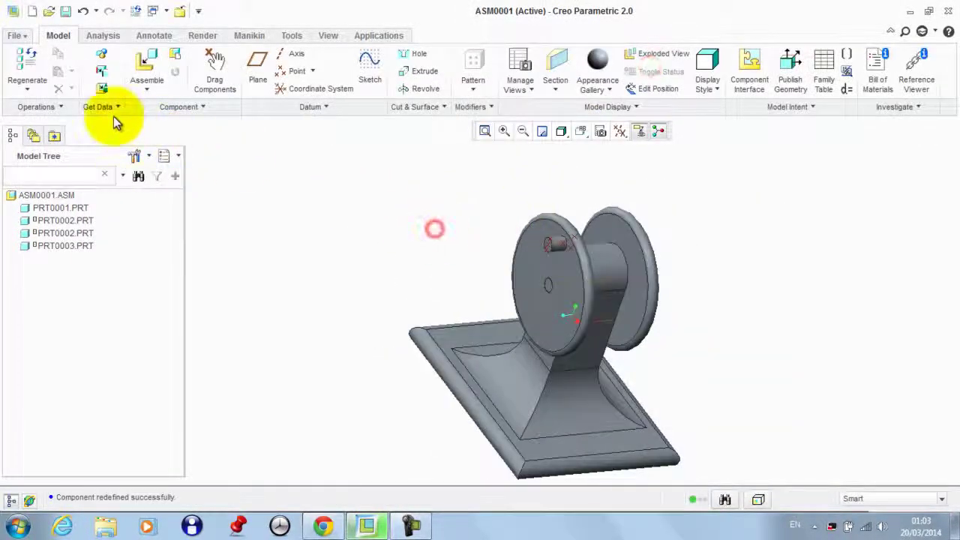
pyautogui.click(145, 67)
pyautogui.doubleClick(354, 189)
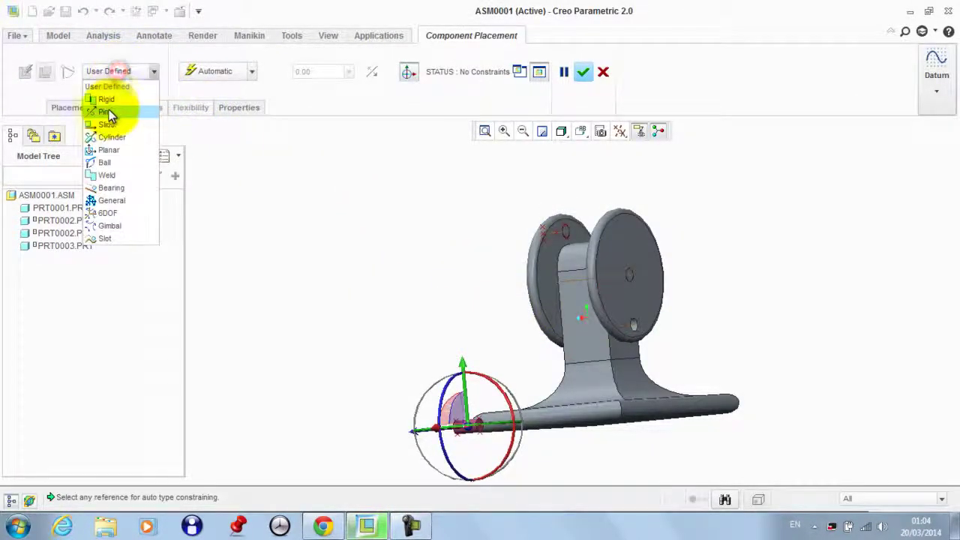
# Pin-connect the second PRT0003, aligning its axis with the other disc hole.
pyautogui.click(108, 111)
pyautogui.scroll(3, 463, 409)
pyautogui.click(454, 342)
pyautogui.scroll(-2, 405, 402)
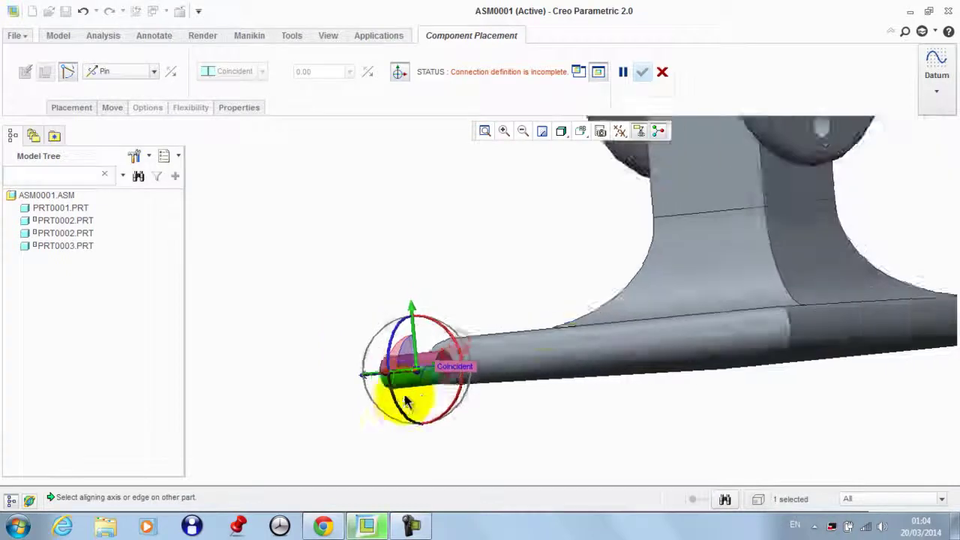
pyautogui.scroll(-3, 405, 401)
pyautogui.scroll(5, 666, 319)
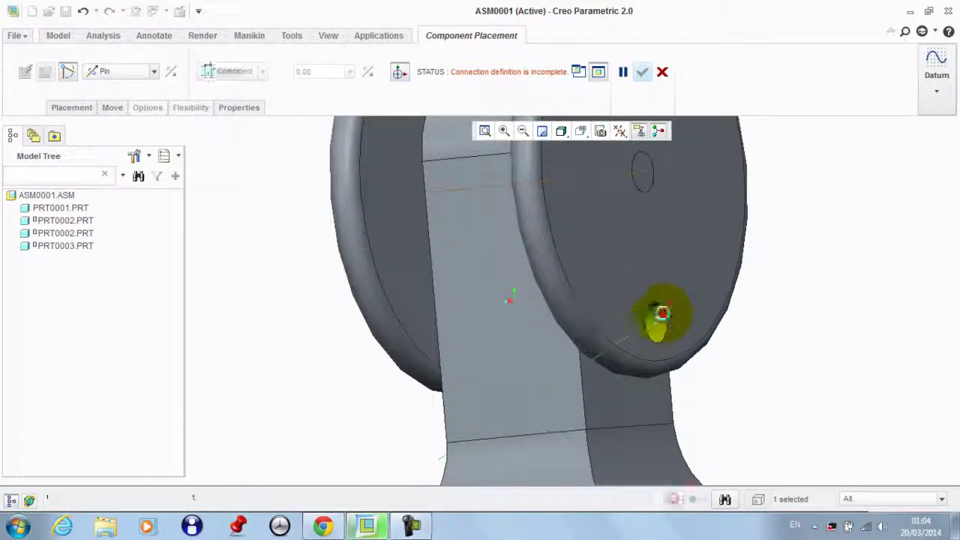
pyautogui.click(662, 313)
pyautogui.scroll(-2, 661, 313)
# Make the pin's end face flush with the disc face and complete the placement.
pyautogui.moveTo(369, 333); pyautogui.dragTo(405, 346, button='middle')
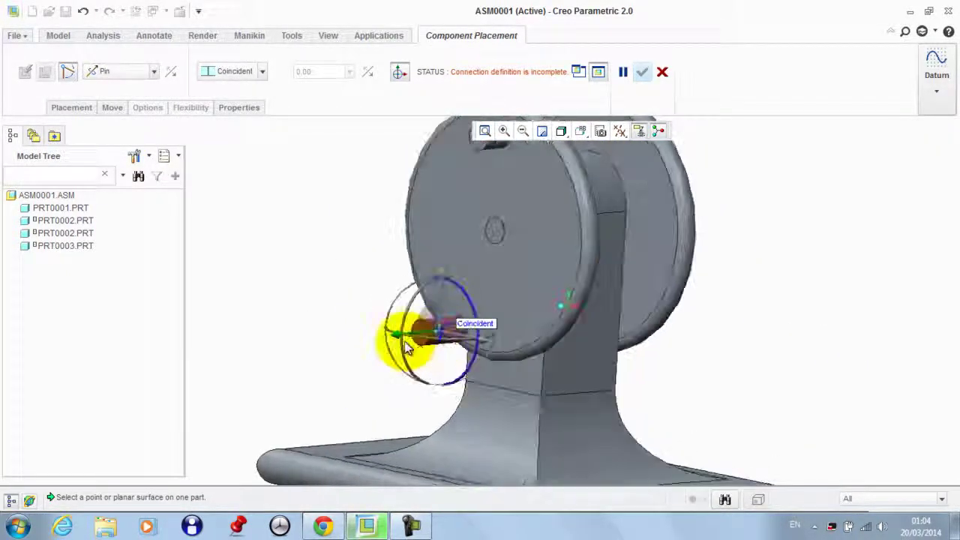
pyautogui.scroll(2, 405, 346)
pyautogui.scroll(-1, 397, 350)
pyautogui.click(415, 328)
pyautogui.moveTo(772, 349); pyautogui.dragTo(697, 304, button='middle')
pyautogui.click(698, 297)
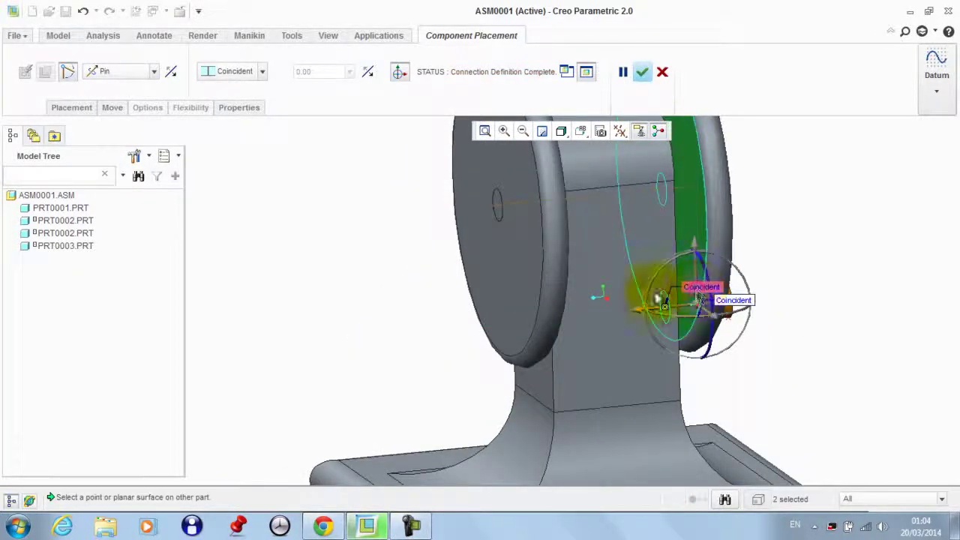
pyautogui.moveTo(368, 302); pyautogui.dragTo(800, 318, button='middle')
pyautogui.scroll(3, 832, 311)
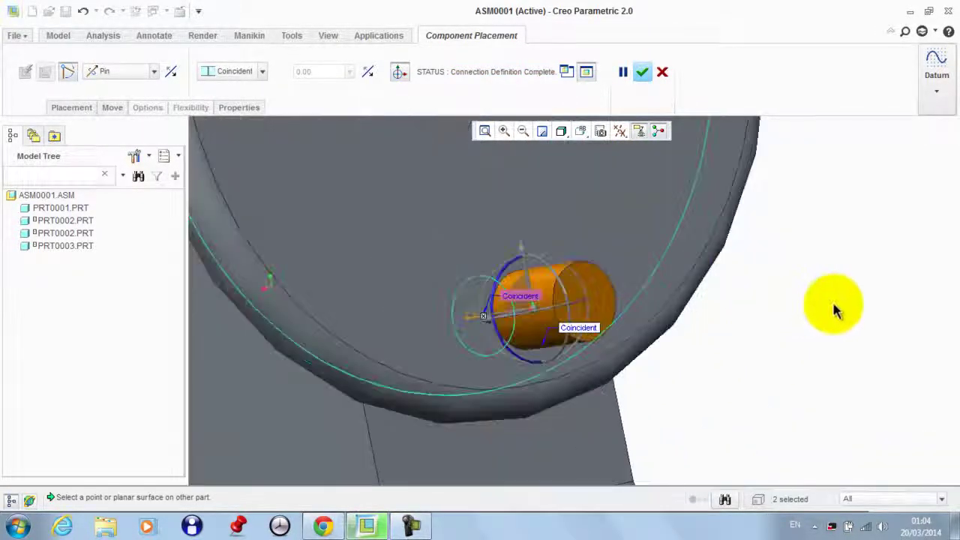
pyautogui.click(643, 72)
pyautogui.scroll(-5, 655, 292)
pyautogui.moveTo(716, 282); pyautogui.dragTo(771, 289, button='middle')
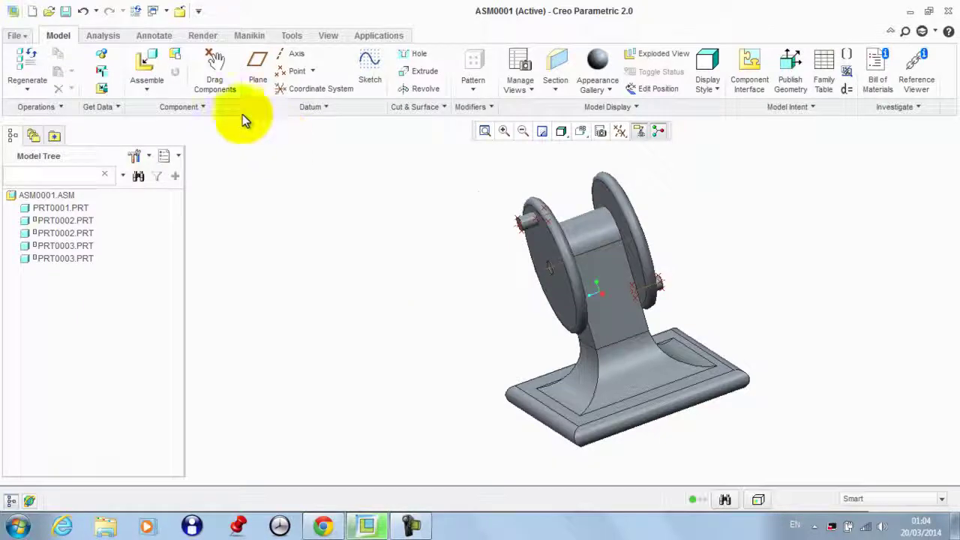
# Bring the pink lever part into the assembly for placement.
pyautogui.click(146, 66)
pyautogui.doubleClick(360, 203)
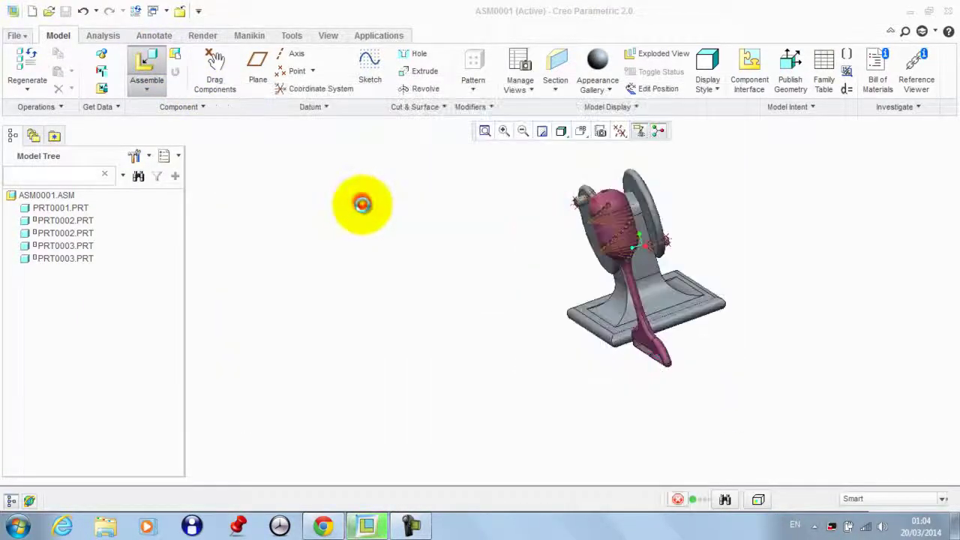
pyautogui.scroll(3, 465, 267)
pyautogui.moveTo(450, 272); pyautogui.dragTo(542, 256, button='middle')
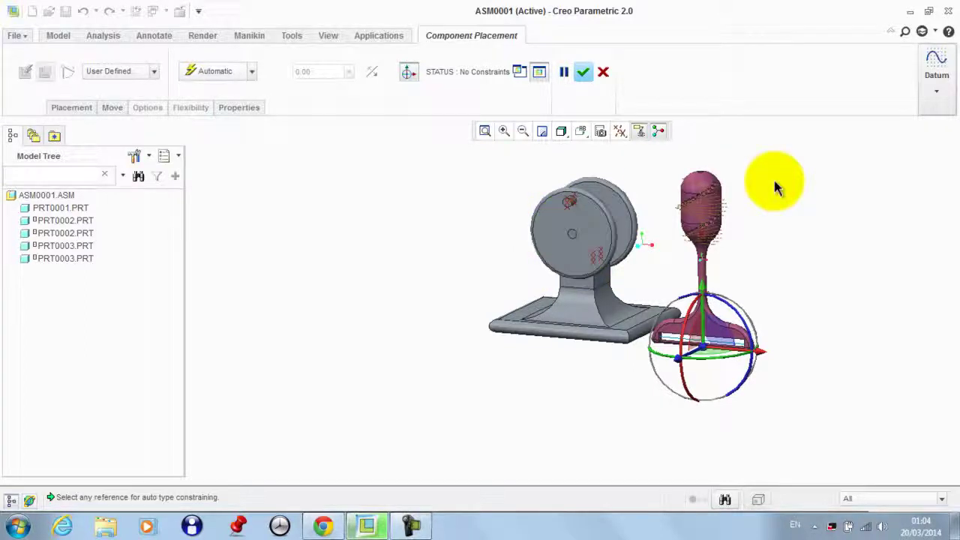
pyautogui.scroll(1, 776, 188)
# Hide all datum features with the Select All display filter, then show the connection type list.
pyautogui.click(619, 131)
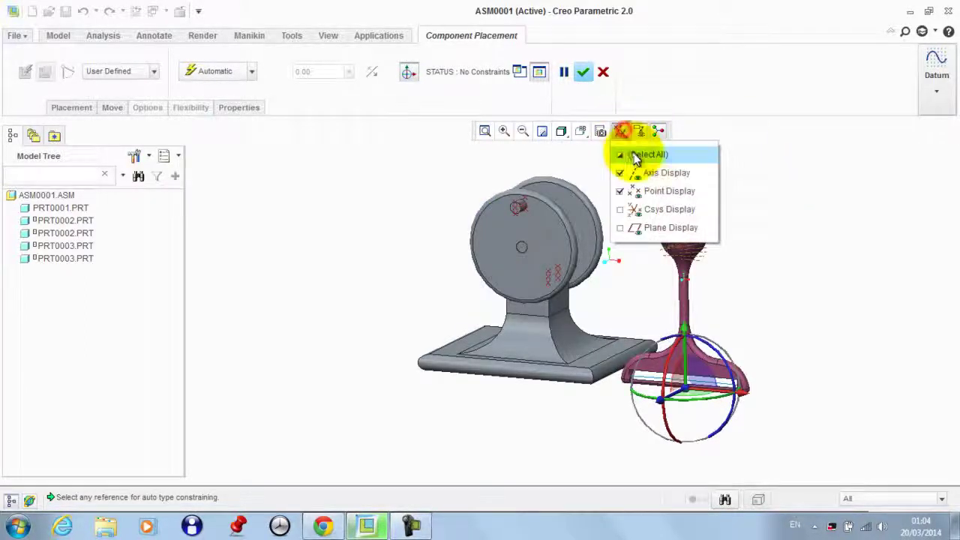
pyautogui.click(641, 156)
pyautogui.click(642, 156)
pyautogui.click(777, 176)
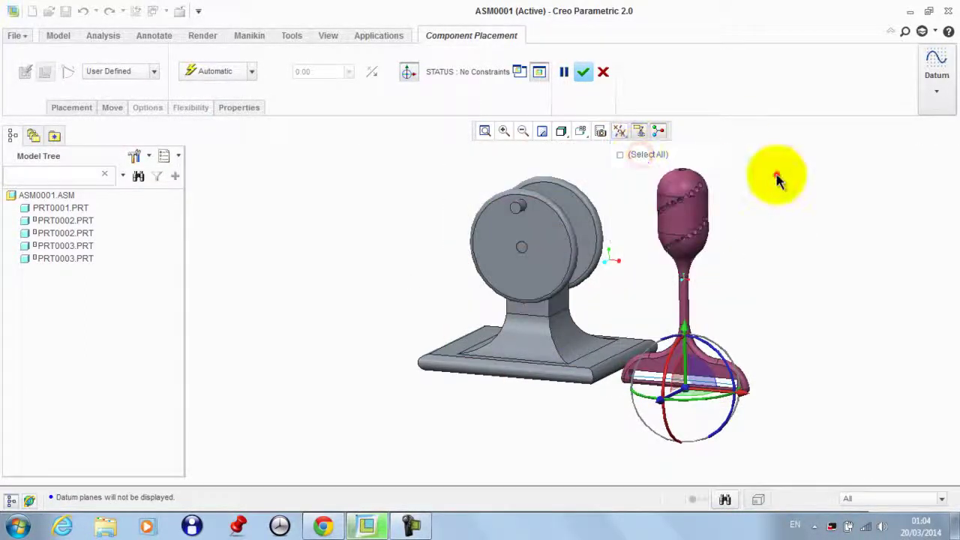
pyautogui.click(121, 70)
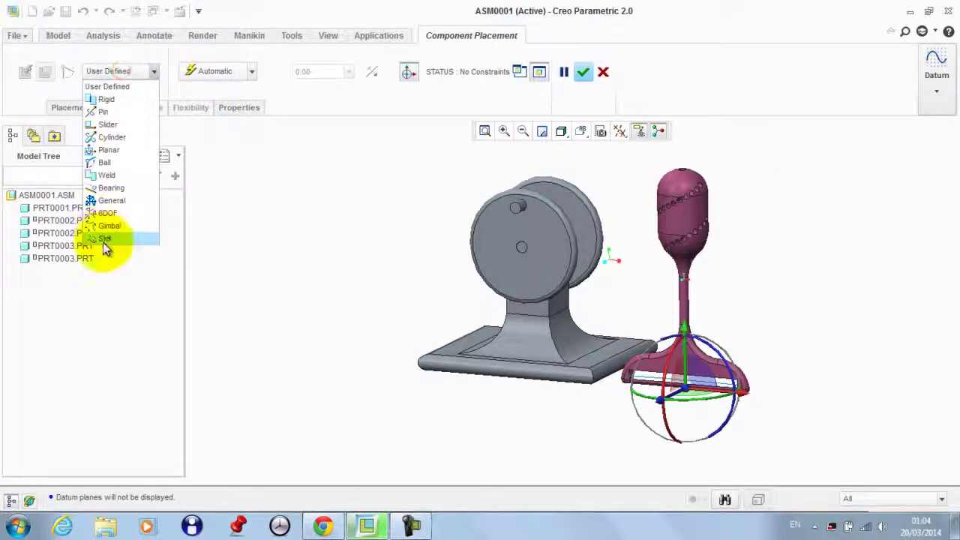
pyautogui.click(293, 297)
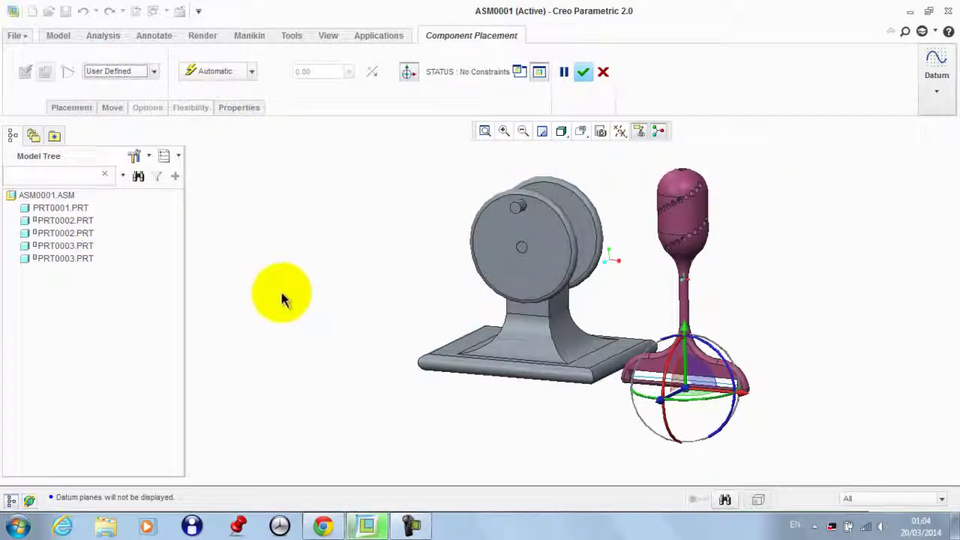
pyautogui.click(112, 72)
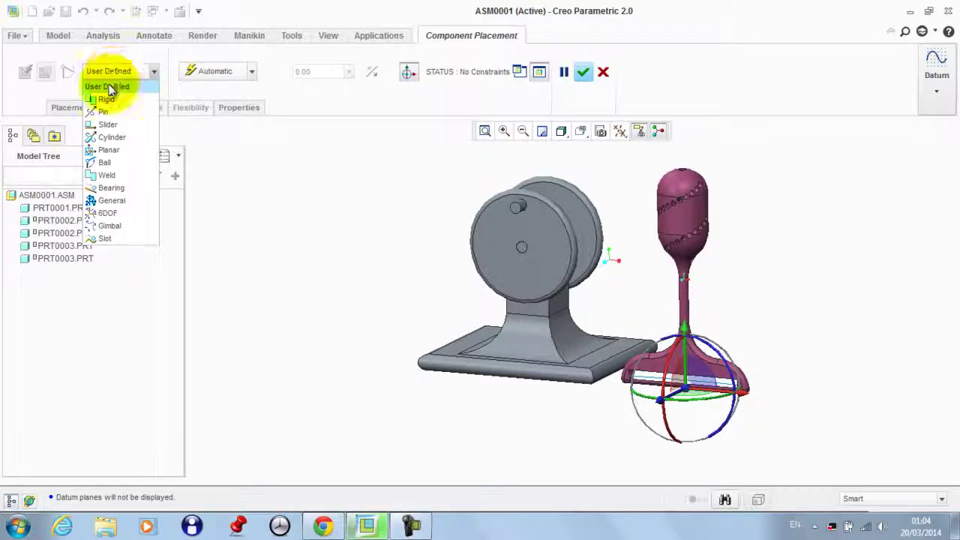
# Give lever PRT0004 a coincident Planar connection to the bracket face, then add a new connection set.
pyautogui.click(117, 150)
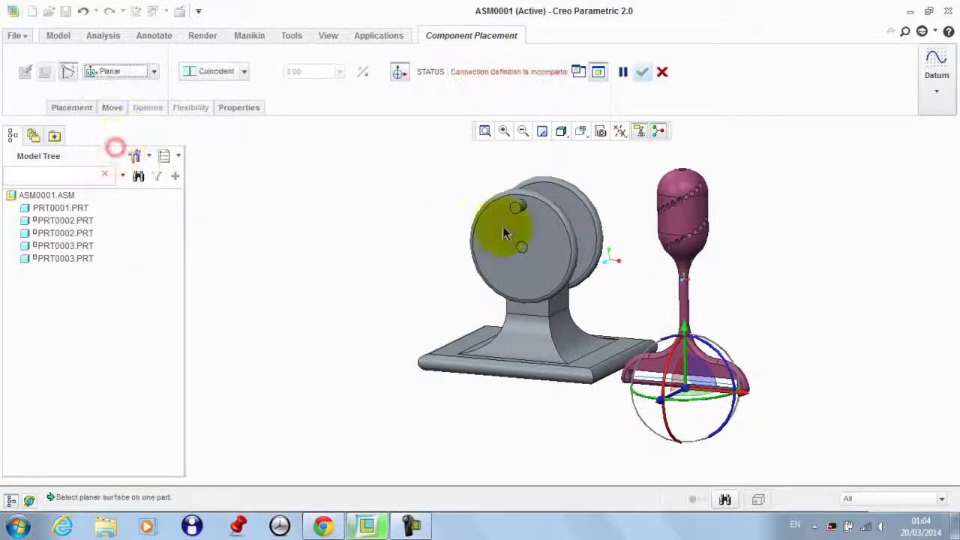
pyautogui.scroll(-3, 504, 214)
pyautogui.scroll(5, 480, 214)
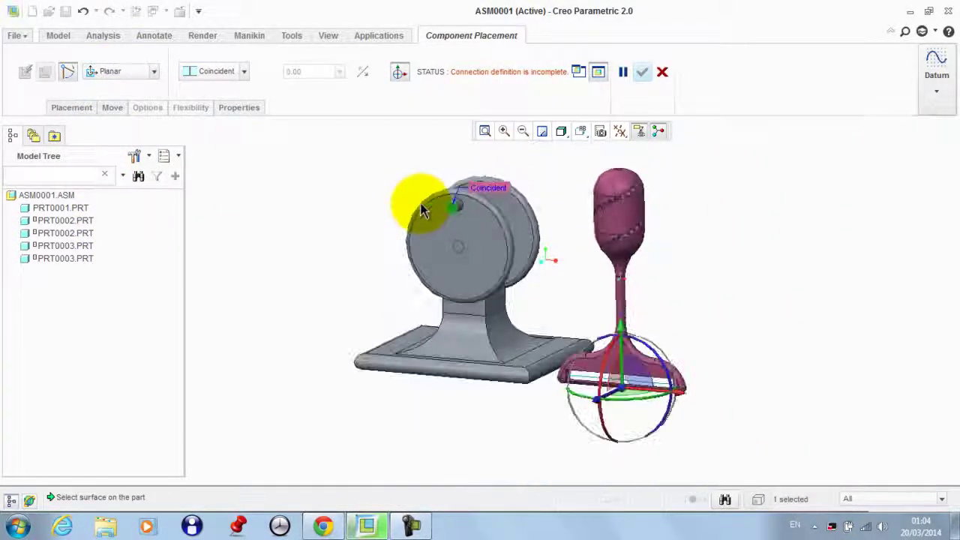
pyautogui.scroll(-5, 621, 379)
pyautogui.moveTo(678, 394); pyautogui.dragTo(659, 393, button='middle')
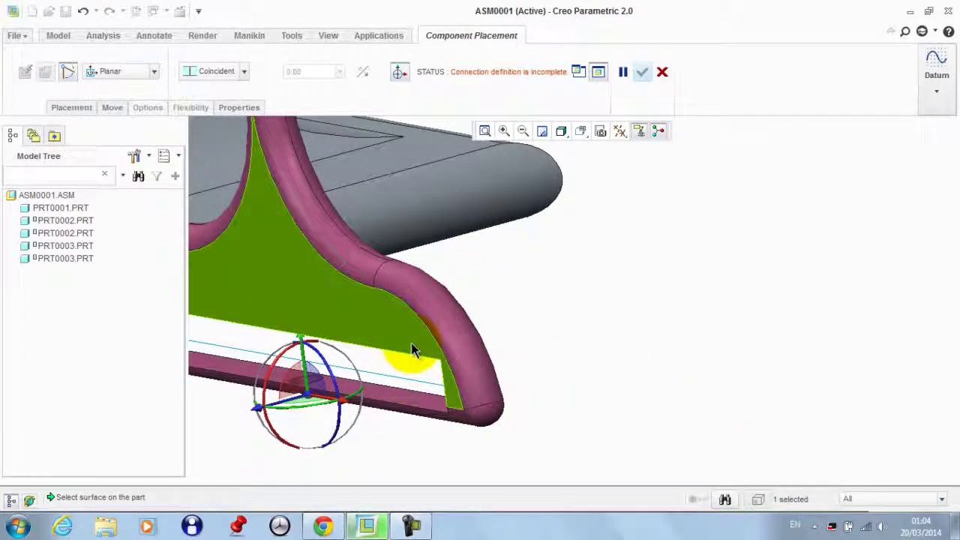
pyautogui.moveTo(411, 348); pyautogui.dragTo(609, 307, button='middle')
pyautogui.click(609, 307)
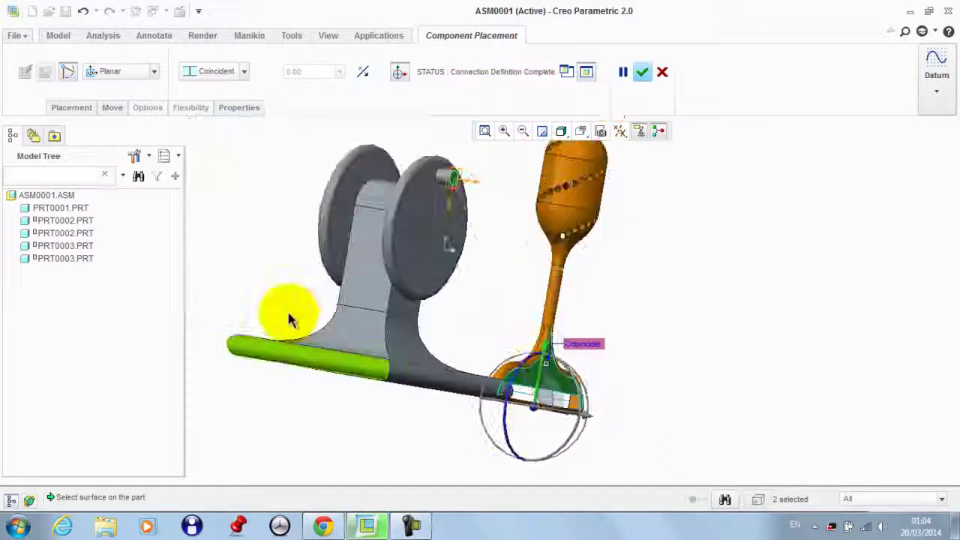
pyautogui.click(72, 107)
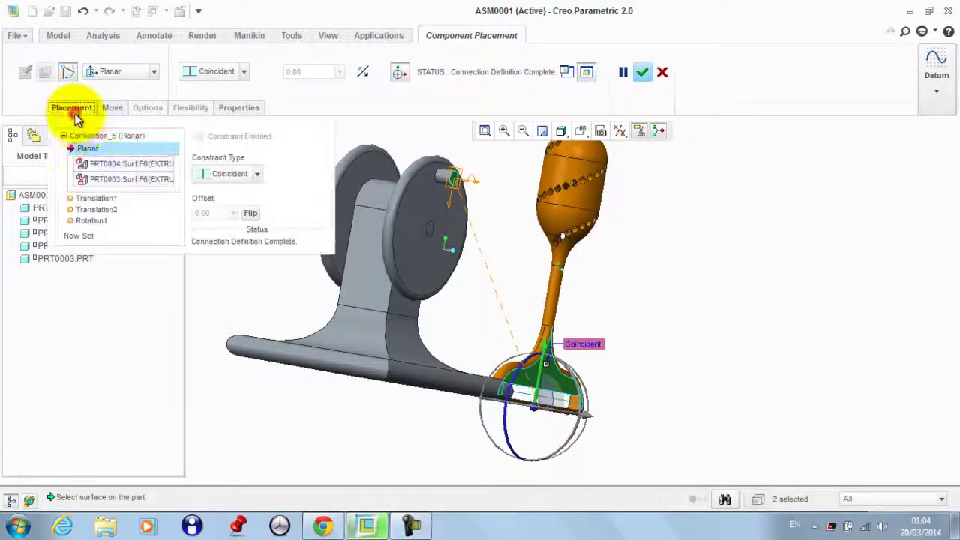
pyautogui.click(81, 235)
pyautogui.click(128, 71)
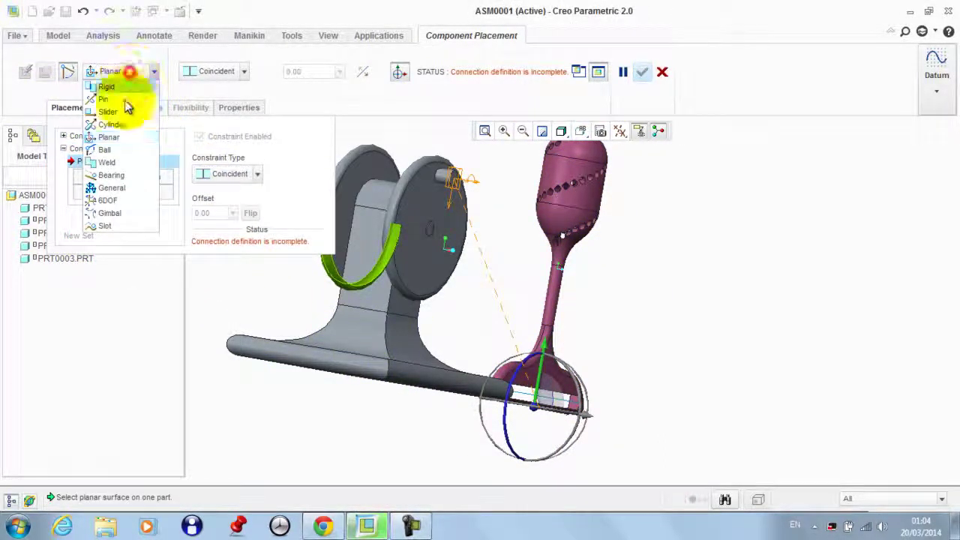
# Make the new set a Slot connection using the lever's slot edge and the pin's datum point.
pyautogui.click(111, 228)
pyautogui.scroll(-3, 660, 330)
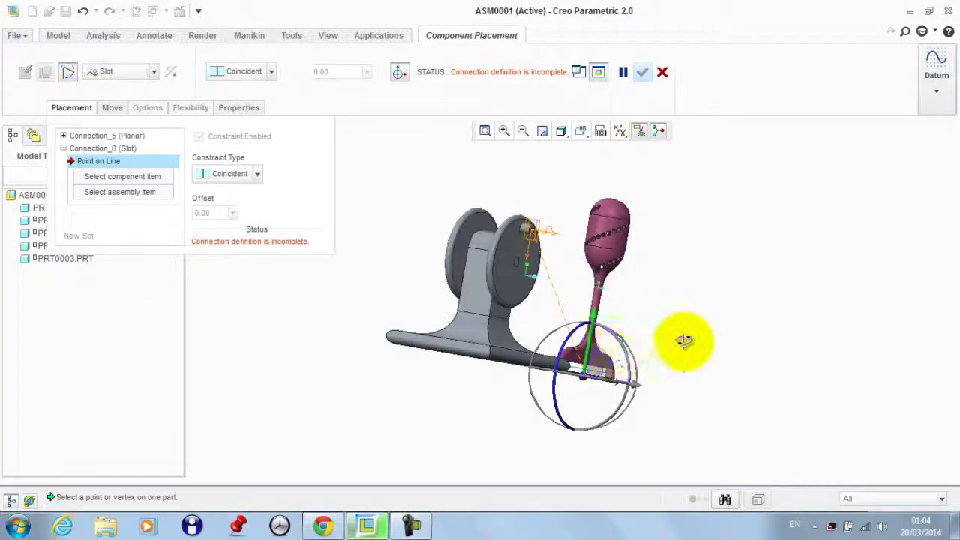
pyautogui.scroll(5, 623, 381)
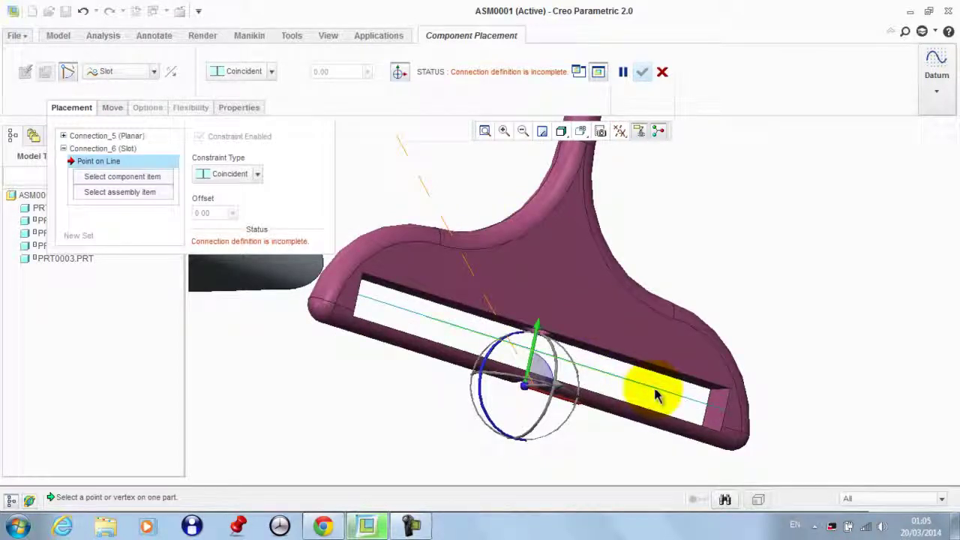
pyautogui.click(412, 318)
pyautogui.scroll(-4, 720, 343)
pyautogui.scroll(-2, 588, 219)
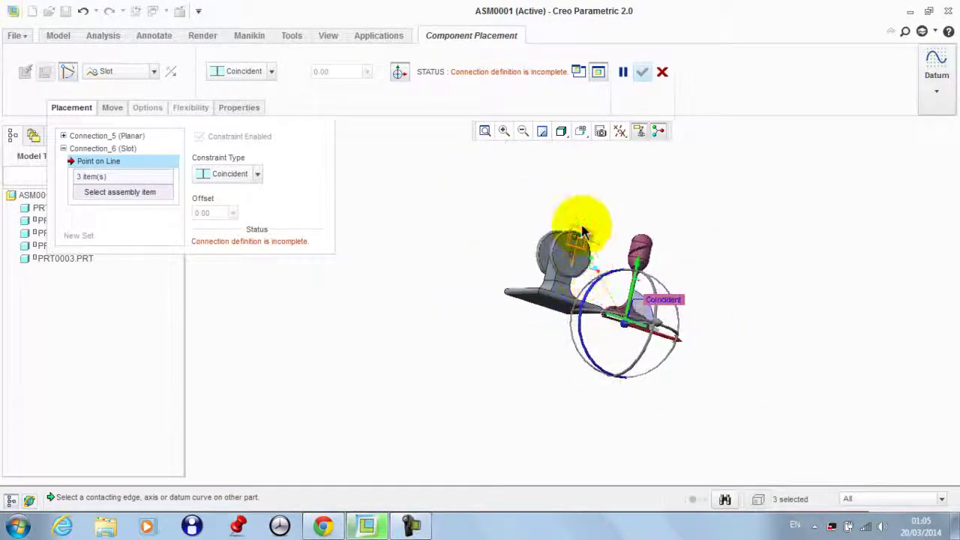
pyautogui.scroll(8, 576, 229)
pyautogui.click(619, 133)
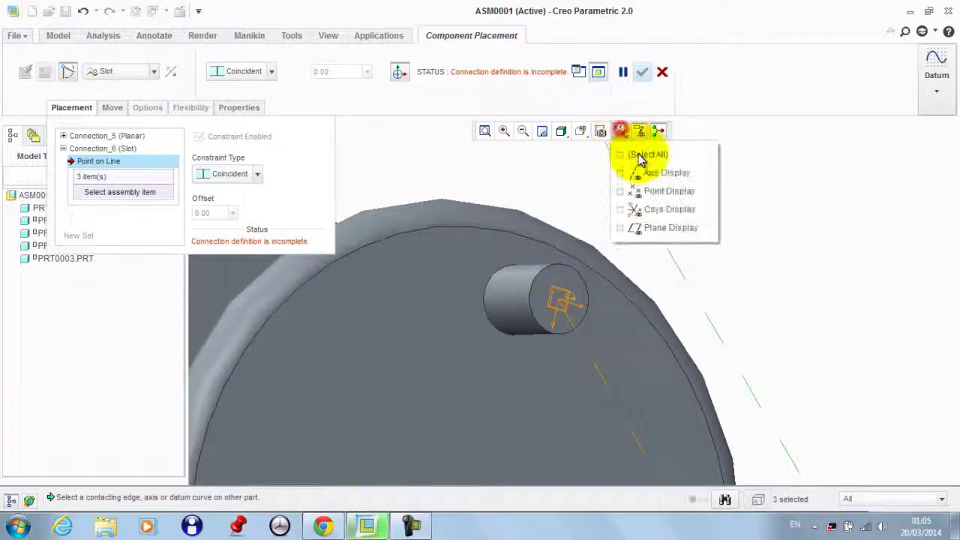
pyautogui.click(639, 190)
pyautogui.click(562, 202)
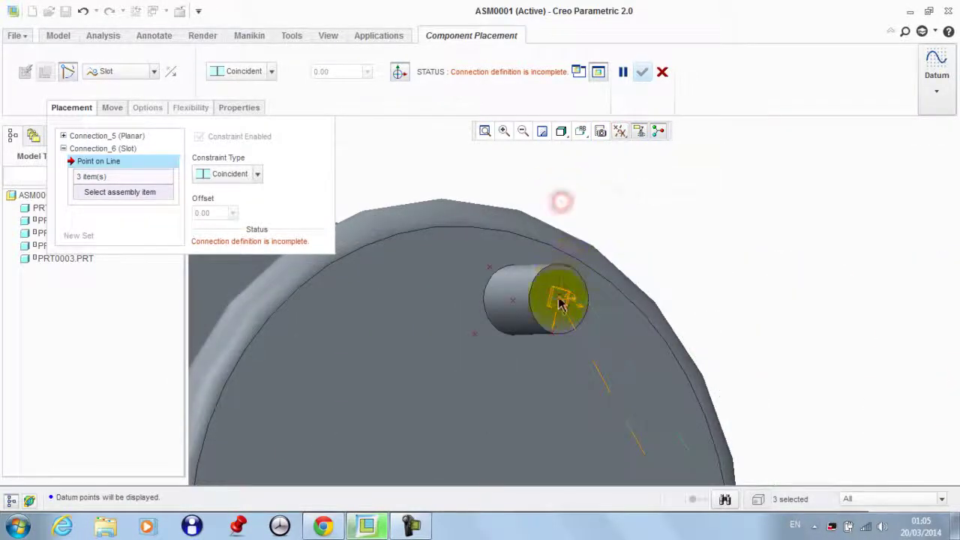
pyautogui.click(558, 304)
pyautogui.scroll(-6, 555, 300)
pyautogui.moveTo(521, 268); pyautogui.dragTo(486, 261, button='middle')
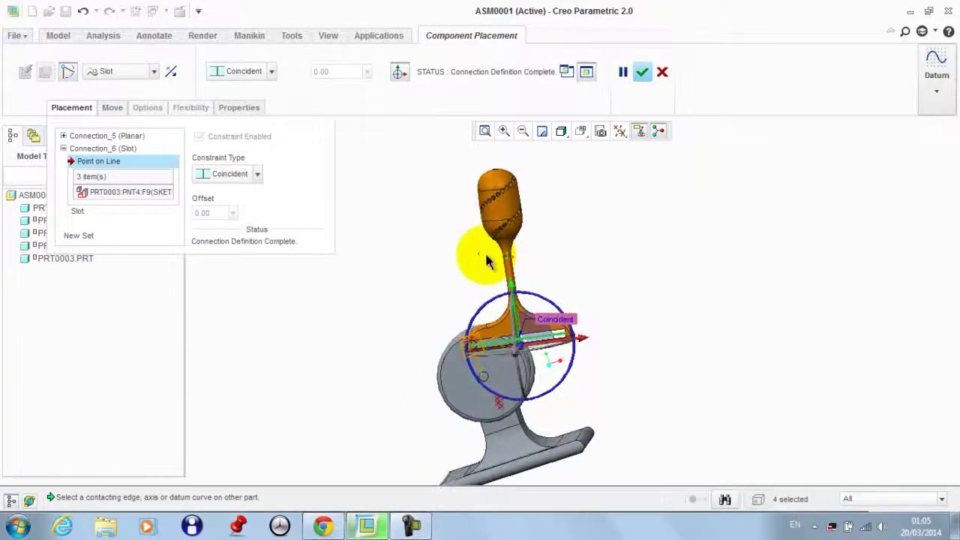
# Align the lever's RIGHT datum plane with ASM_RIGHT and finish placing the lever.
pyautogui.click(81, 236)
pyautogui.click(66, 72)
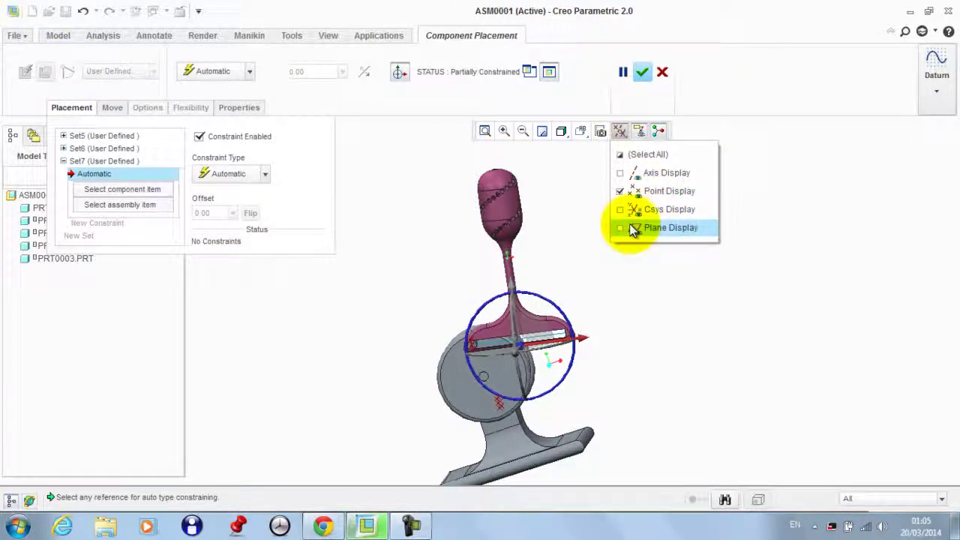
pyautogui.click(634, 229)
pyautogui.moveTo(595, 186); pyautogui.dragTo(632, 197, button='middle')
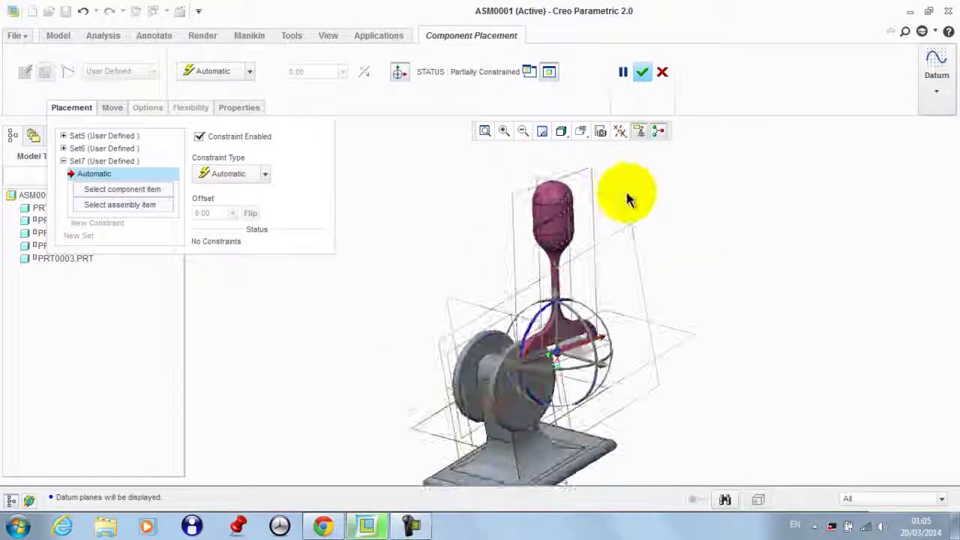
pyautogui.scroll(5, 563, 157)
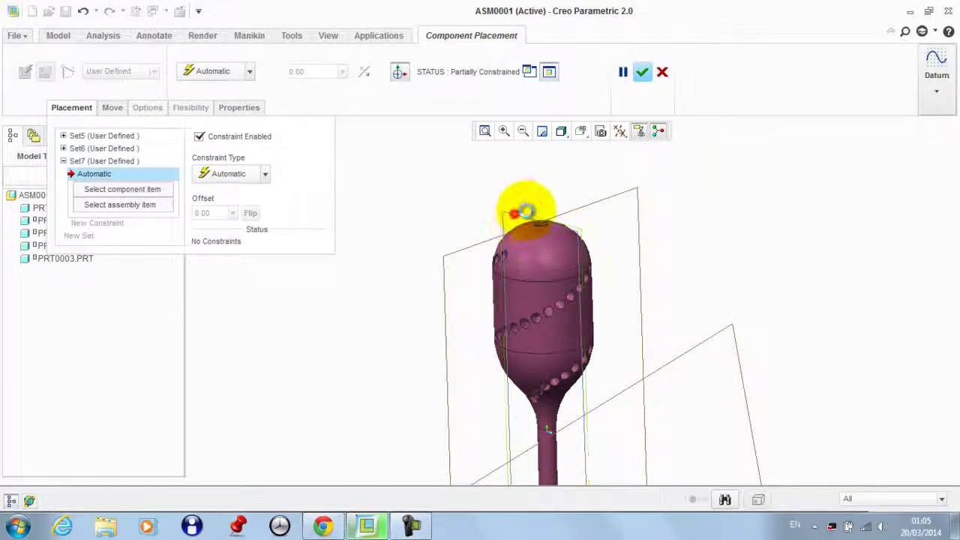
pyautogui.click(525, 213)
pyautogui.scroll(-4, 523, 219)
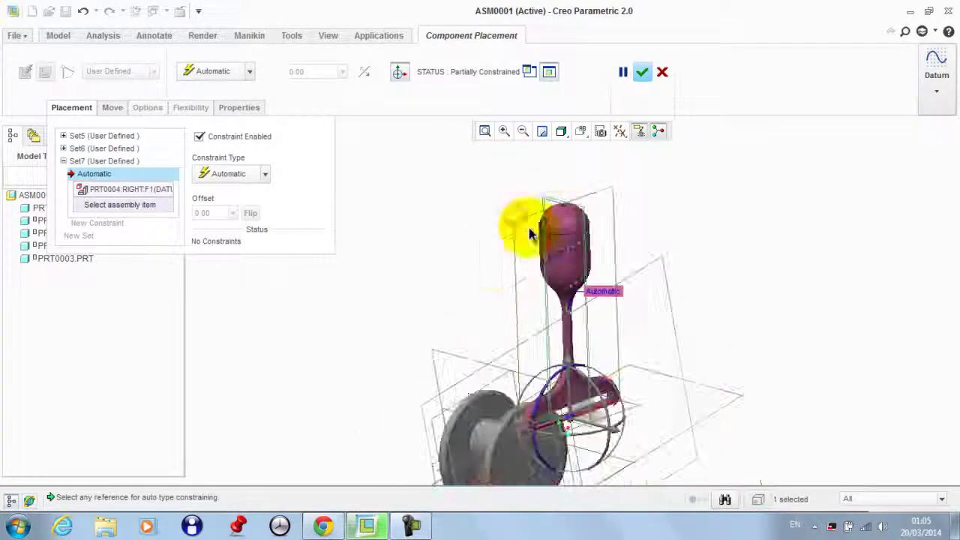
pyautogui.click(455, 362)
pyautogui.moveTo(413, 322); pyautogui.dragTo(373, 293, button='middle')
pyautogui.click(642, 72)
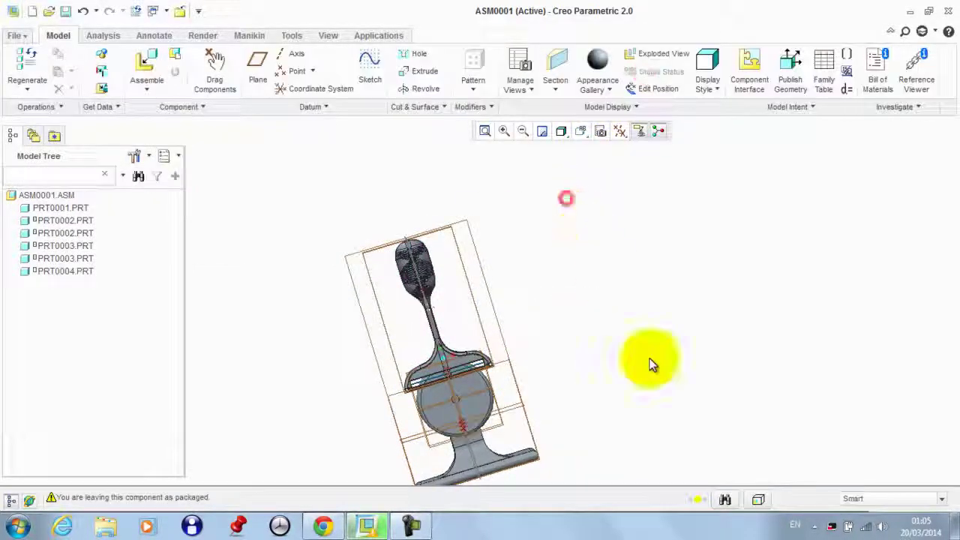
pyautogui.click(703, 501)
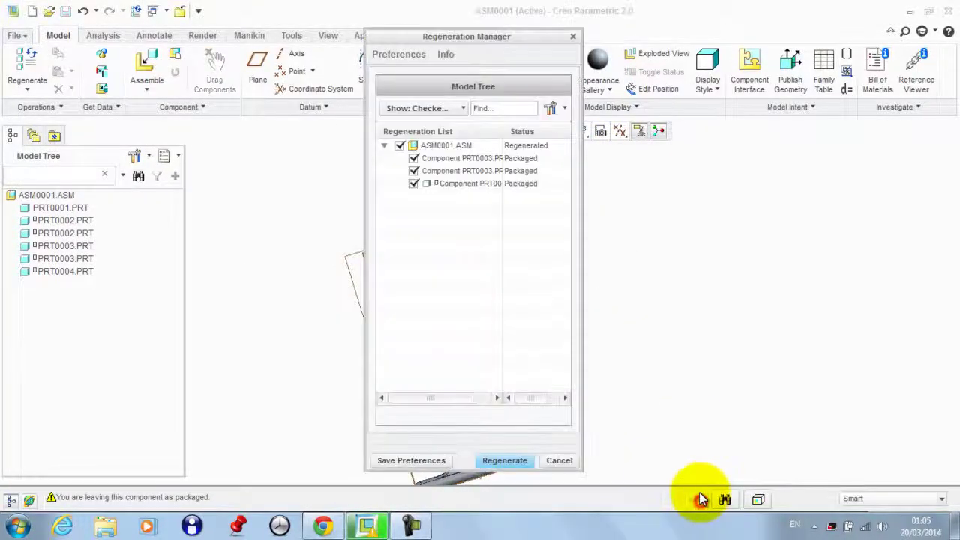
# Regenerate the assembly and hide all datum references.
pyautogui.click(505, 460)
pyautogui.moveTo(514, 456); pyautogui.dragTo(611, 218, button='middle')
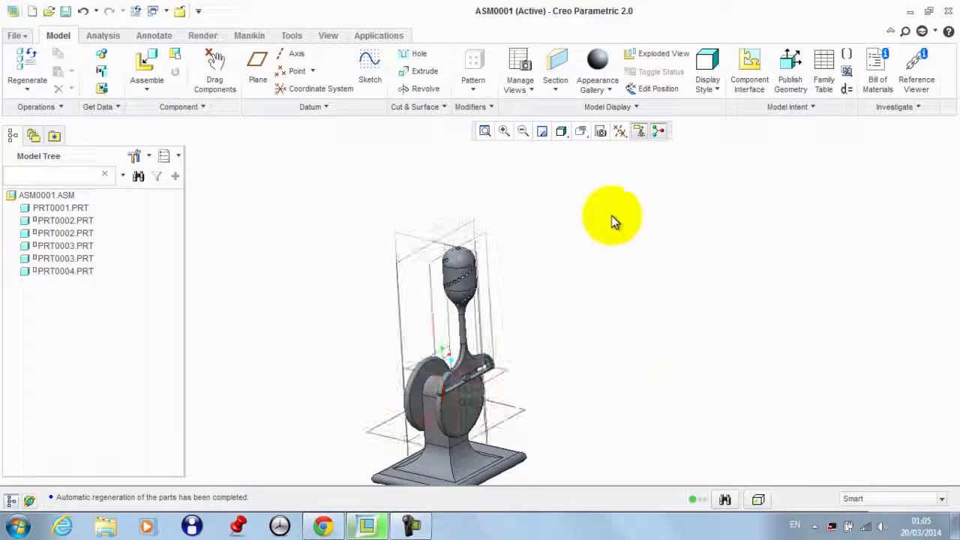
pyautogui.click(631, 155)
pyautogui.click(624, 135)
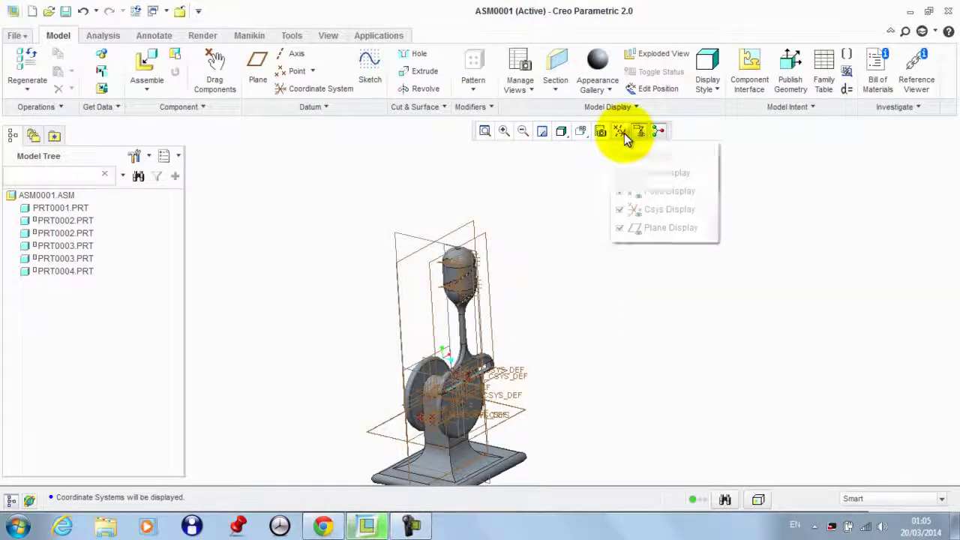
pyautogui.click(634, 155)
# Drag the lever to a new tilted position, then regenerate the assembly.
pyautogui.click(213, 71)
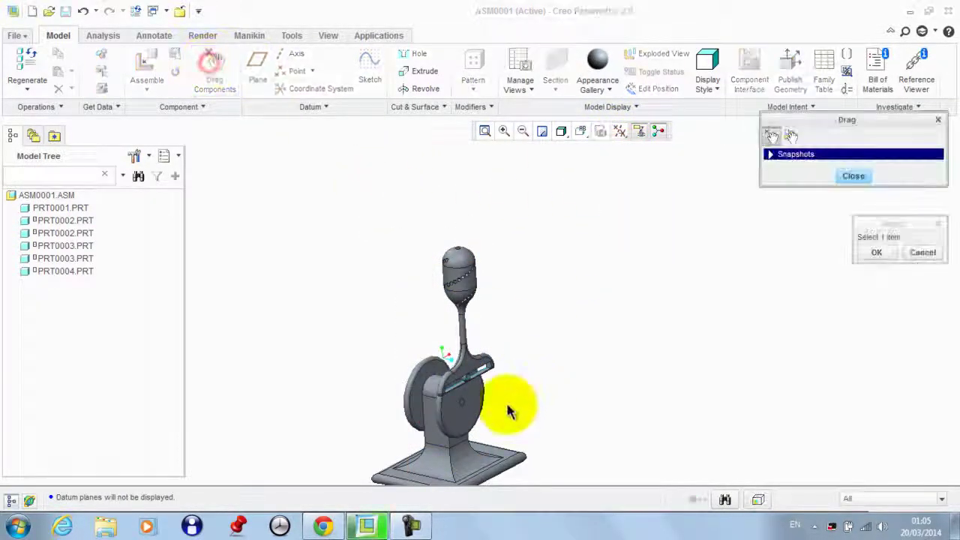
pyautogui.scroll(3, 450, 431)
pyautogui.click(446, 375)
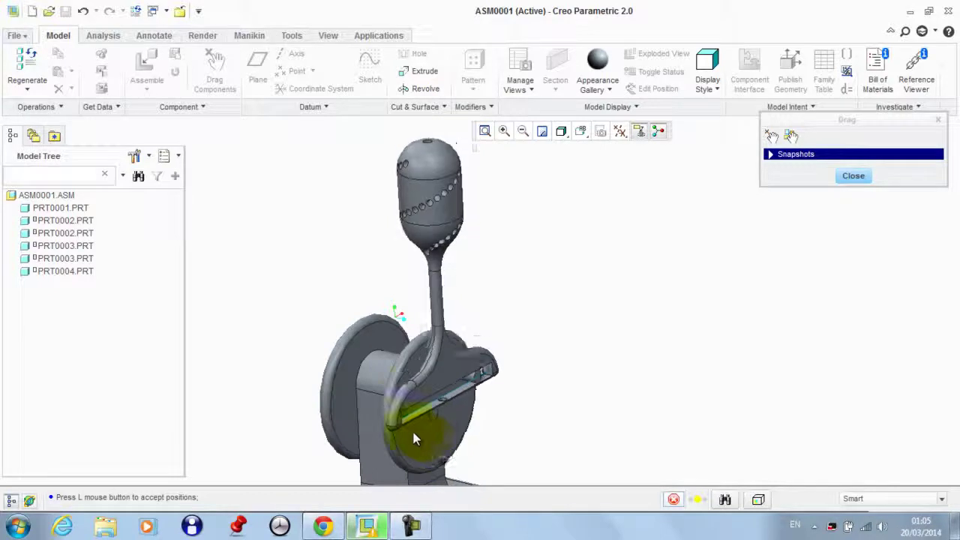
pyautogui.click(431, 356)
pyautogui.click(853, 176)
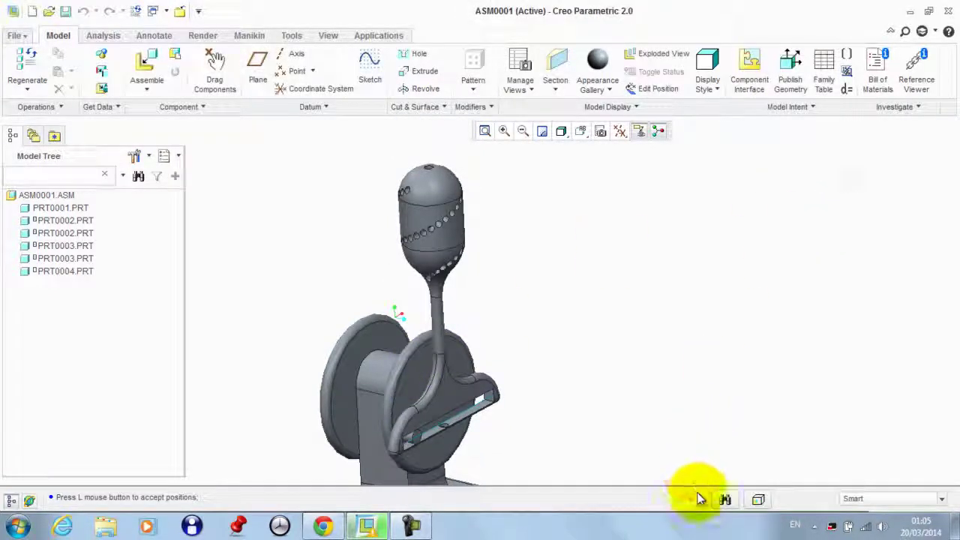
pyautogui.click(697, 496)
pyautogui.click(529, 463)
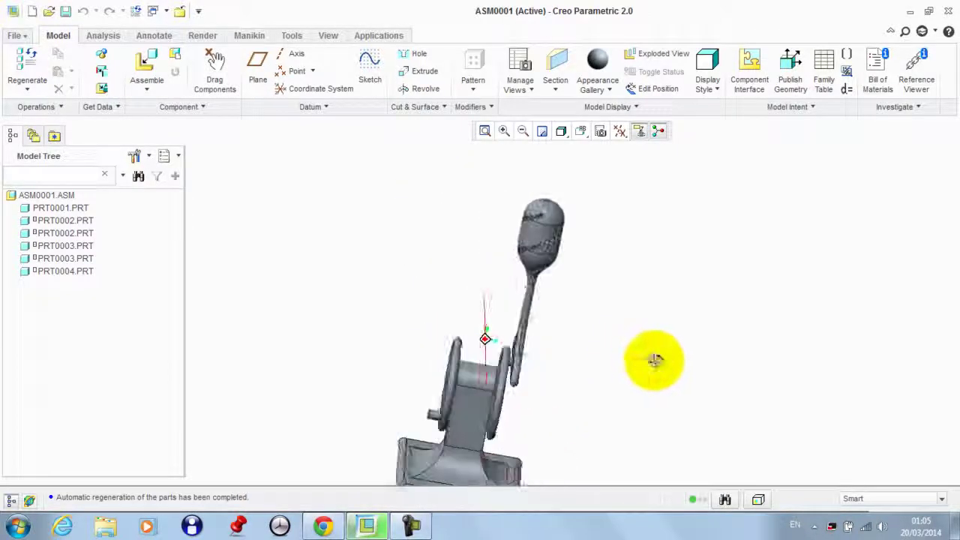
# Insert prt0004.prt into the assembly and orient the new lever for placement.
pyautogui.click(147, 75)
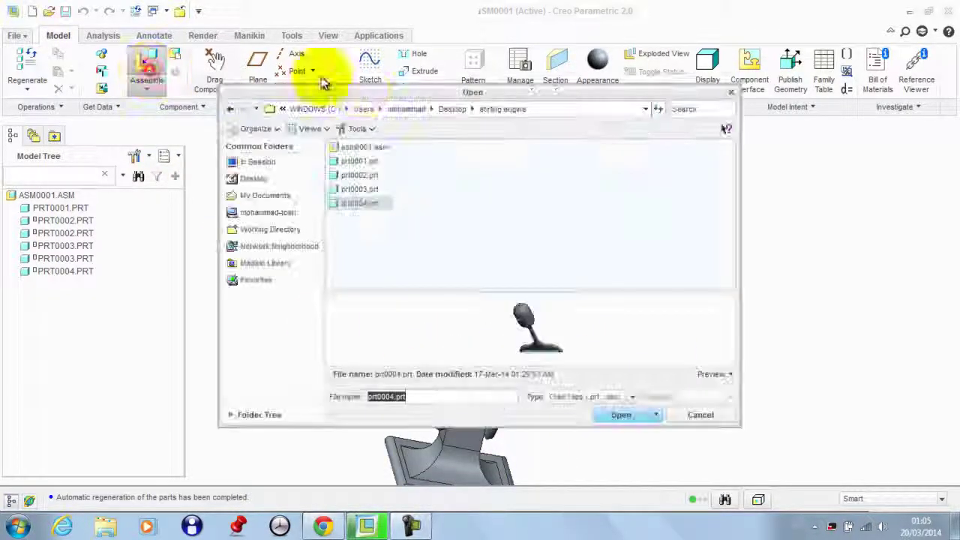
pyautogui.doubleClick(348, 203)
pyautogui.moveTo(435, 230); pyautogui.dragTo(463, 232, button='middle')
pyautogui.scroll(5, 400, 431)
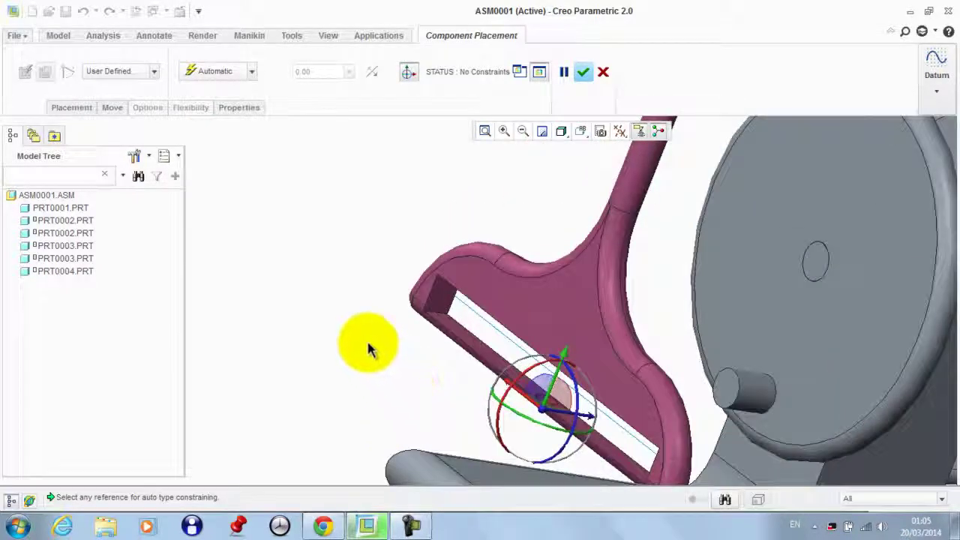
pyautogui.scroll(-3, 368, 342)
pyautogui.moveTo(437, 397); pyautogui.dragTo(440, 289)
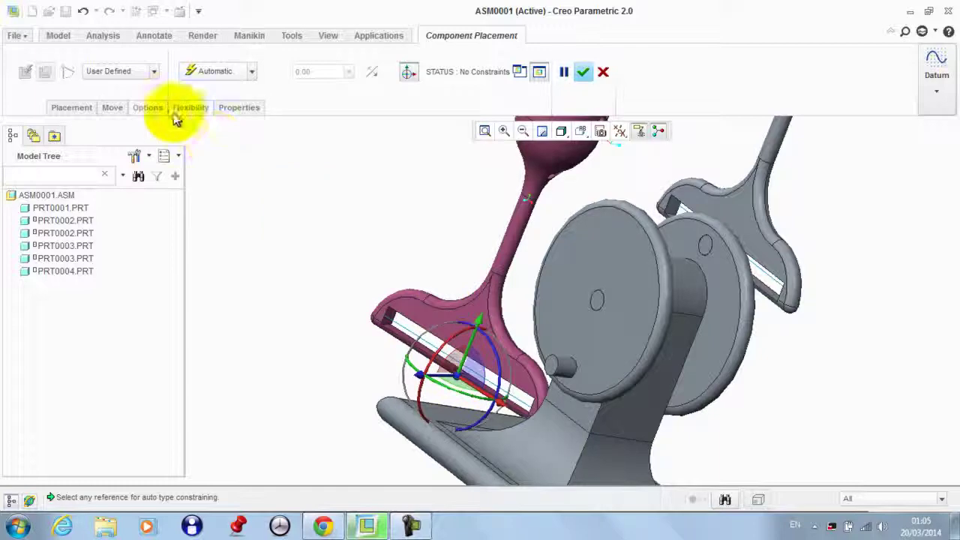
# Join the lever's flat face to the pin end face with a Planar connection.
pyautogui.click(132, 72)
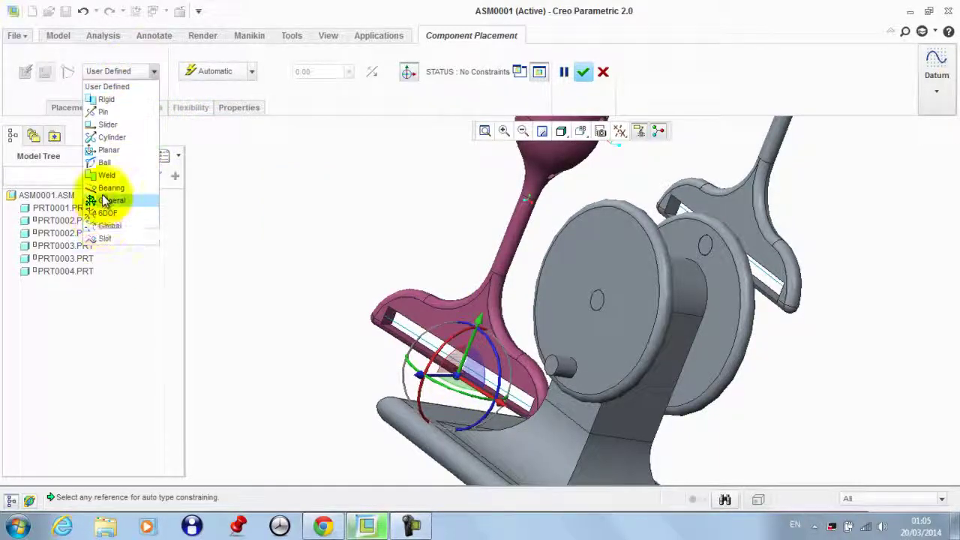
pyautogui.click(109, 150)
pyautogui.click(446, 323)
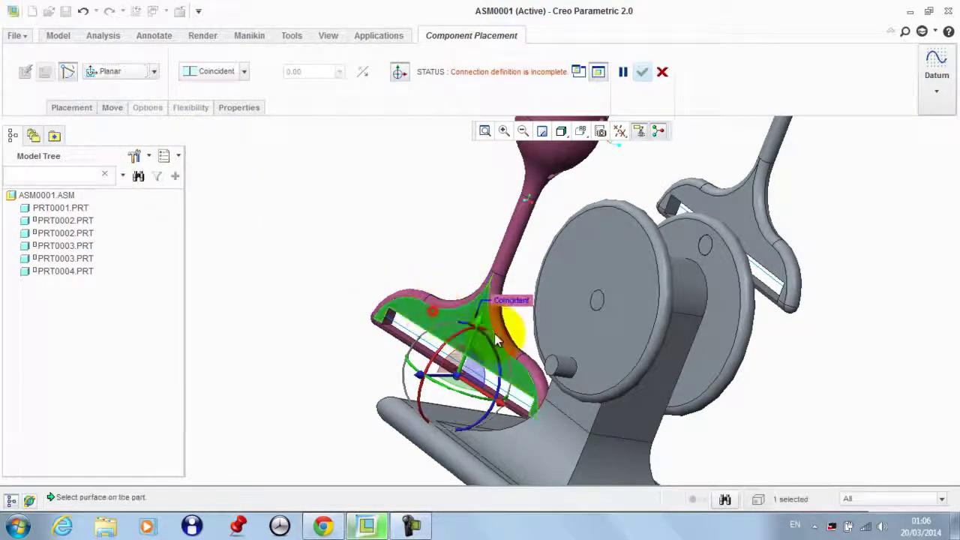
pyautogui.moveTo(450, 326); pyautogui.dragTo(579, 367, button='middle')
pyautogui.click(587, 387)
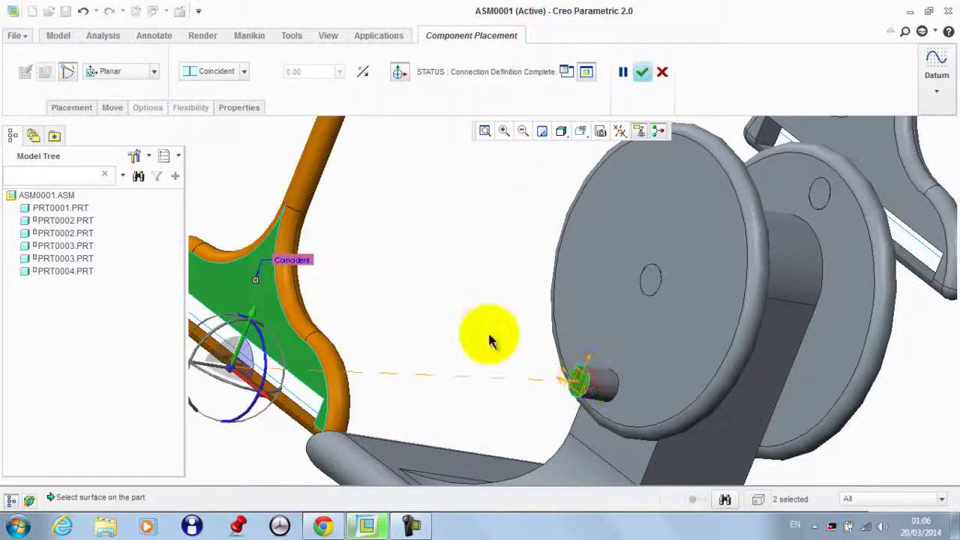
pyautogui.click(71, 107)
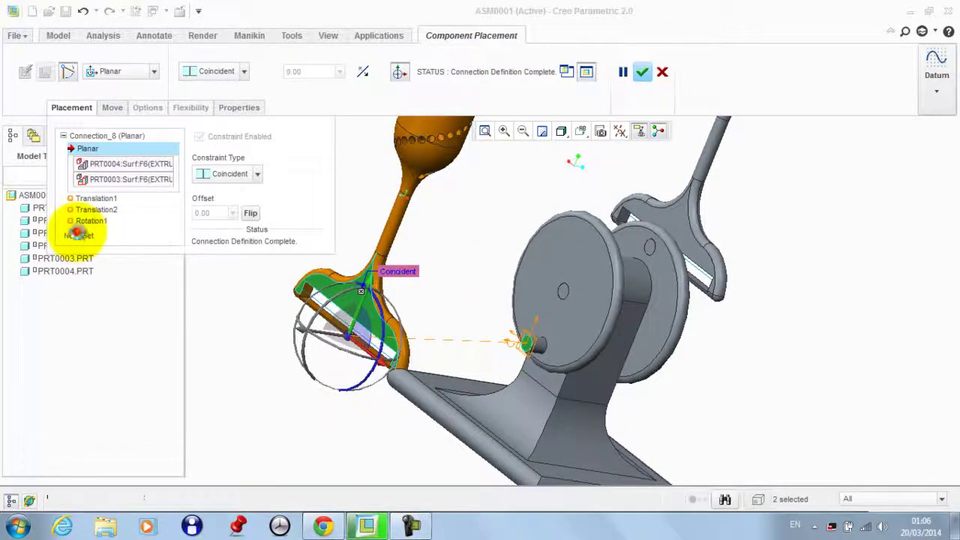
# Add a second connection set of type Slot and reset its lever edge references.
pyautogui.click(78, 234)
pyautogui.click(102, 72)
pyautogui.click(99, 219)
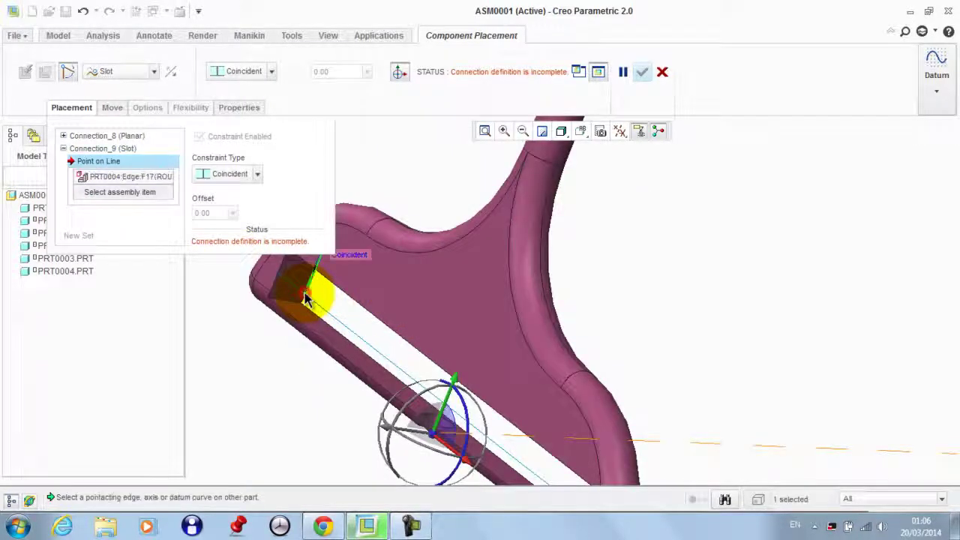
pyautogui.click(319, 305)
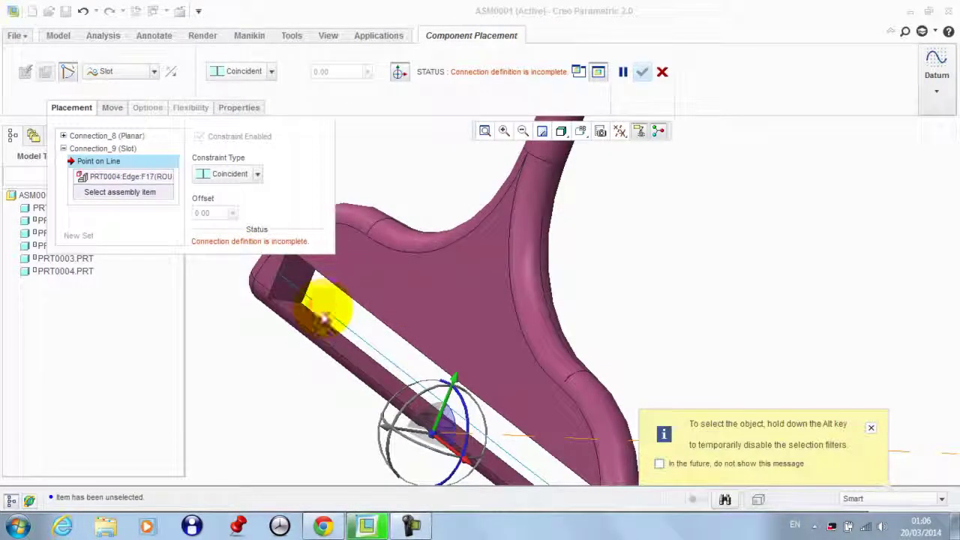
pyautogui.click(873, 429)
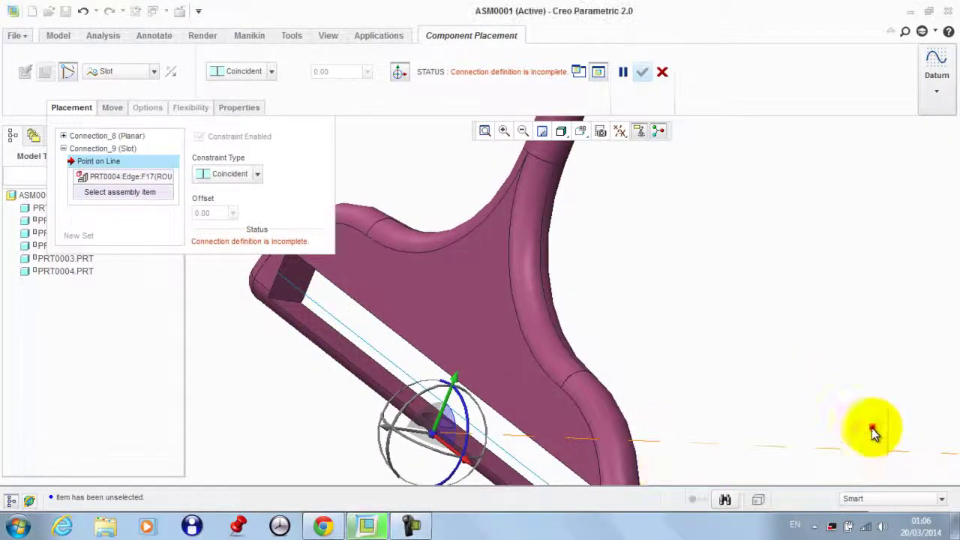
pyautogui.click(511, 456)
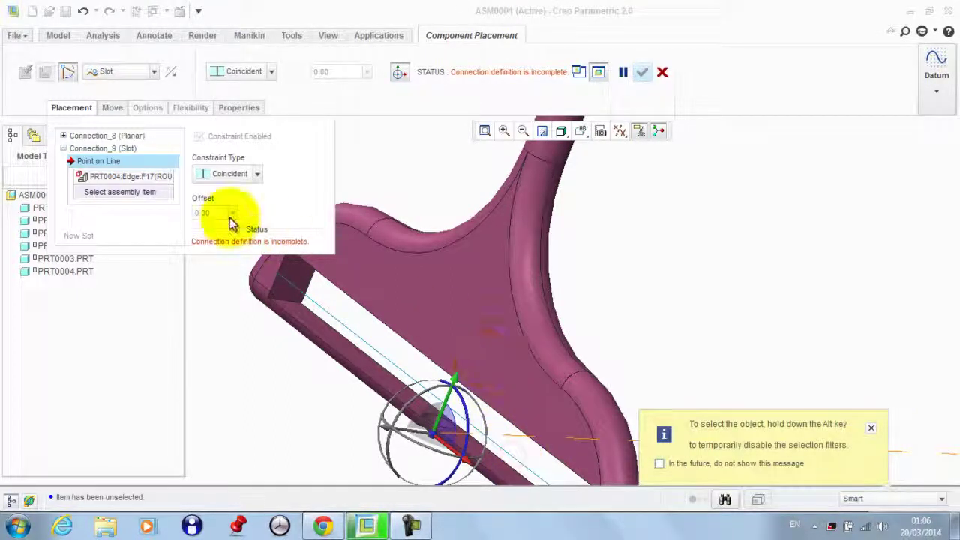
pyautogui.scroll(3, 417, 178)
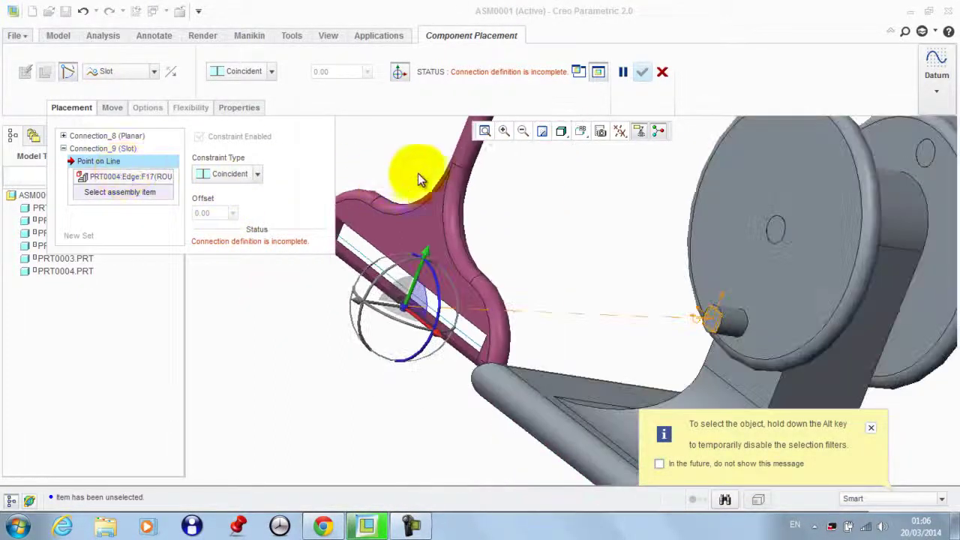
pyautogui.click(150, 185)
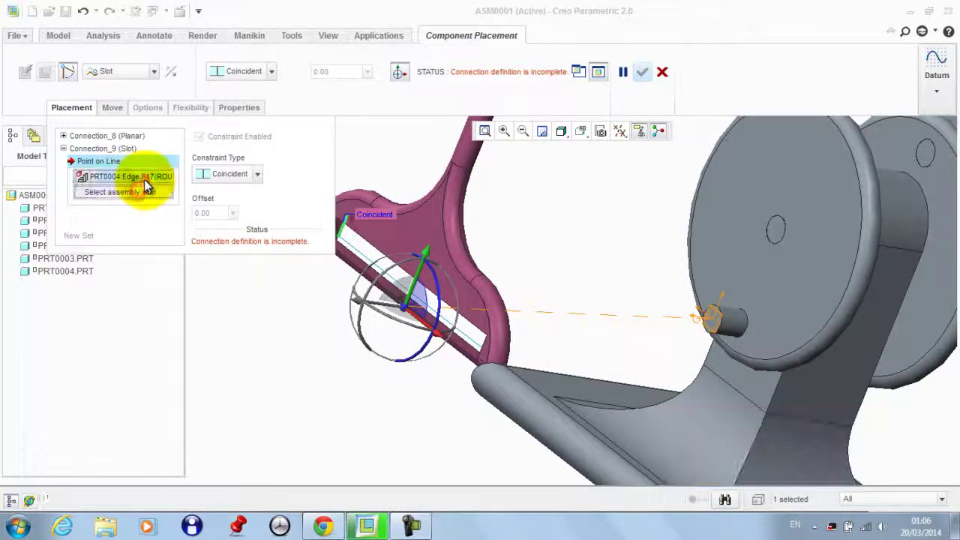
pyautogui.click(146, 180)
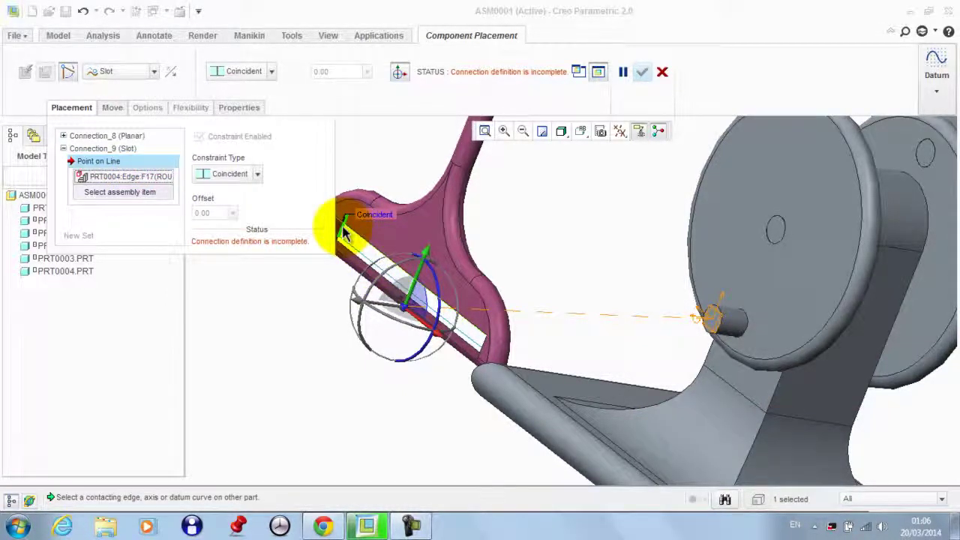
pyautogui.rightClick(500, 214)
pyautogui.click(529, 292)
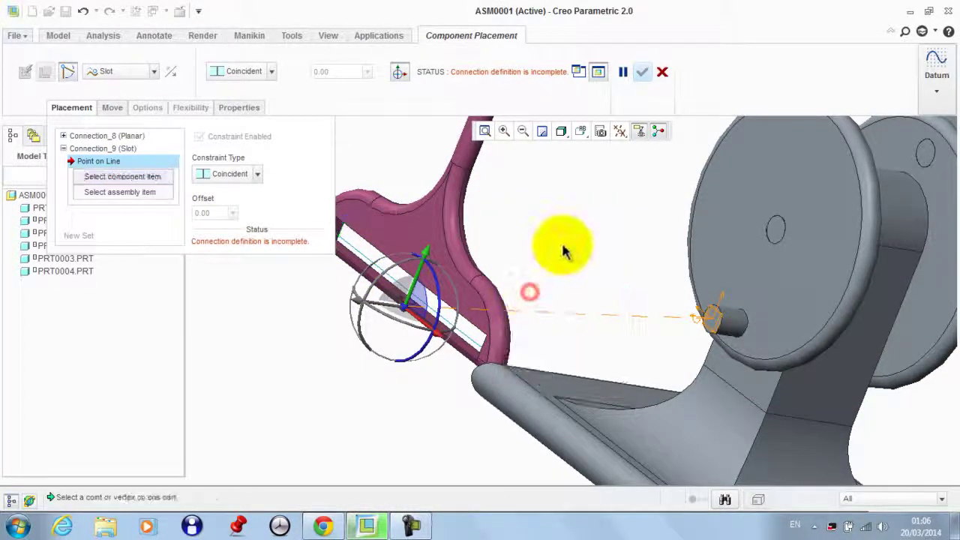
# Pick the slot edge curves and the pin's datum point PNT4 to complete the Slot connection.
pyautogui.scroll(2, 428, 257)
pyautogui.click(382, 262)
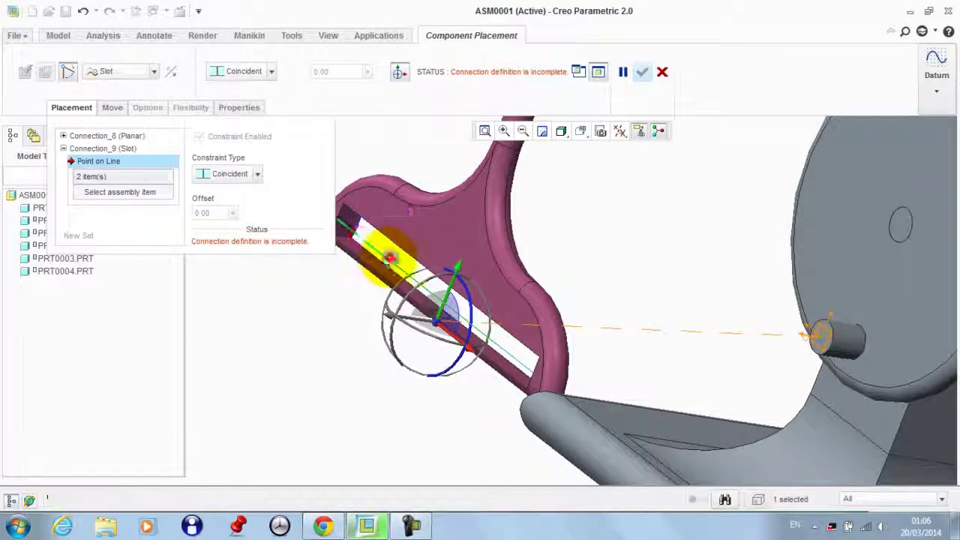
pyautogui.click(486, 331)
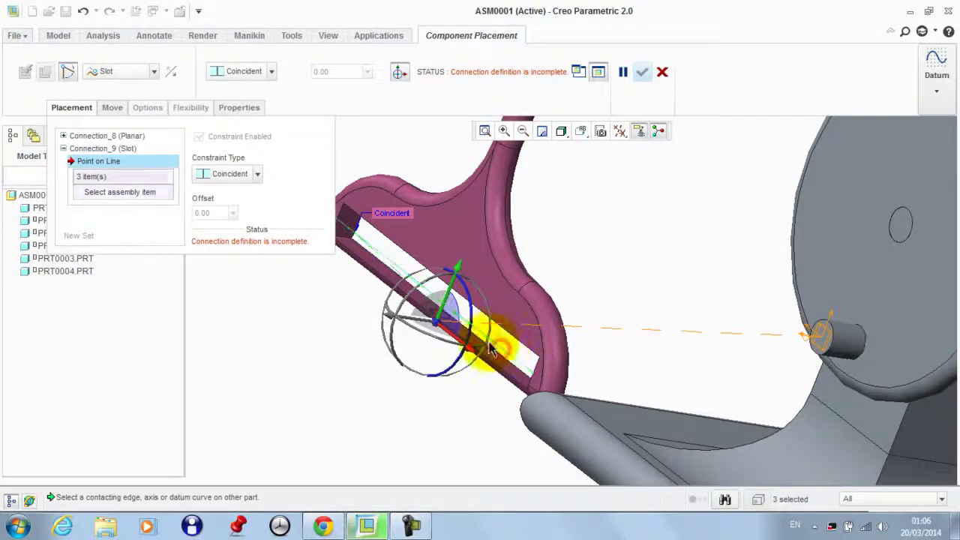
pyautogui.scroll(-2, 501, 353)
pyautogui.scroll(4, 708, 337)
pyautogui.click(617, 132)
pyautogui.click(657, 192)
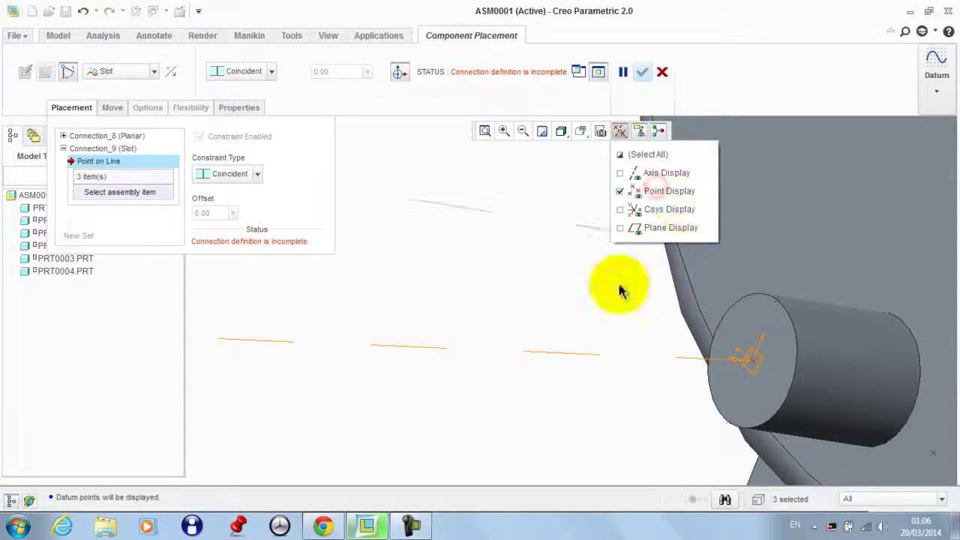
pyautogui.click(754, 366)
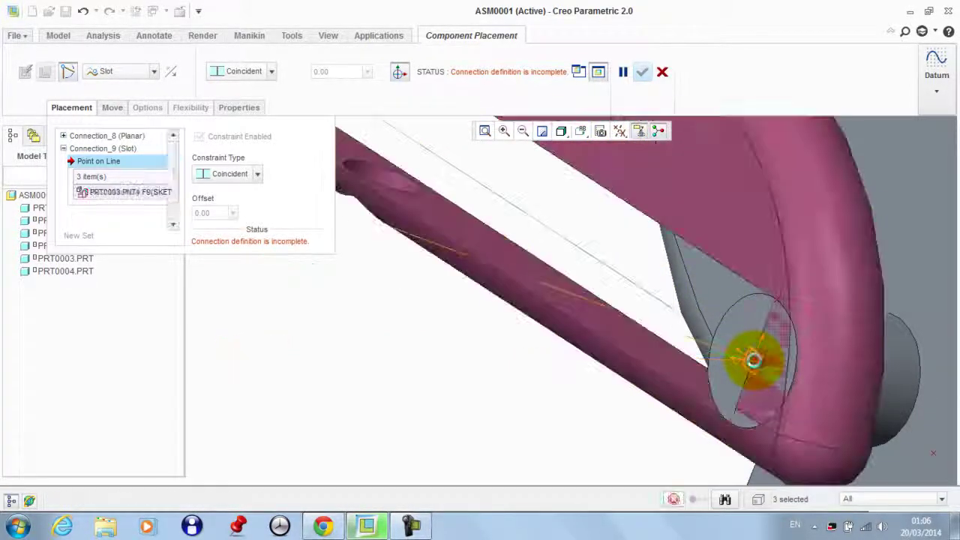
pyautogui.hotkey('ctrl', 'd')
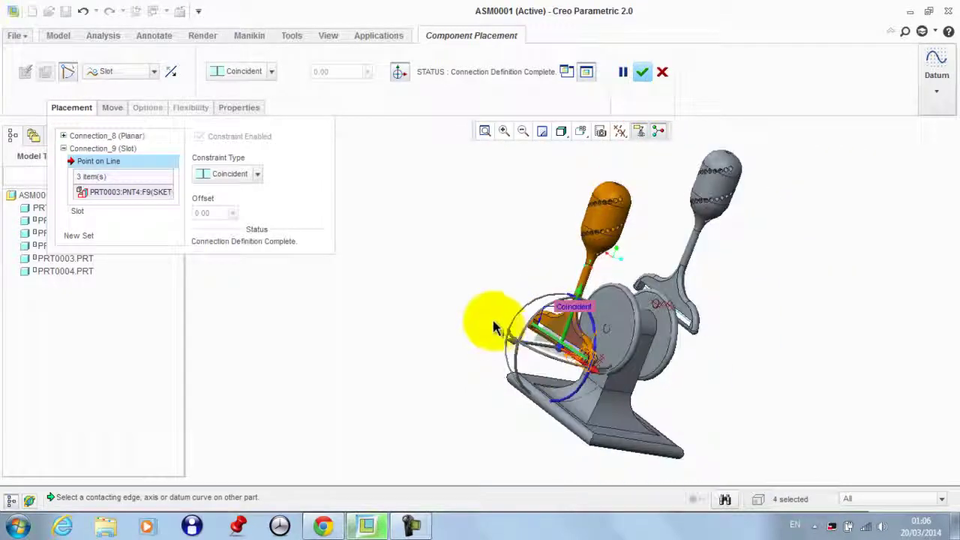
# Add a new user-defined constraint set and display datum planes.
pyautogui.click(79, 237)
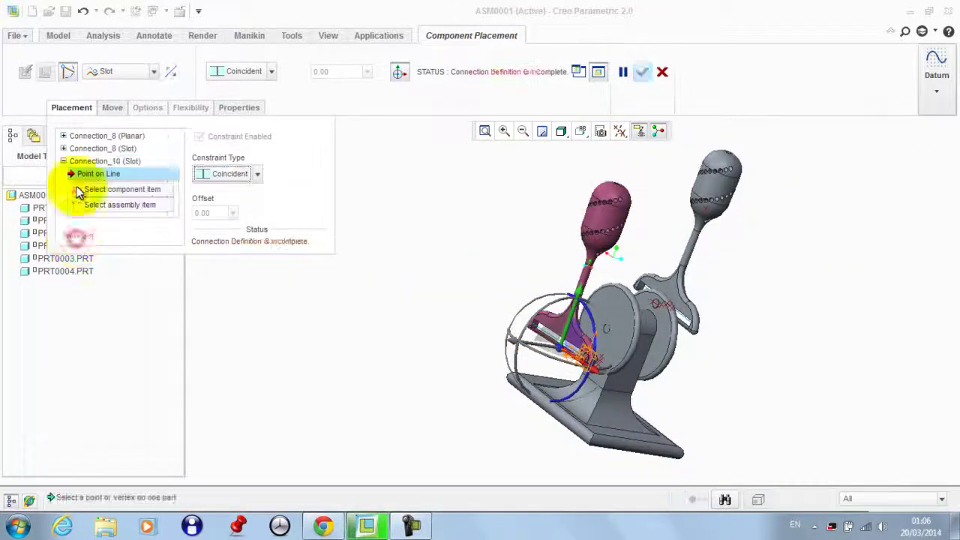
pyautogui.click(68, 73)
pyautogui.click(621, 134)
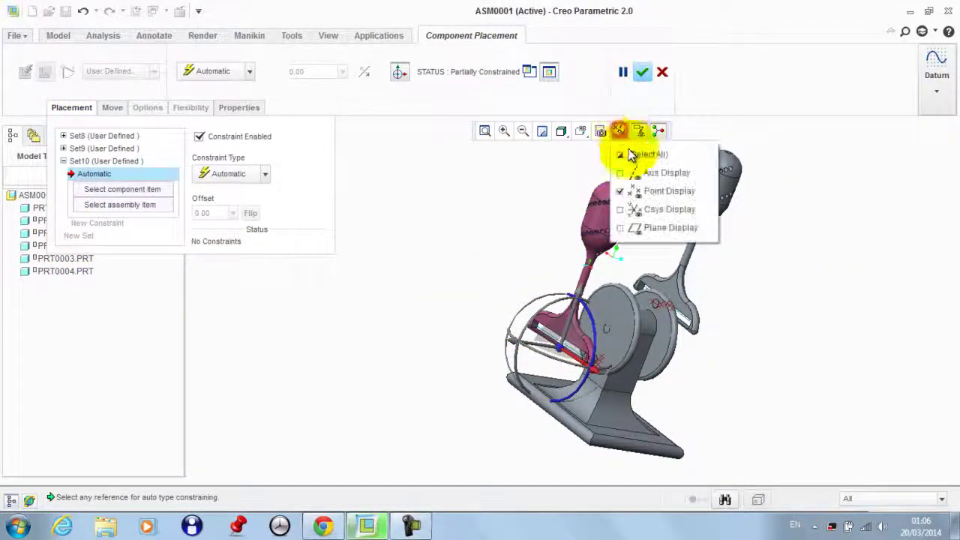
pyautogui.click(632, 230)
pyautogui.moveTo(435, 223); pyautogui.dragTo(402, 212, button='middle')
# Make PRT0004:RIGHT coincident with ASM_RIGHT and accept the lever's placement.
pyautogui.click(225, 72)
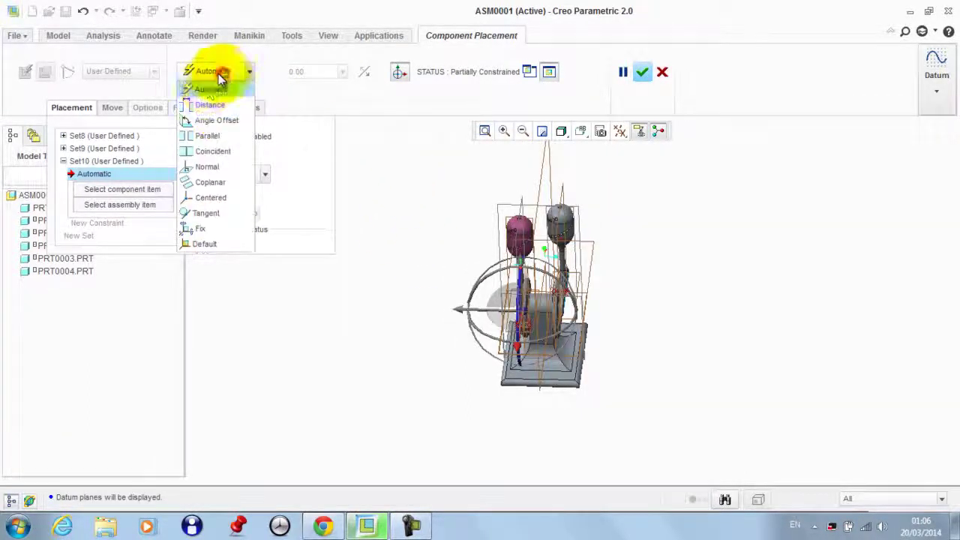
pyautogui.click(215, 153)
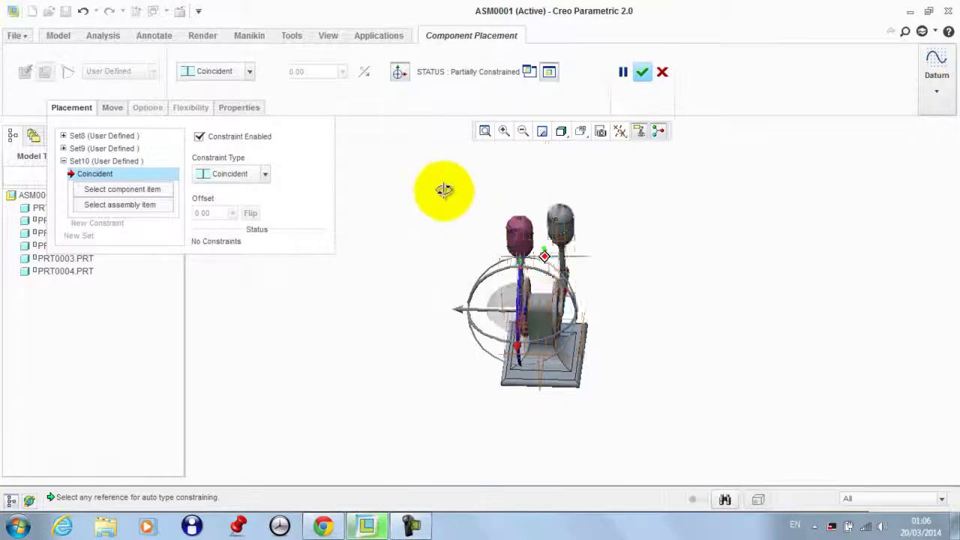
pyautogui.moveTo(440, 188); pyautogui.dragTo(528, 188, button='middle')
pyautogui.scroll(3, 550, 218)
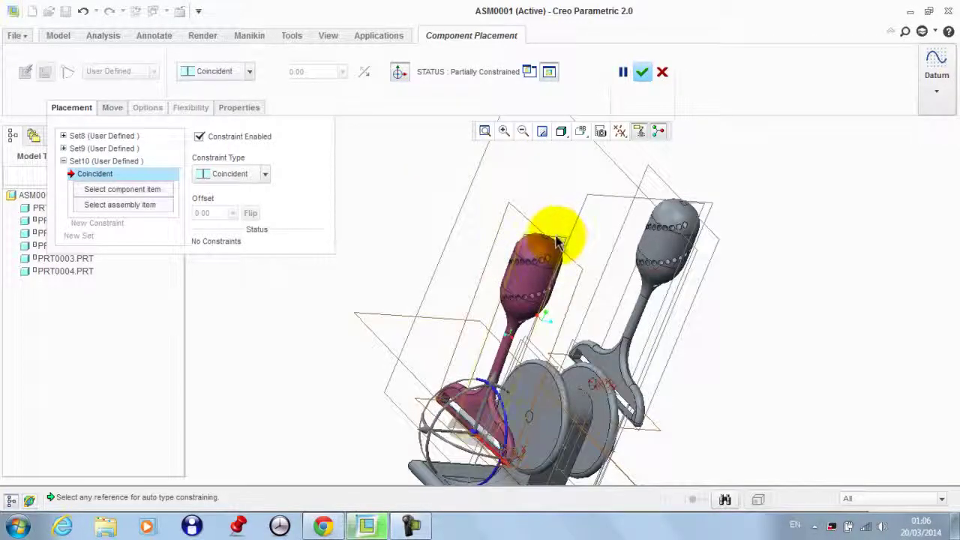
pyautogui.click(556, 240)
pyautogui.click(592, 201)
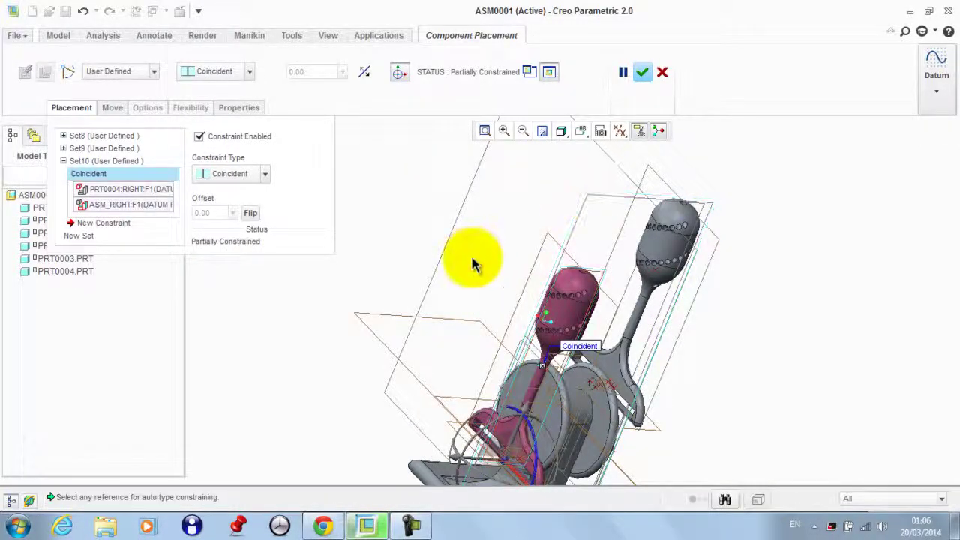
pyautogui.moveTo(472, 261); pyautogui.dragTo(540, 180, button='middle')
pyautogui.click(643, 73)
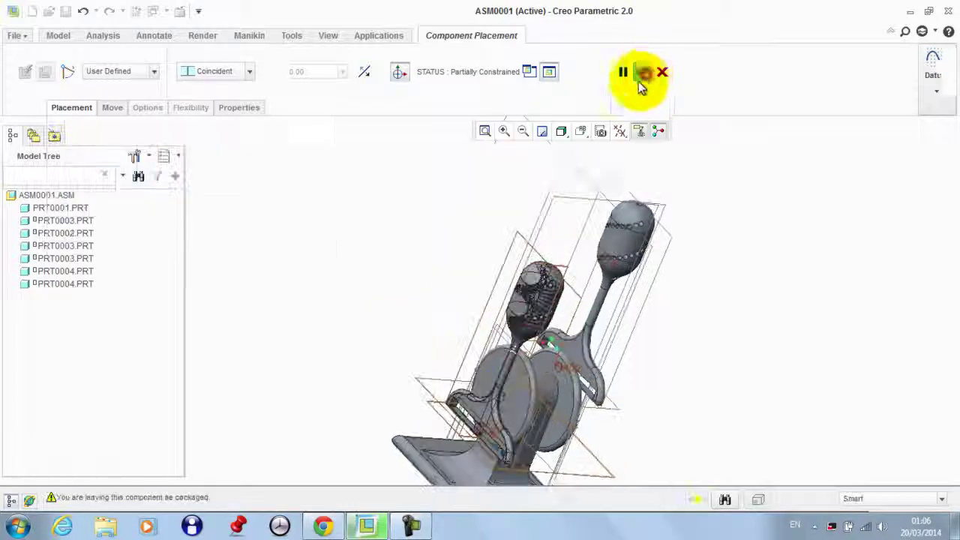
# Regenerate the assembly and test-move a lever with Drag Components.
pyautogui.click(429, 201)
pyautogui.click(697, 503)
pyautogui.click(507, 459)
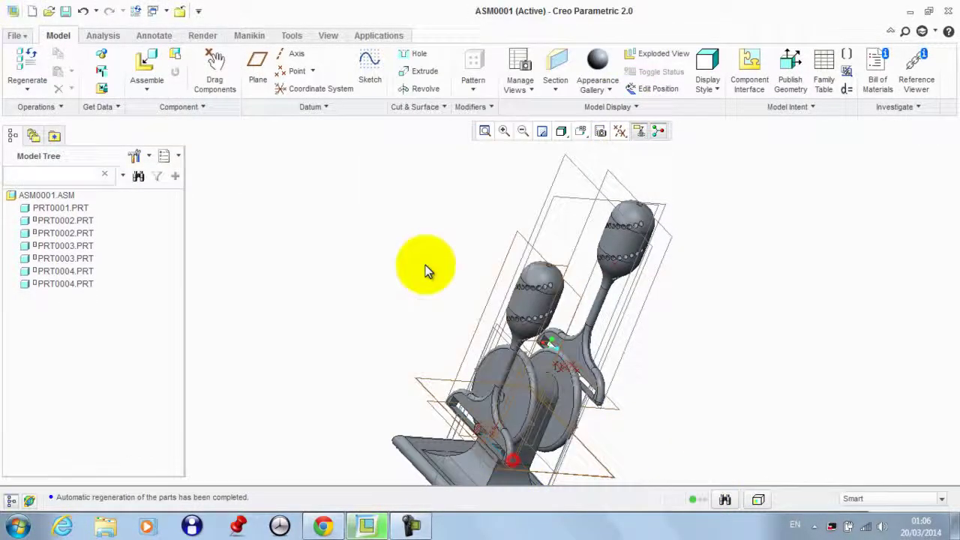
pyautogui.click(213, 68)
pyautogui.scroll(3, 467, 353)
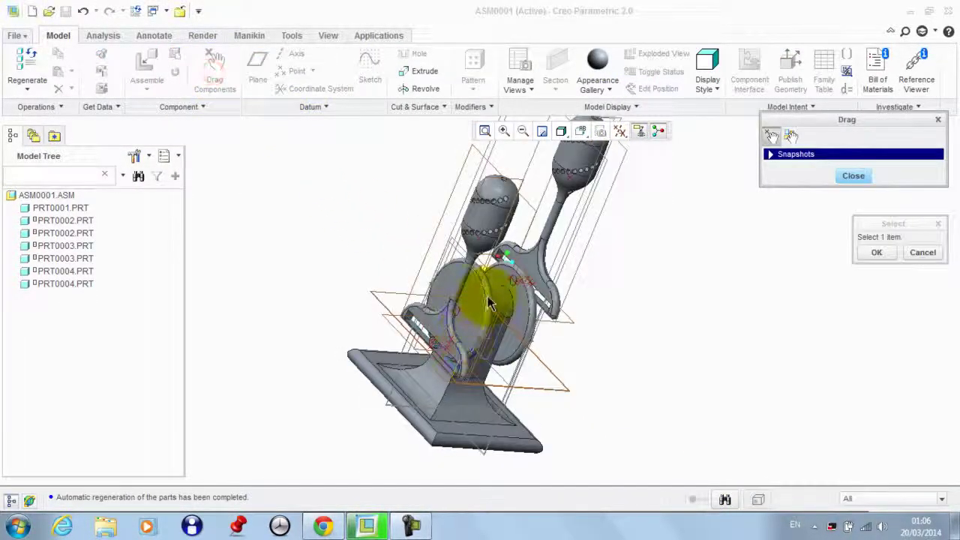
pyautogui.click(489, 303)
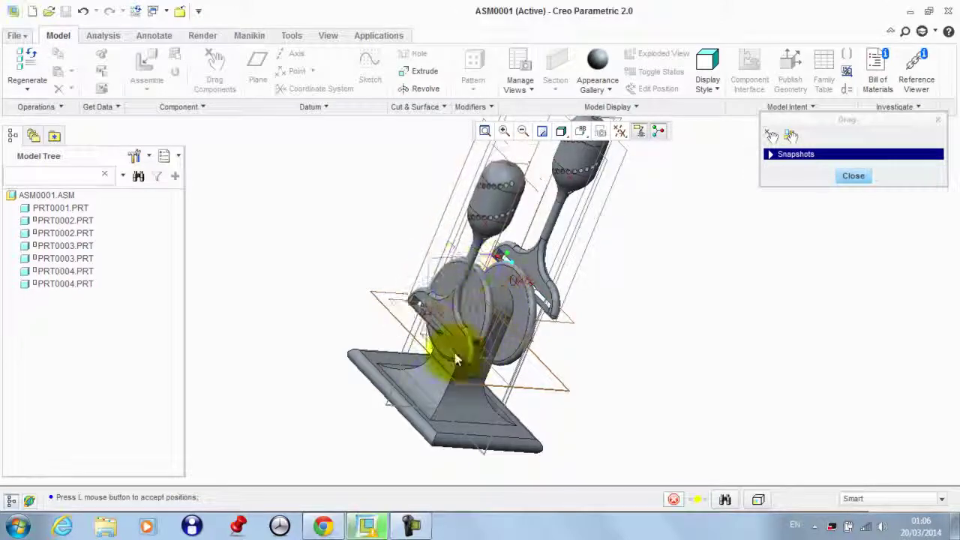
pyautogui.click(468, 310)
pyautogui.click(848, 177)
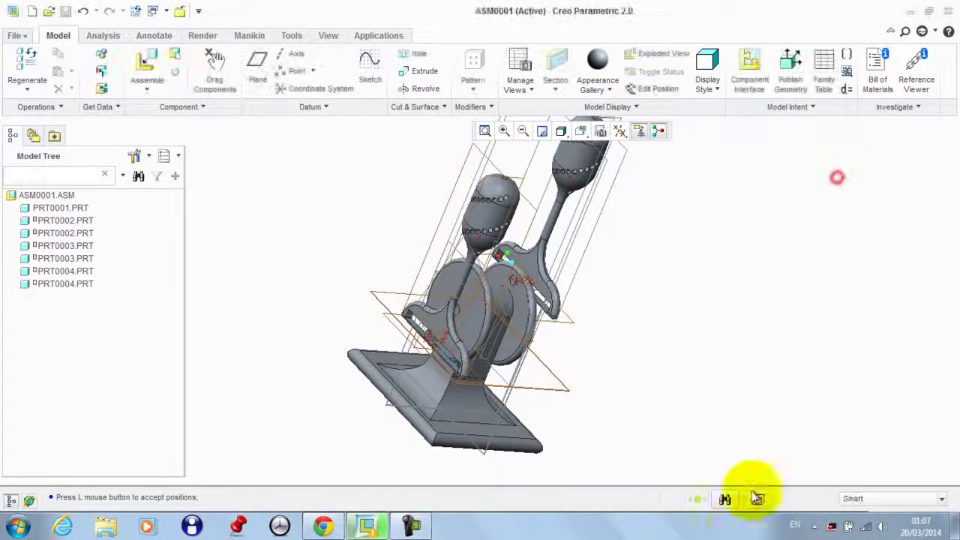
# Regenerate again, hide all datum features, and display the Applications tools.
pyautogui.click(698, 499)
pyautogui.click(516, 461)
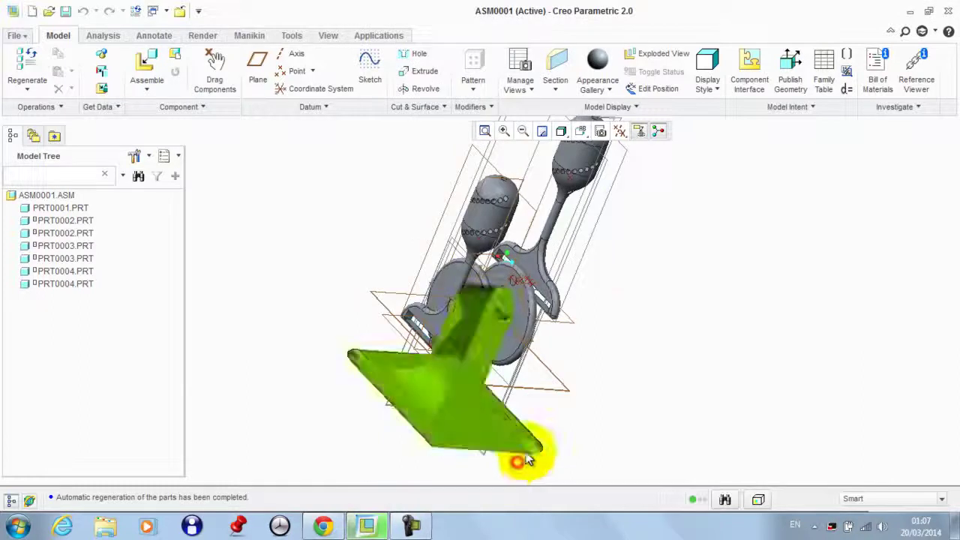
pyautogui.click(620, 131)
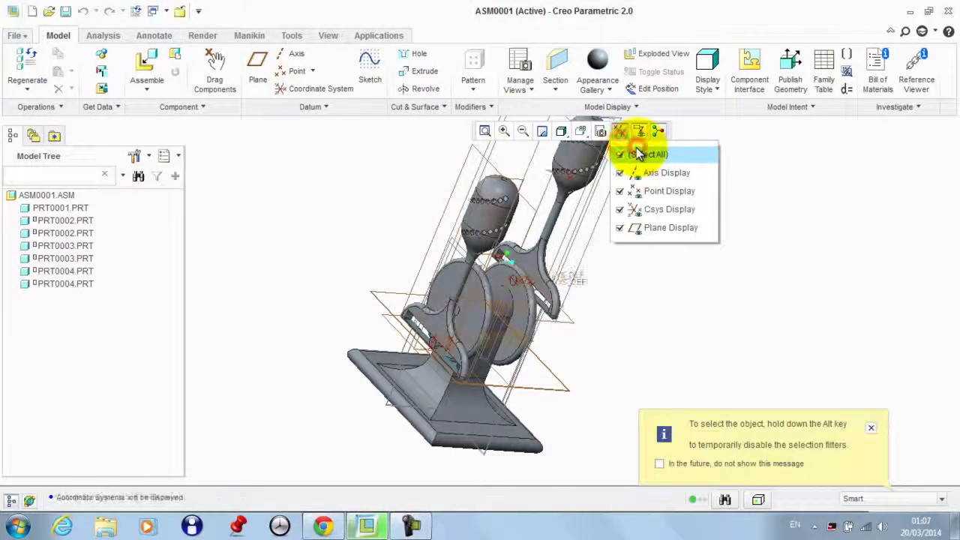
pyautogui.click(635, 155)
pyautogui.click(398, 144)
pyautogui.click(379, 35)
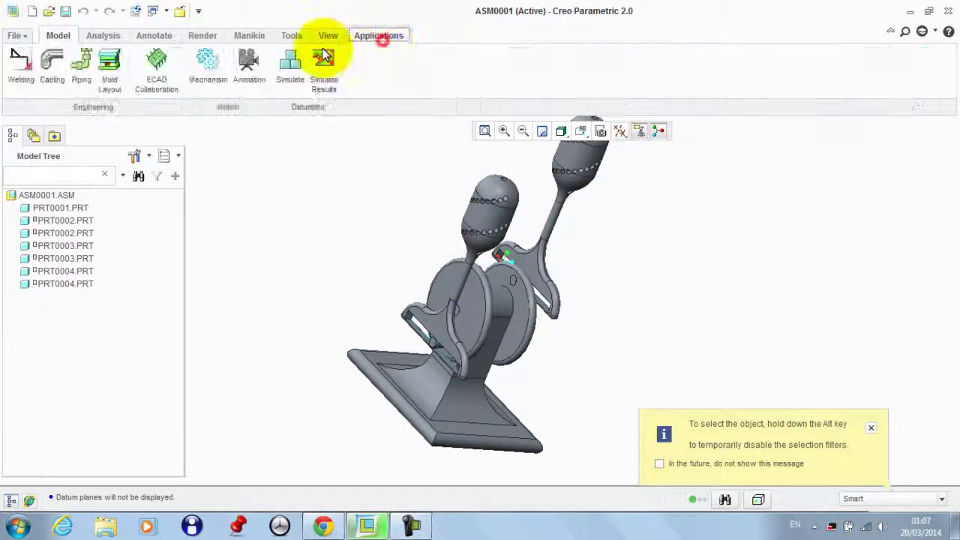
# In Mechanism, add ServoMotor1 on the first lever joint driving at velocity 50 deg/sec.
pyautogui.click(207, 60)
pyautogui.moveTo(402, 237); pyautogui.dragTo(448, 333, button='middle')
pyautogui.scroll(3, 461, 328)
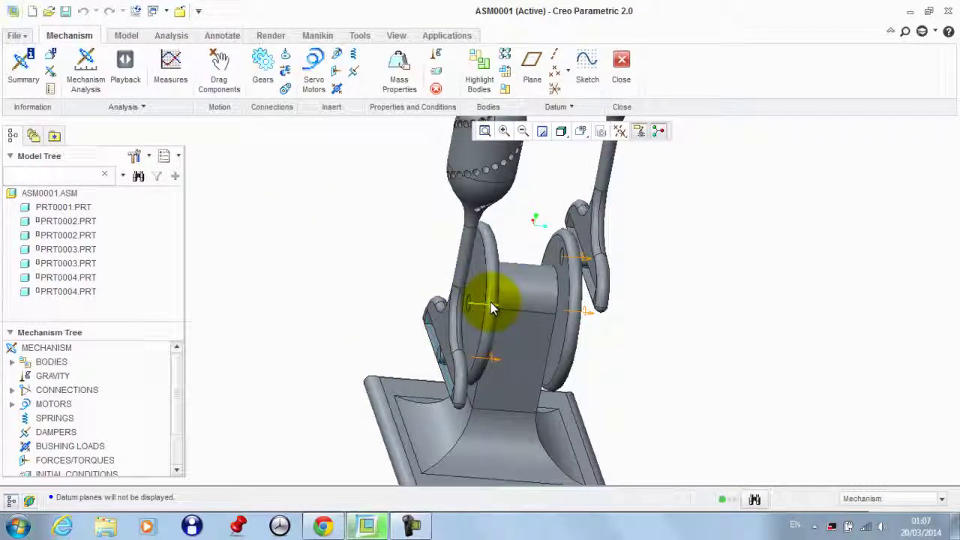
pyautogui.rightClick(492, 308)
pyautogui.click(515, 354)
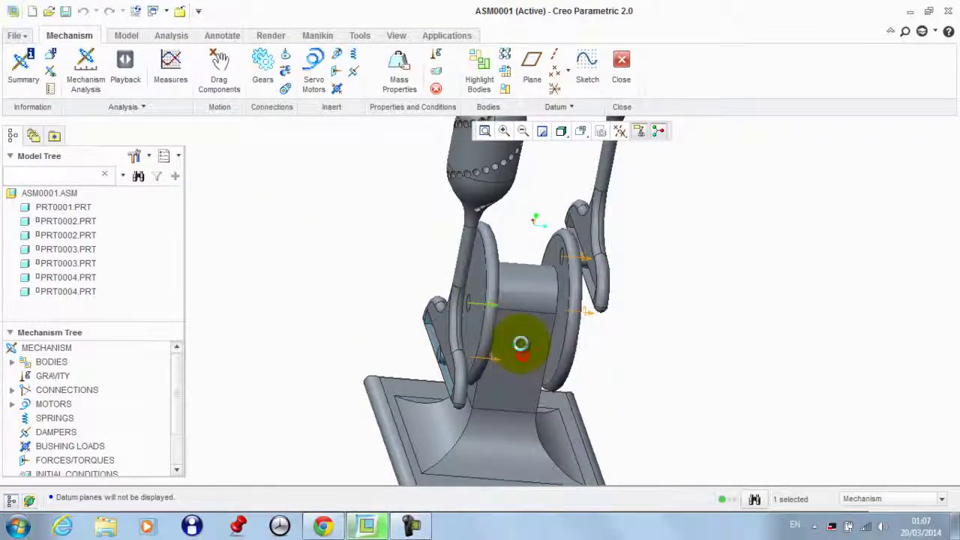
pyautogui.click(814, 177)
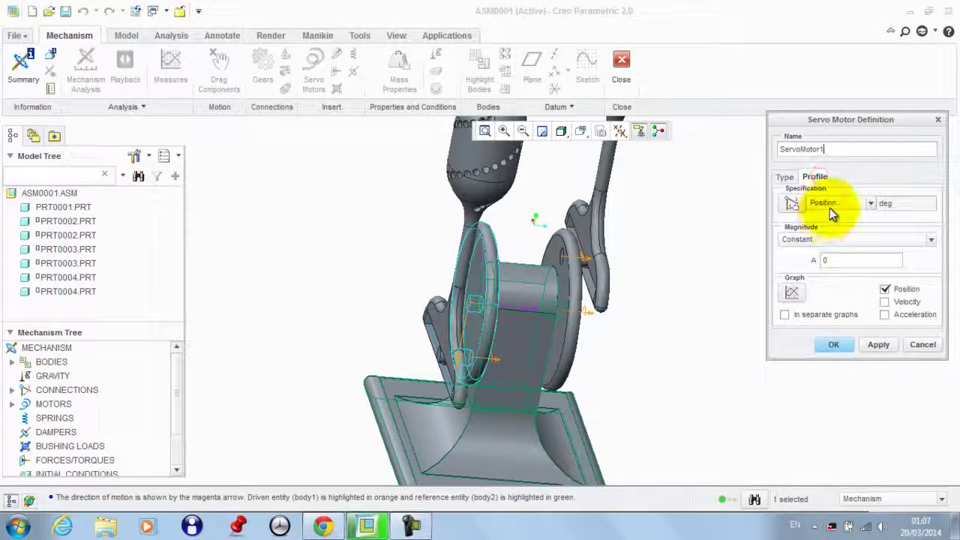
pyautogui.click(850, 228)
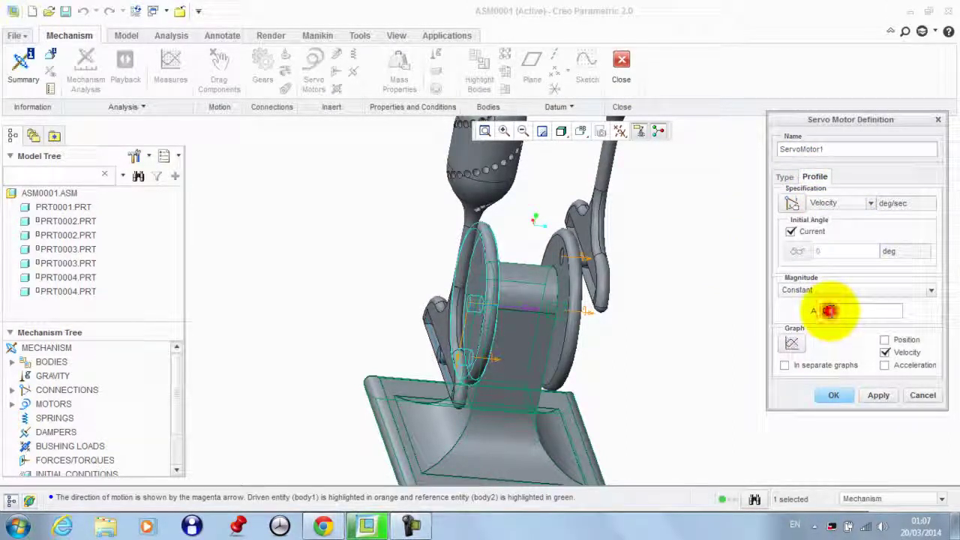
pyautogui.click(831, 310)
pyautogui.write('50')
pyautogui.click(879, 395)
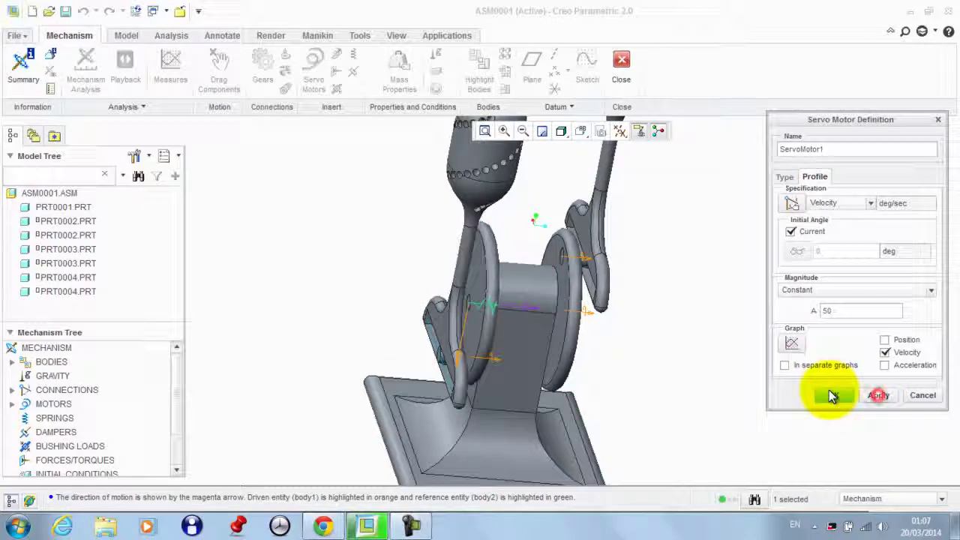
pyautogui.click(833, 396)
# Add ServoMotor2 on the second lever joint with a constant velocity of 50 deg/sec.
pyautogui.moveTo(567, 325)
pyautogui.mouseDown(button='middle')
pyautogui.moveTo(611, 336)
pyautogui.moveTo(578, 315)
pyautogui.mouseUp(button='middle')
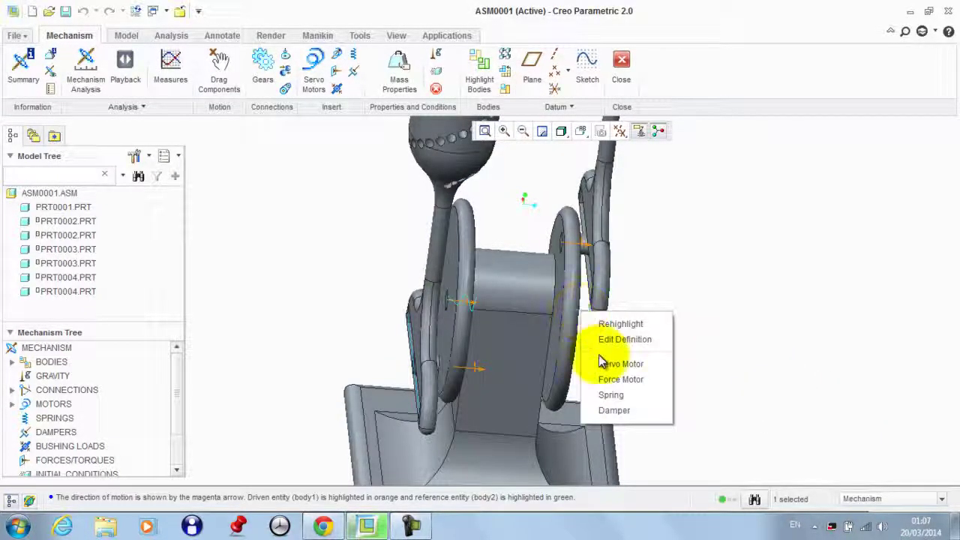
pyautogui.click(602, 363)
pyautogui.click(808, 224)
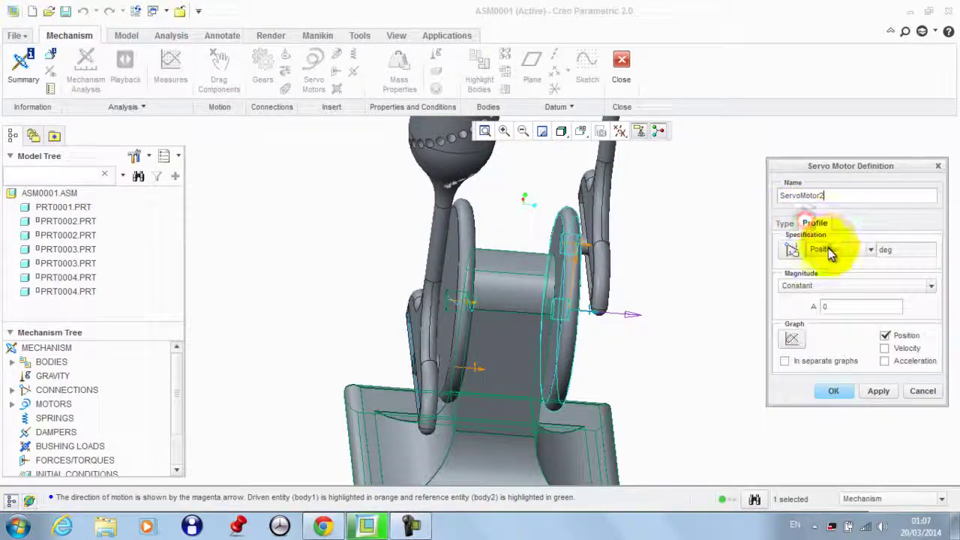
pyautogui.click(825, 274)
pyautogui.click(836, 359)
pyautogui.write('50')
pyautogui.click(877, 442)
pyautogui.click(833, 441)
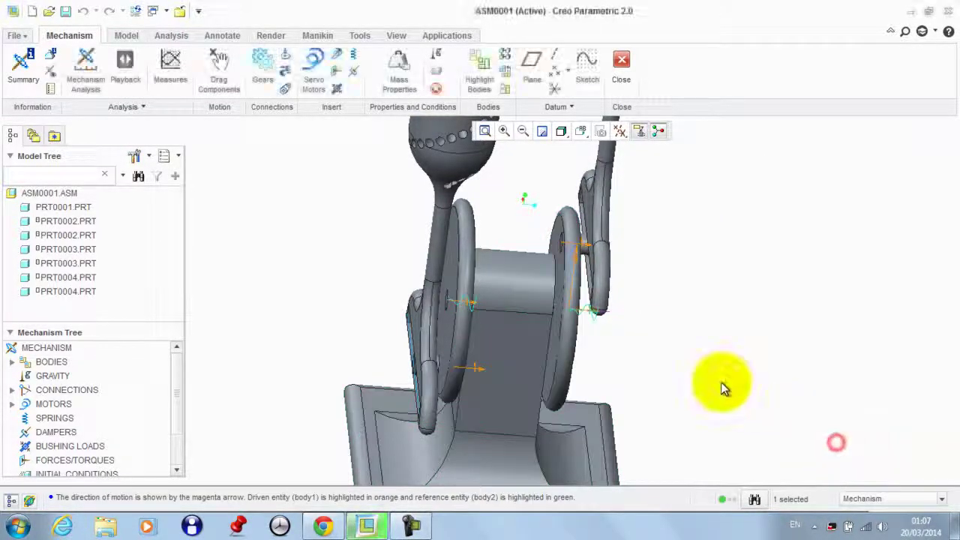
# Create a Position analysis with End Time 20, run it, and watch the levers move.
pyautogui.click(85, 78)
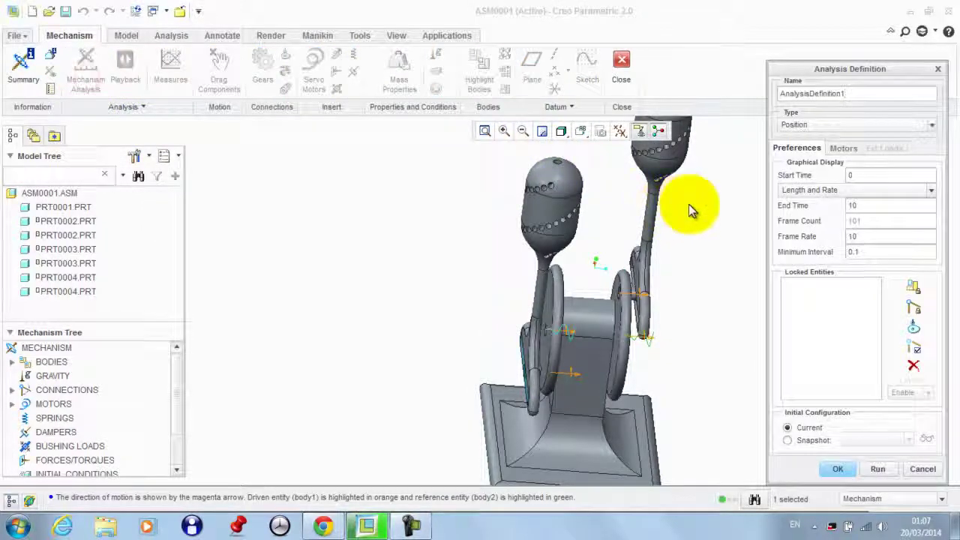
pyautogui.click(867, 206)
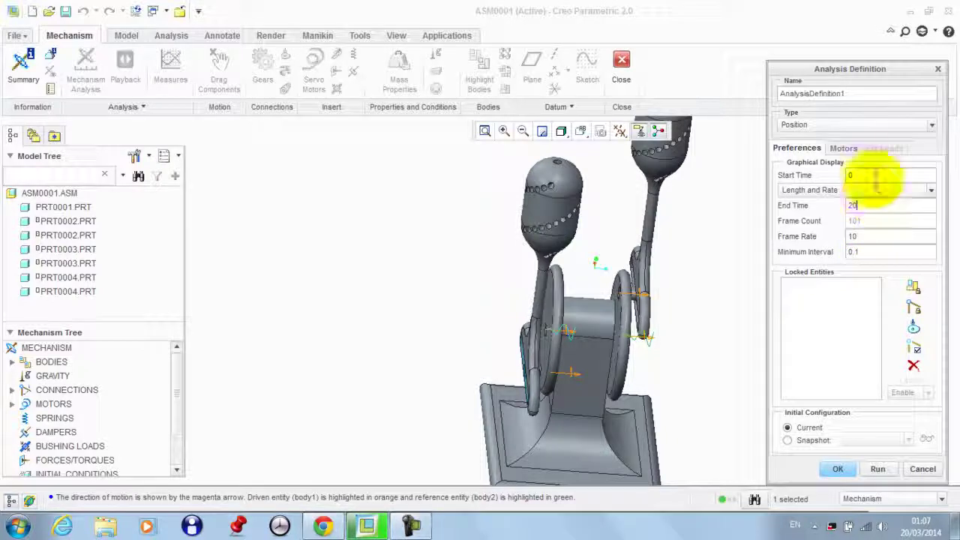
pyautogui.click(877, 471)
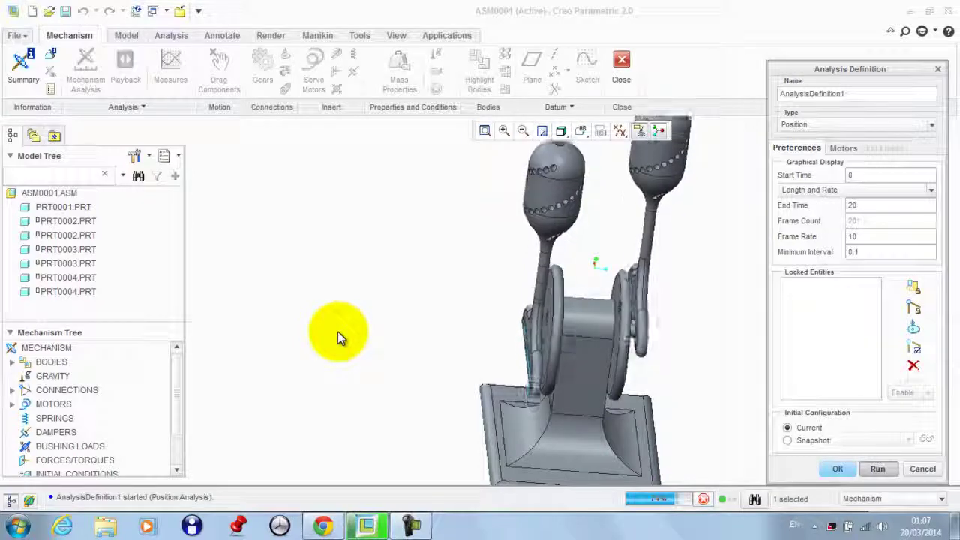
pyautogui.scroll(-3, 338, 331)
pyautogui.moveTo(342, 325); pyautogui.dragTo(375, 300, button='middle')
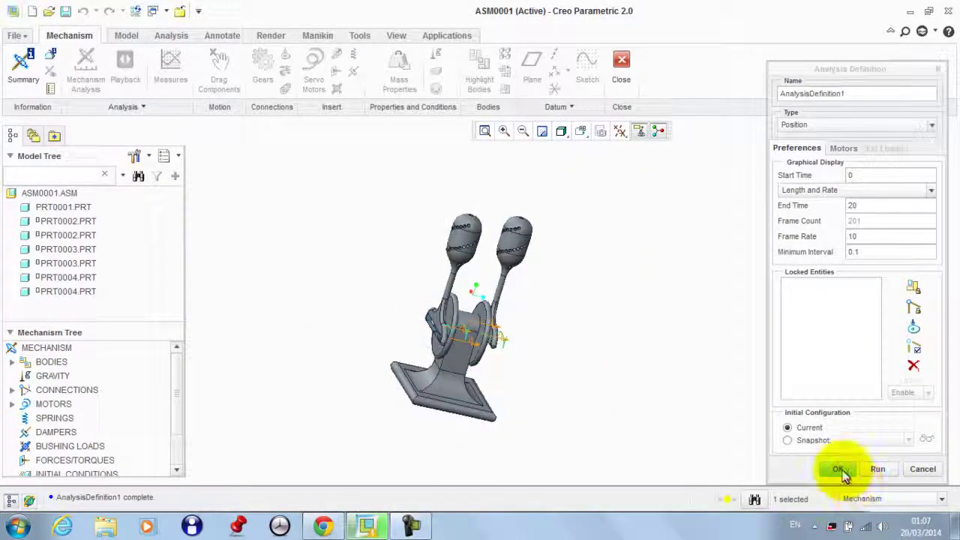
# Redefine AnalysisDefinition1 with End Time 100 and Frame Rate 1, regenerate, and rerun it.
pyautogui.click(875, 205)
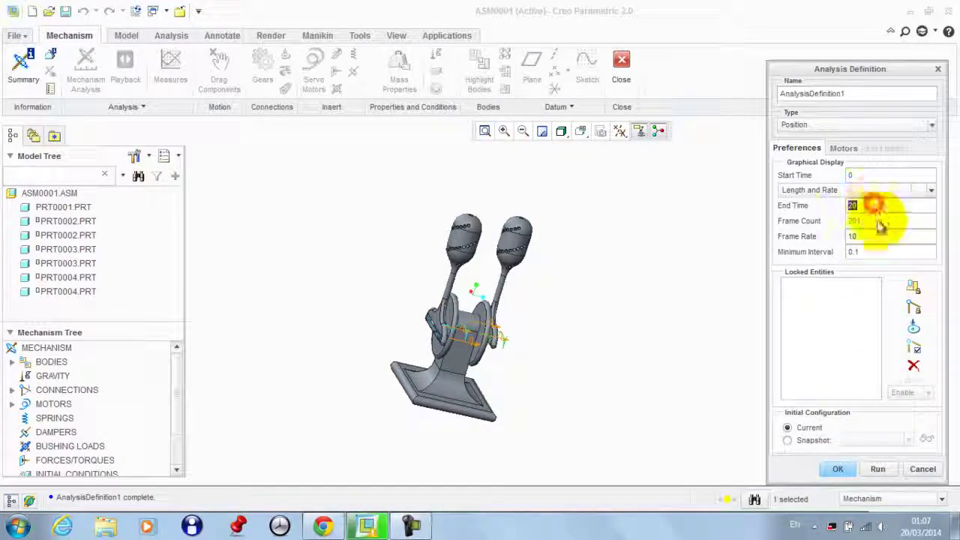
pyautogui.click(838, 469)
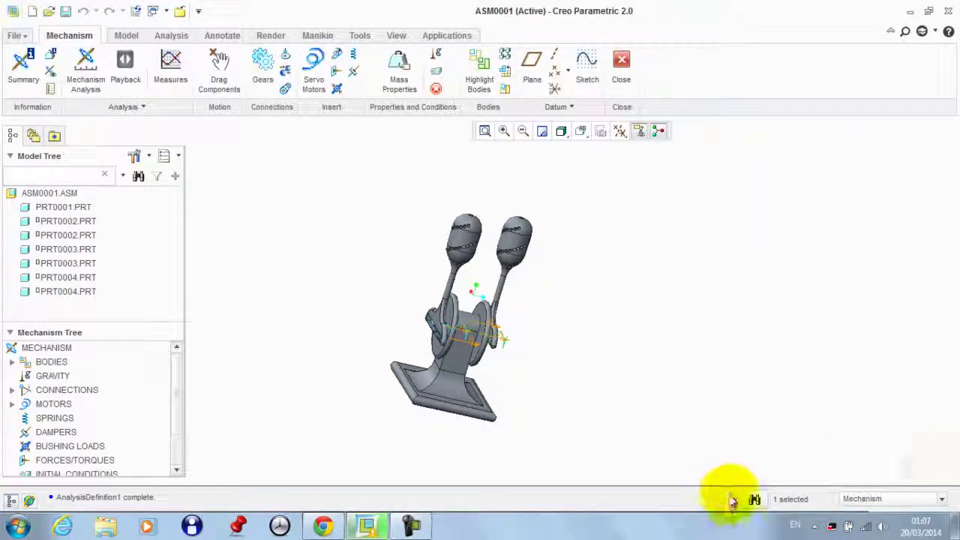
pyautogui.click(729, 497)
pyautogui.click(505, 458)
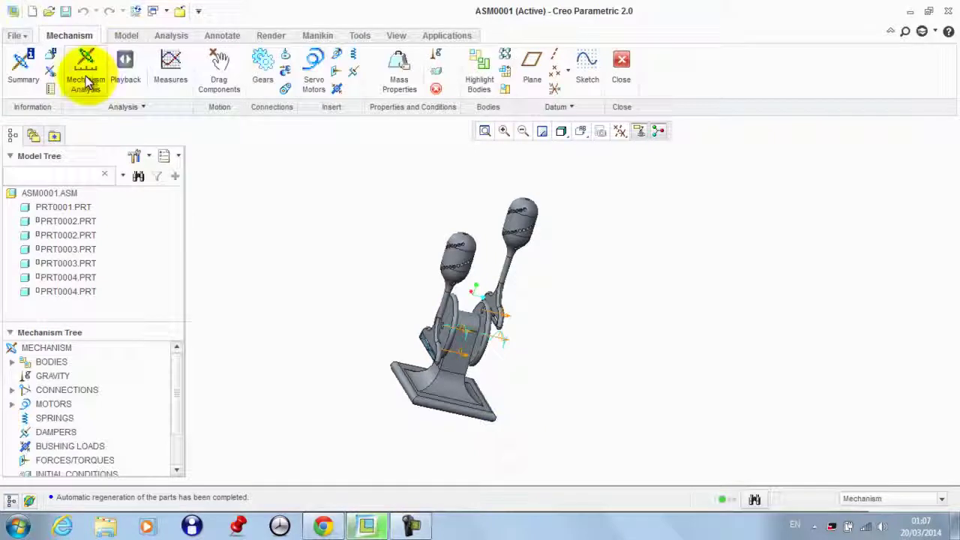
pyautogui.click(85, 73)
pyautogui.click(873, 208)
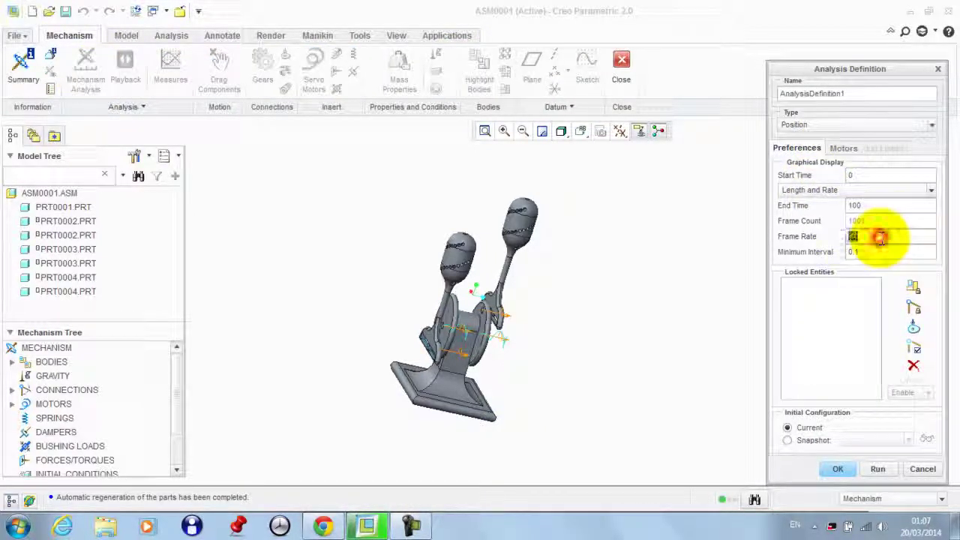
pyautogui.write('1')
pyautogui.click(874, 470)
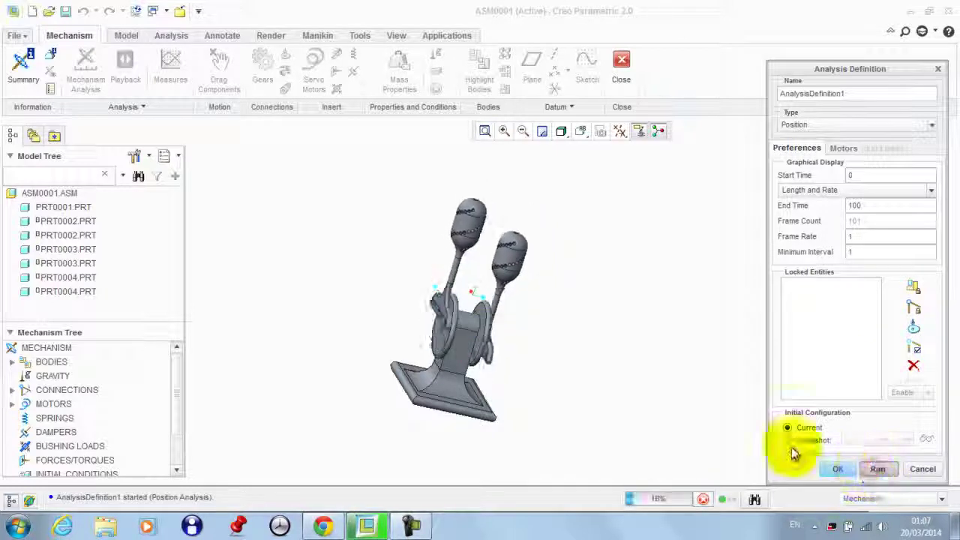